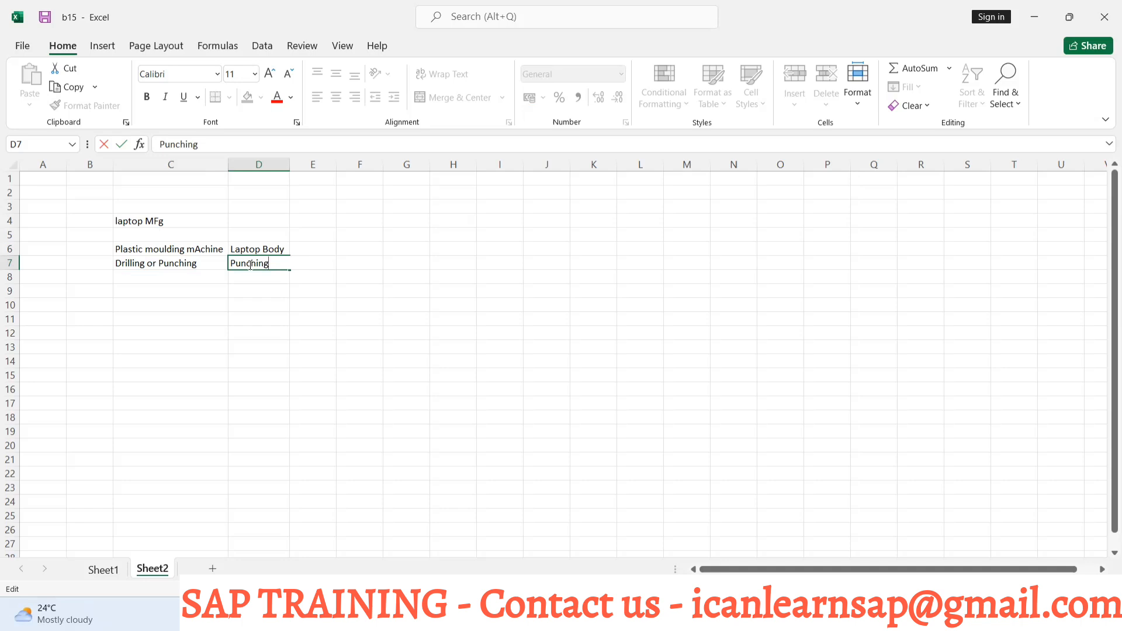
# Step: Finish the Punching entry in D7 and check the laptop BOM - Example slide in PowerPoint before returning to C8 in Excel
pyautogui.click(143, 281)
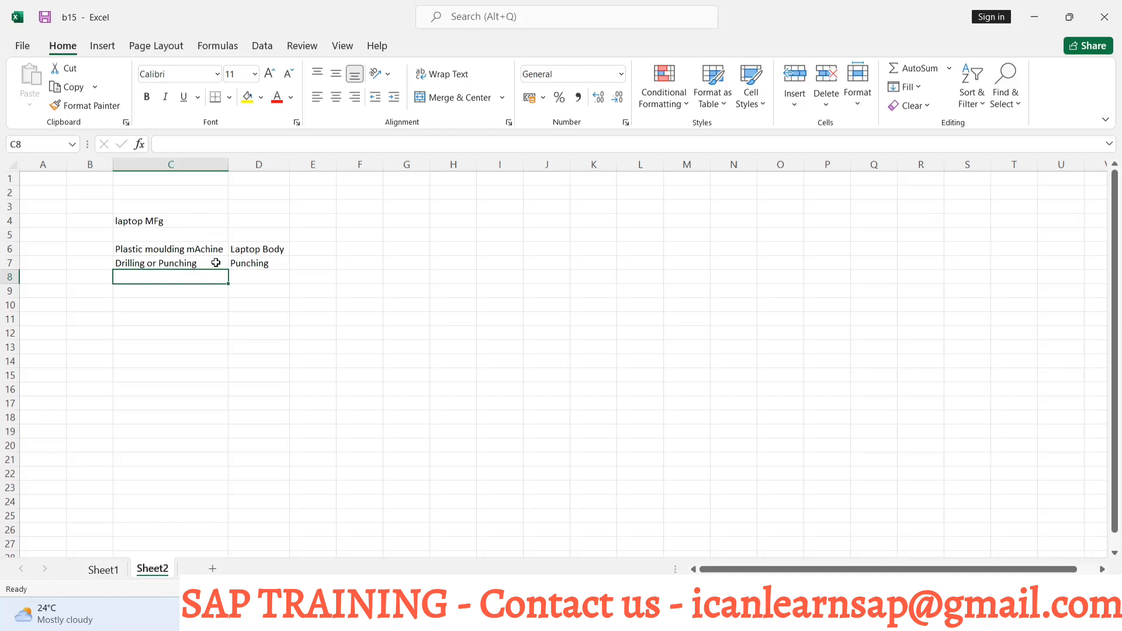
pyautogui.doubleClick(169, 276)
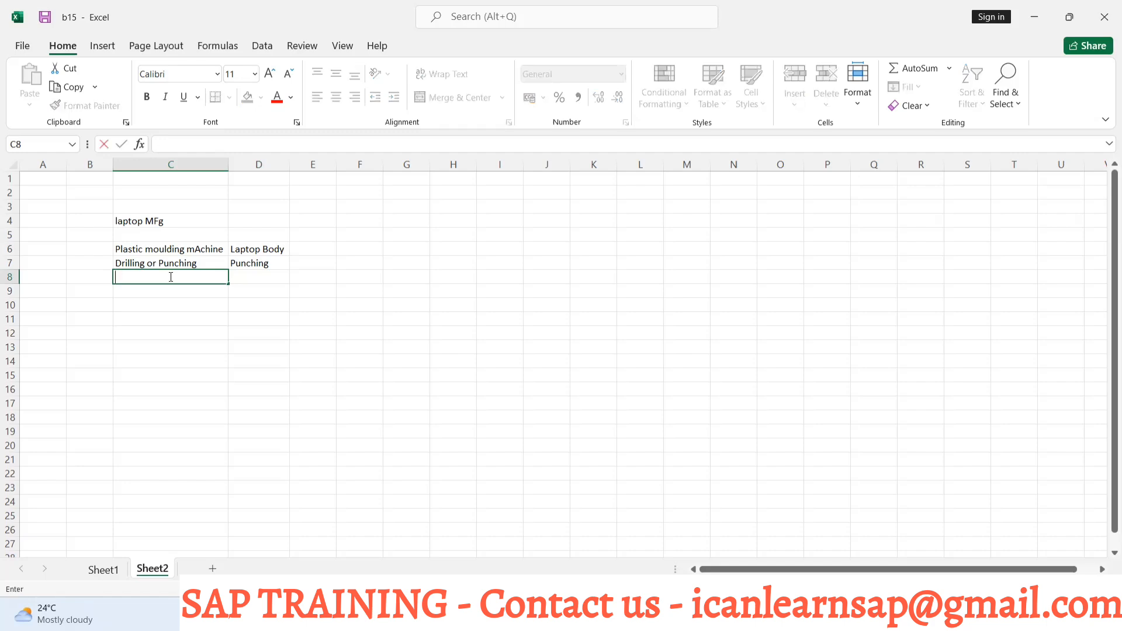
pyautogui.hotkey('alt', 'Tab')
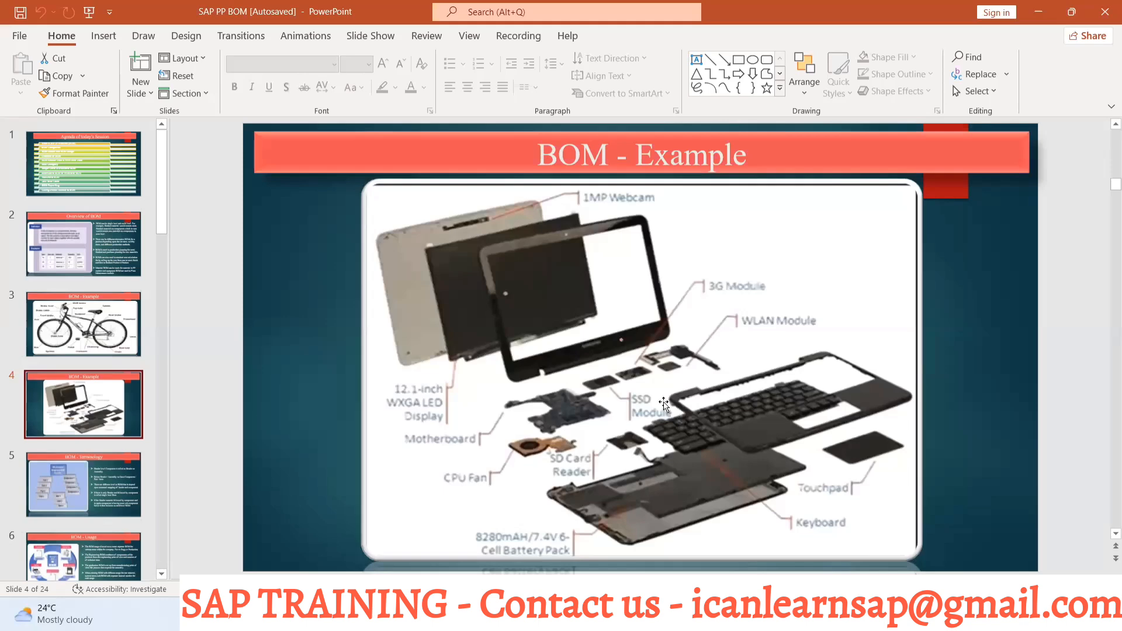
pyautogui.hotkey('alt', 'Tab')
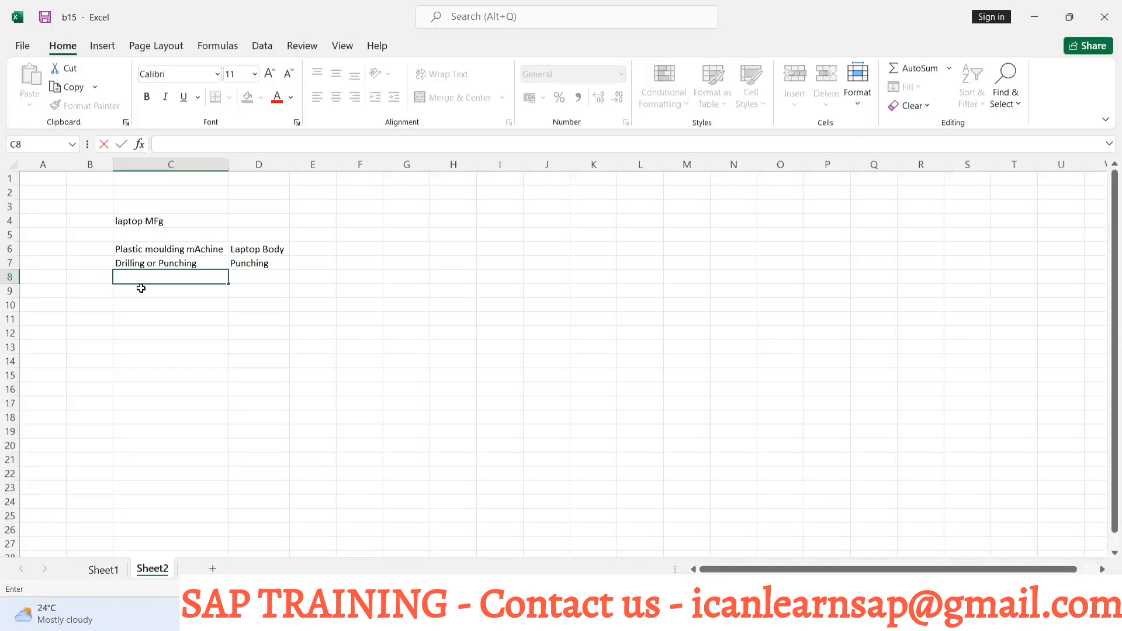
pyautogui.click(149, 279)
pyautogui.write('Cuir')
pyautogui.press('BackSpace')
pyautogui.press('BackSpace')
pyautogui.press('BackSpace')
pyautogui.press('BackSpace')
pyautogui.press('BackSpace')
# Step: Examine the laptop components on the BOM - Example slide in PowerPoint and return to the Excel sheet
pyautogui.hotkey('alt', 'Tab')
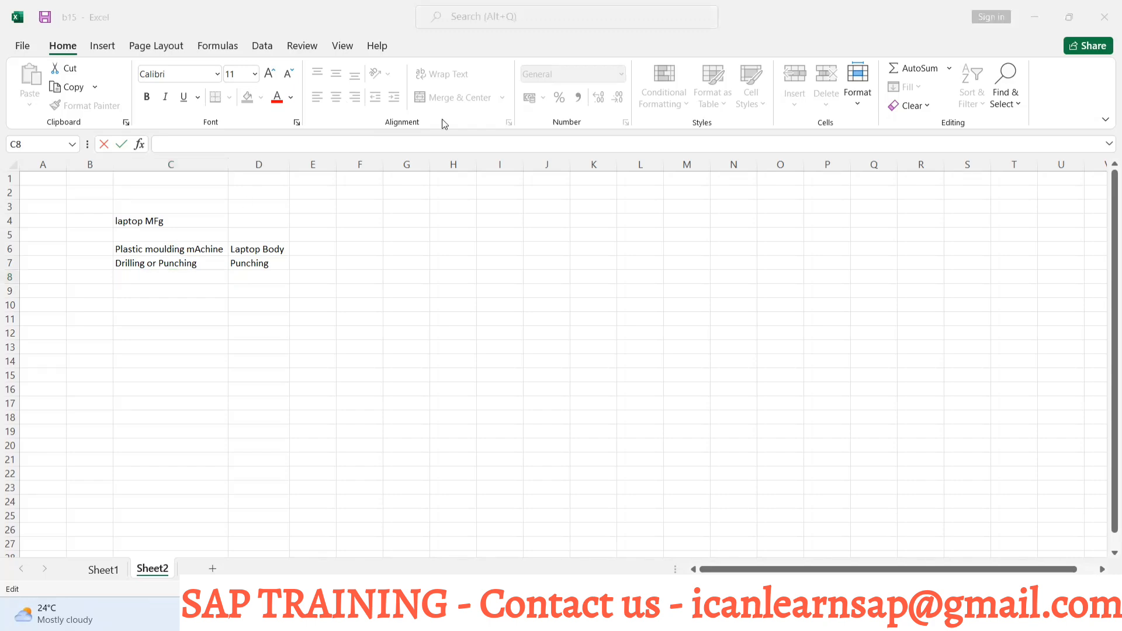
pyautogui.hotkey('alt', 'Tab')
pyautogui.press('Tab')
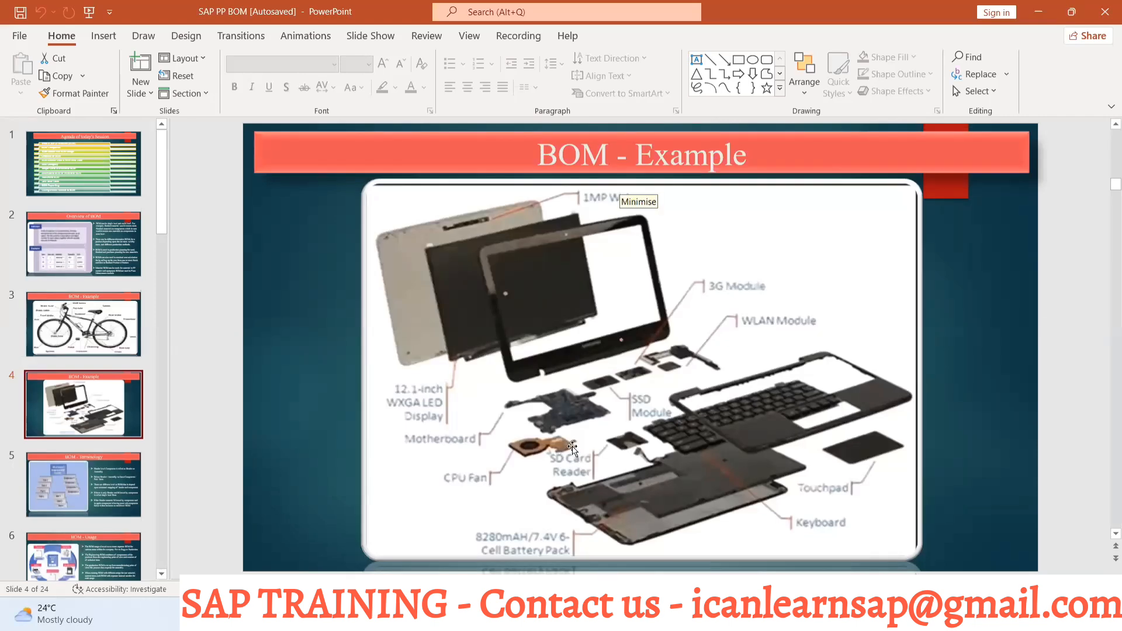
pyautogui.hotkey('alt', 'Tab')
pyautogui.press('Tab')
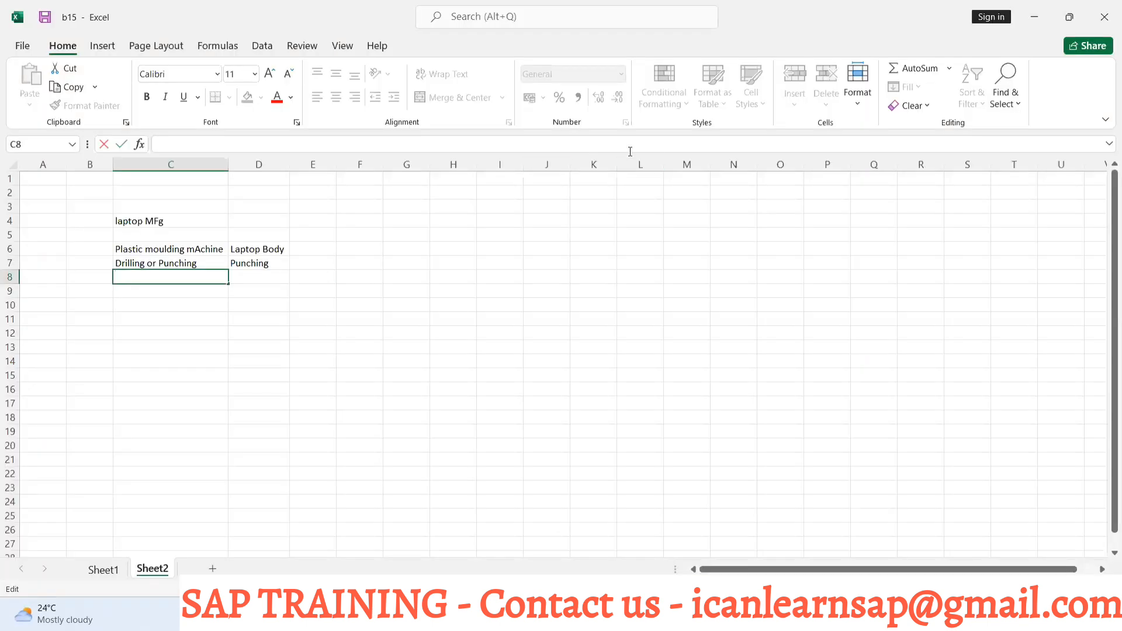
pyautogui.hotkey('alt', 'Tab')
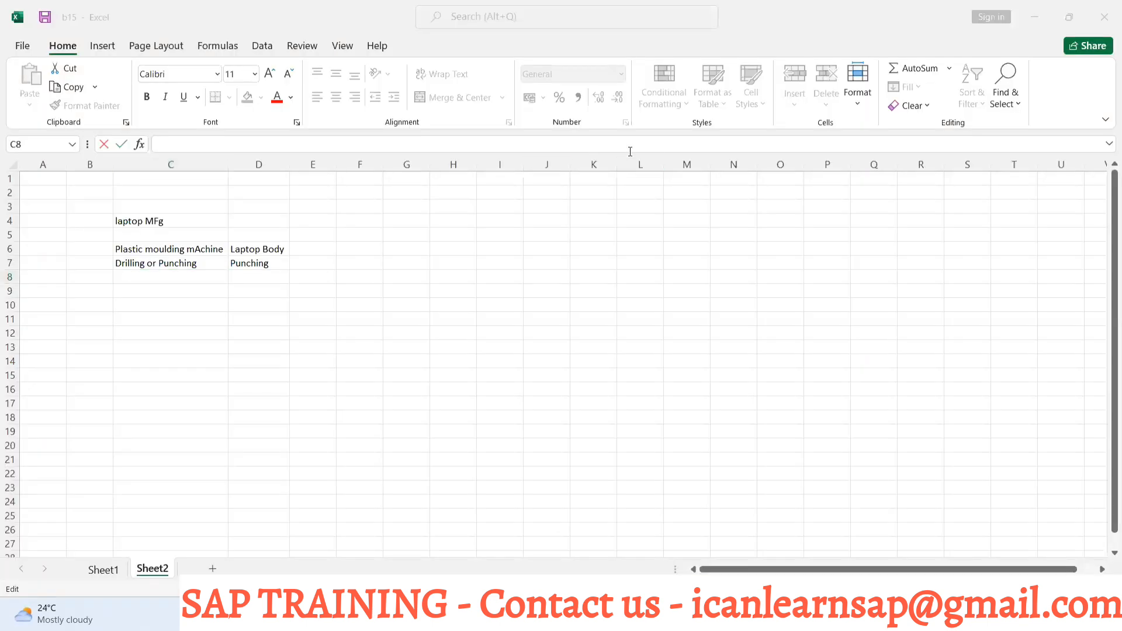
# Step: Enter PCB cutting in C8 and PCB soldering in C9
pyautogui.click(178, 276)
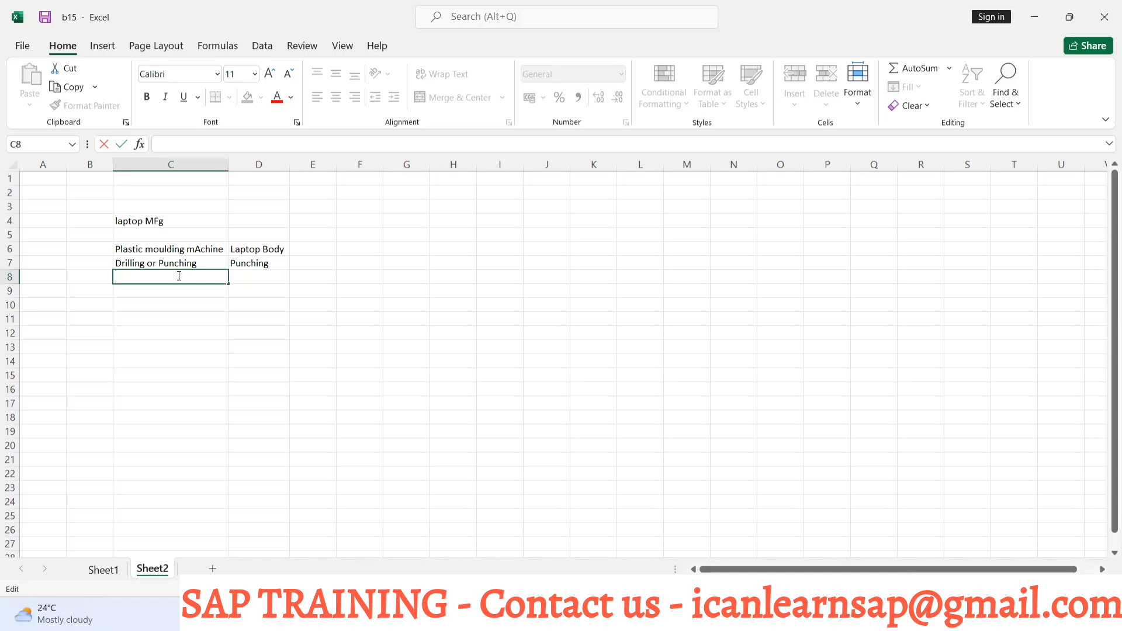
pyautogui.write('PCB cutting')
pyautogui.click(156, 293)
pyautogui.write('PCB')
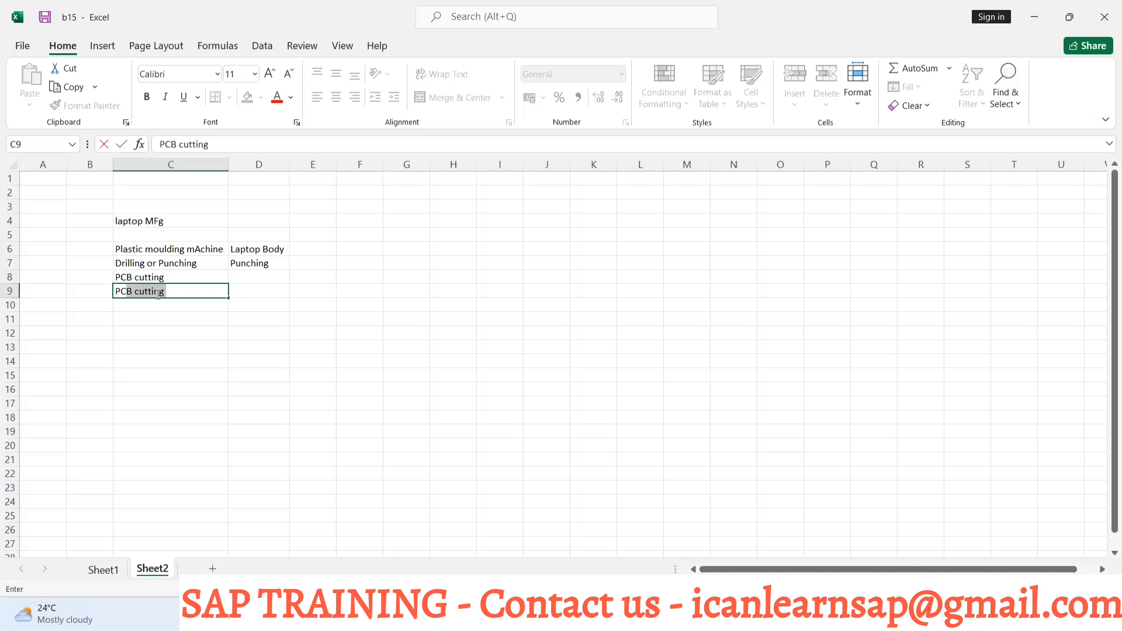
pyautogui.write(' soldering')
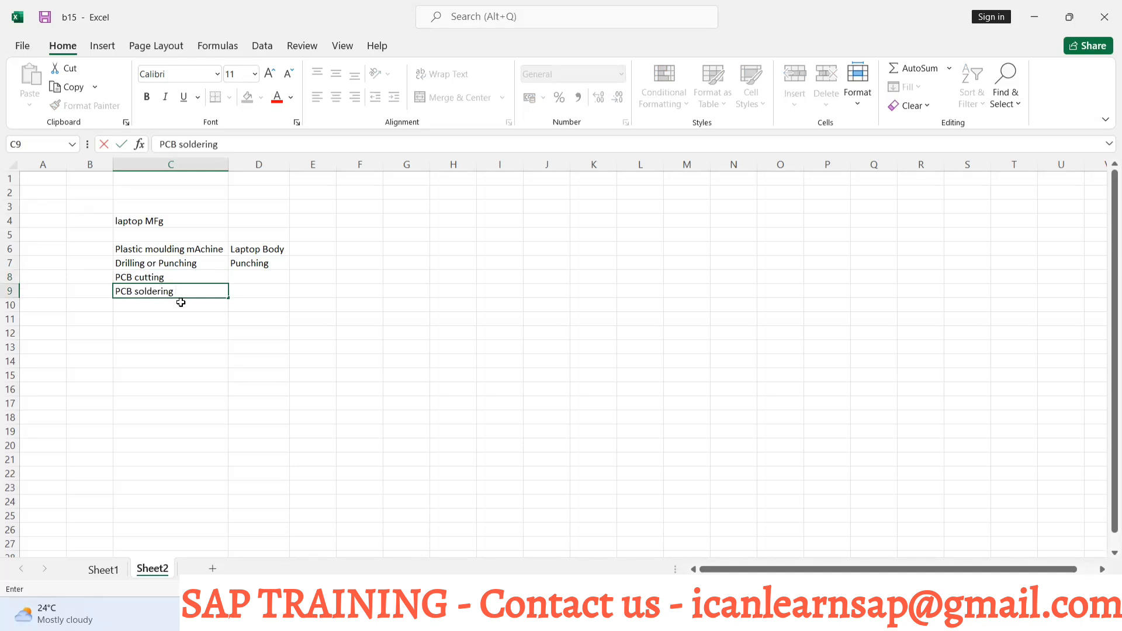
pyautogui.click(180, 302)
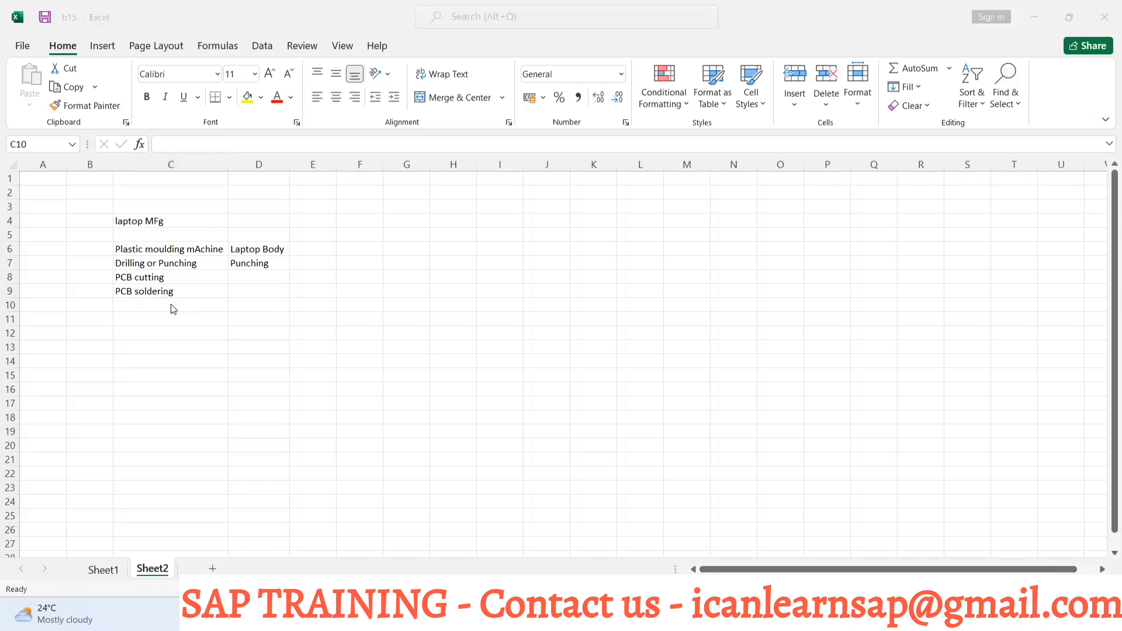
# Step: Check the laptop BOM slide in PowerPoint and enter Screen Assembly in C10 of the Excel sheet
pyautogui.hotkey('alt', 'Tab')
pyautogui.hotkey('alt', 'Tab')
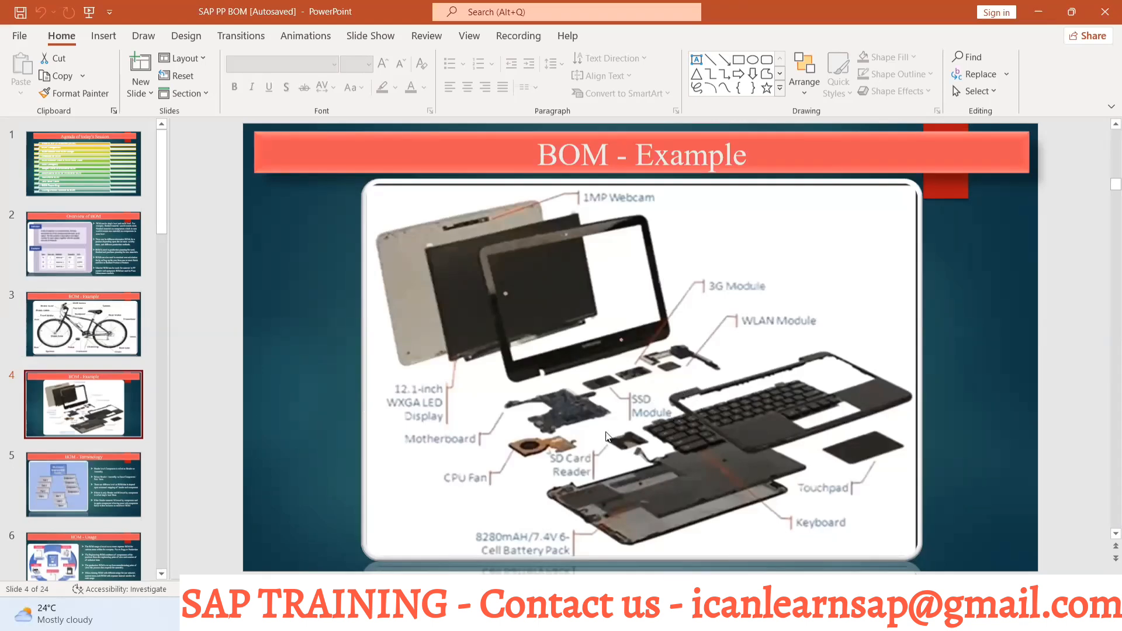
pyautogui.click(596, 615)
pyautogui.write('Sc')
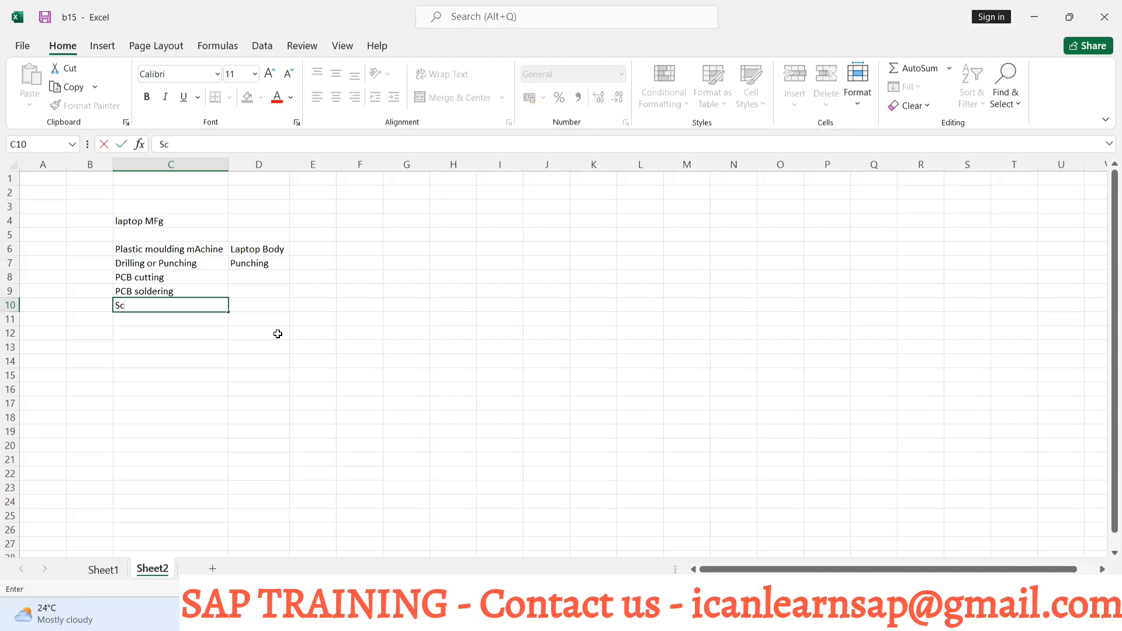
pyautogui.write('d')
pyautogui.press('BackSpace')
pyautogui.write('reeb')
pyautogui.press('BackSpace')
pyautogui.write('n Assembly')
# Step: Enter Keypad Assembly in C11 below Screen Assembly
pyautogui.click(158, 321)
pyautogui.write('Kepad ')
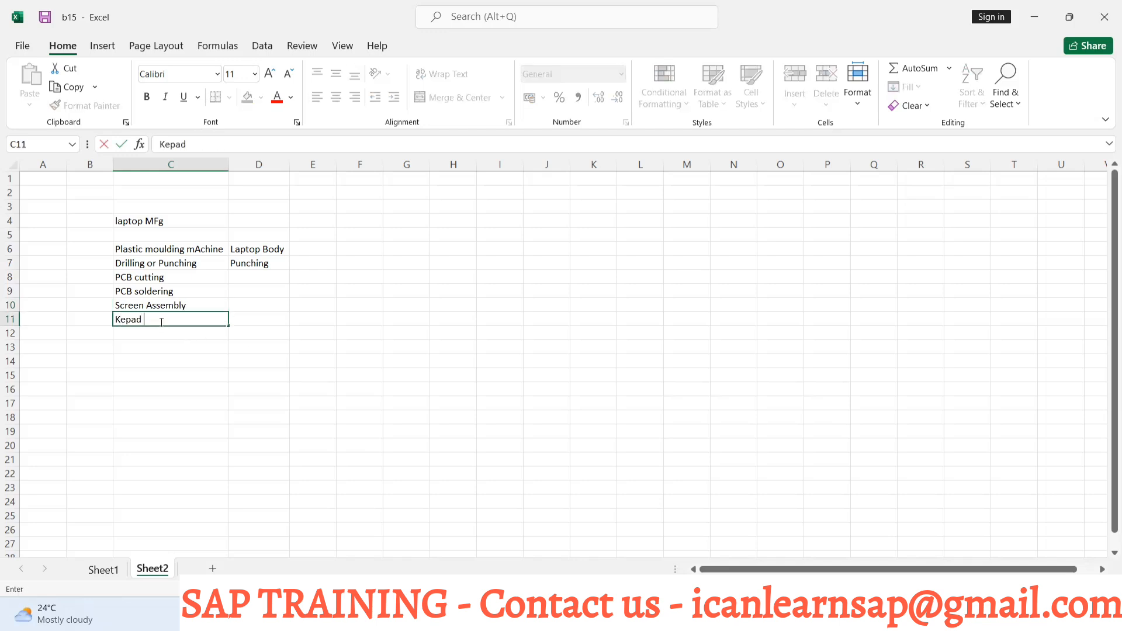
pyautogui.write('Assembly')
pyautogui.click(148, 336)
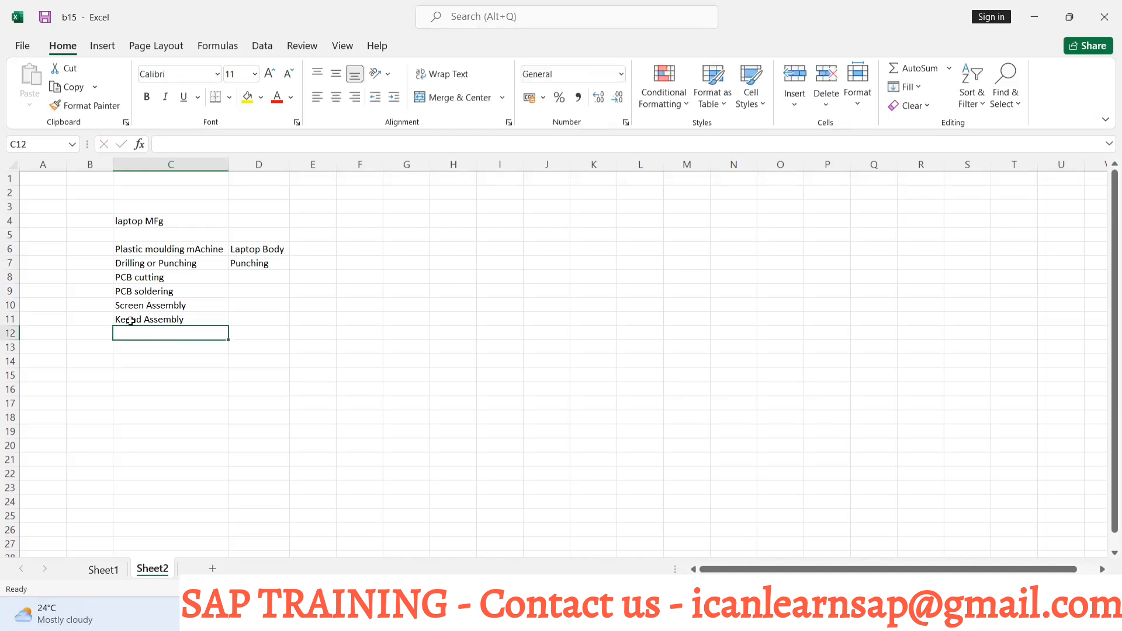
pyautogui.doubleClick(126, 320)
pyautogui.write('y')
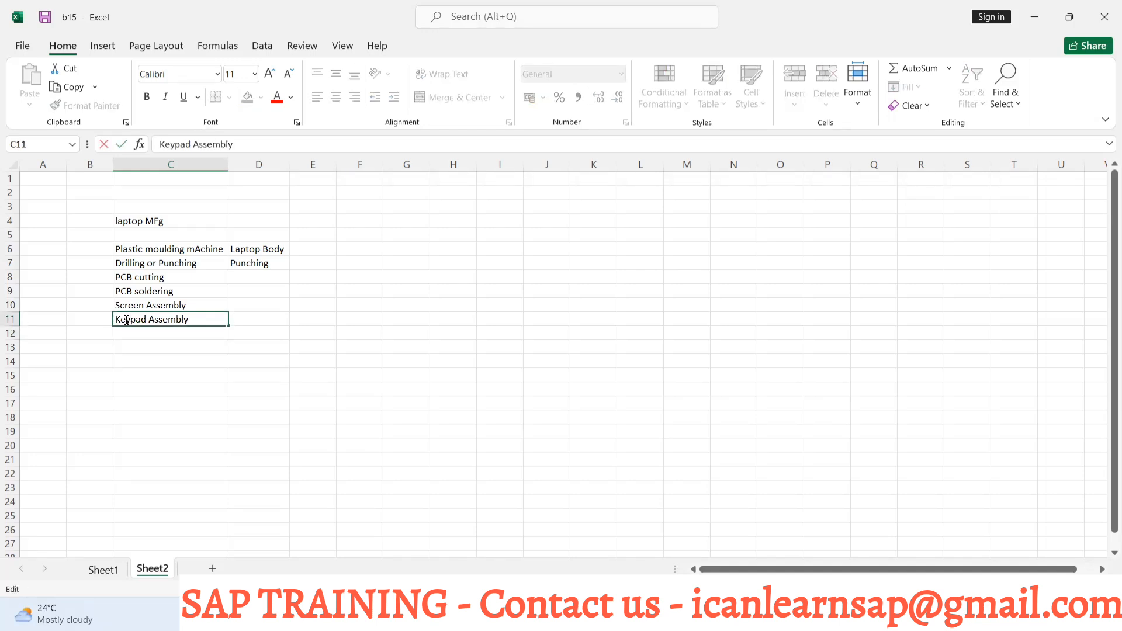
pyautogui.click(128, 335)
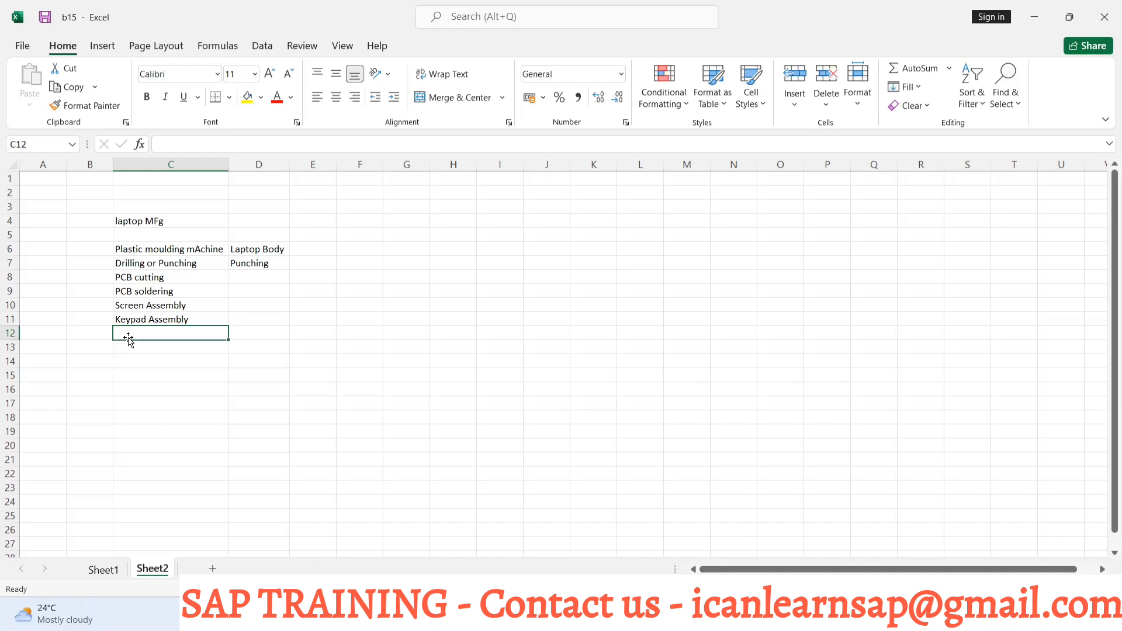
# Step: Enter Laptop assembly in C12 as the last process in the list
pyautogui.write('Laptop a')
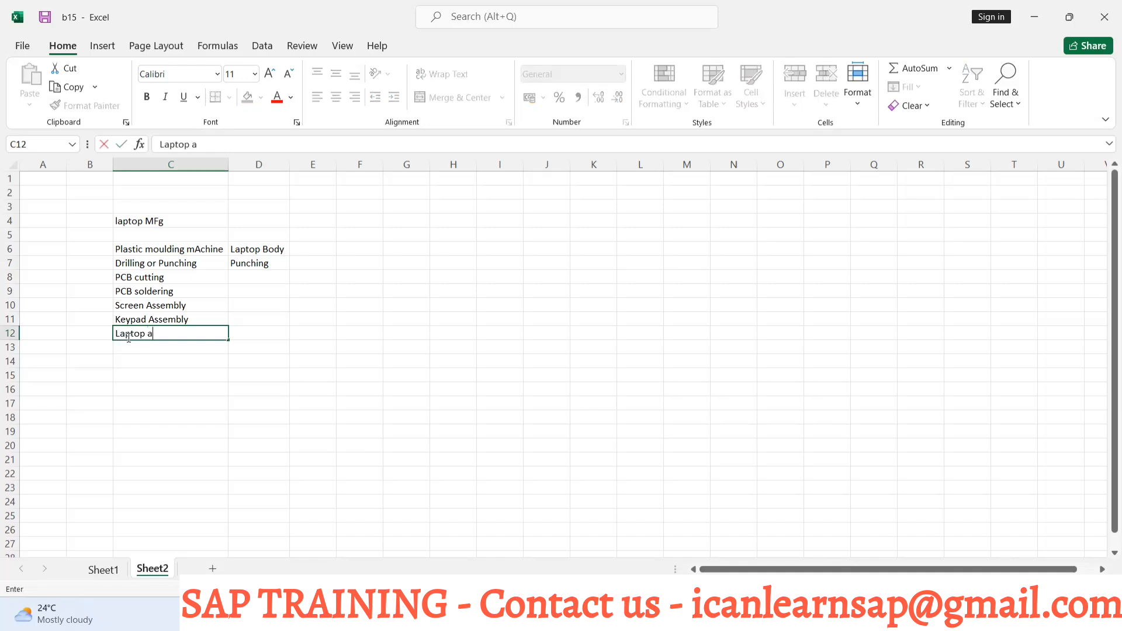
pyautogui.write('ssembly')
pyautogui.click(186, 350)
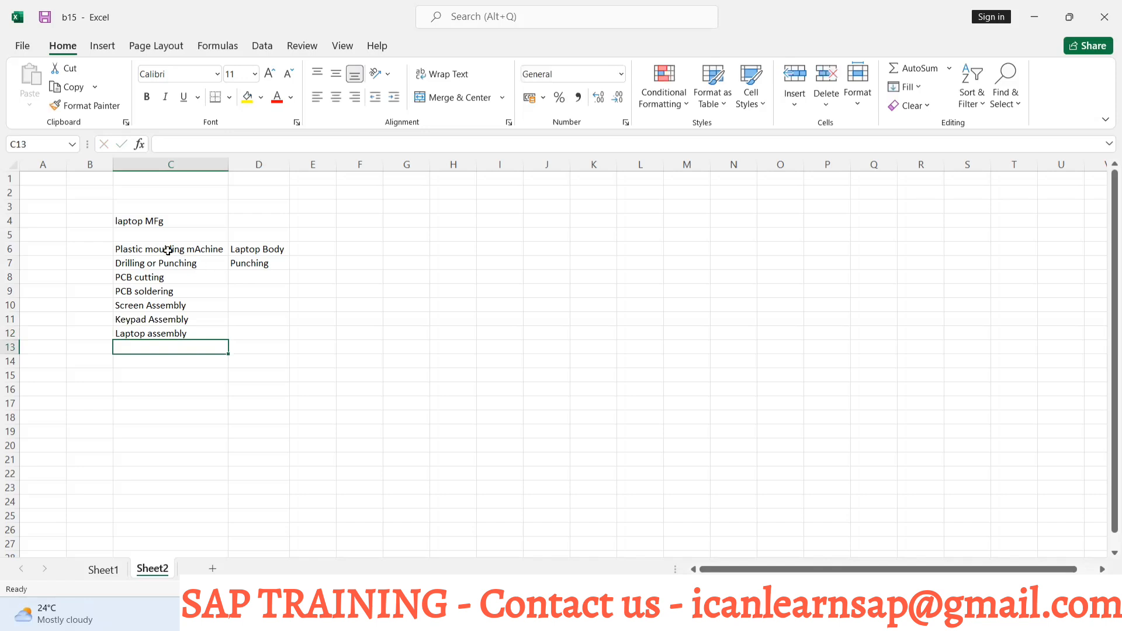
pyautogui.press('Up')
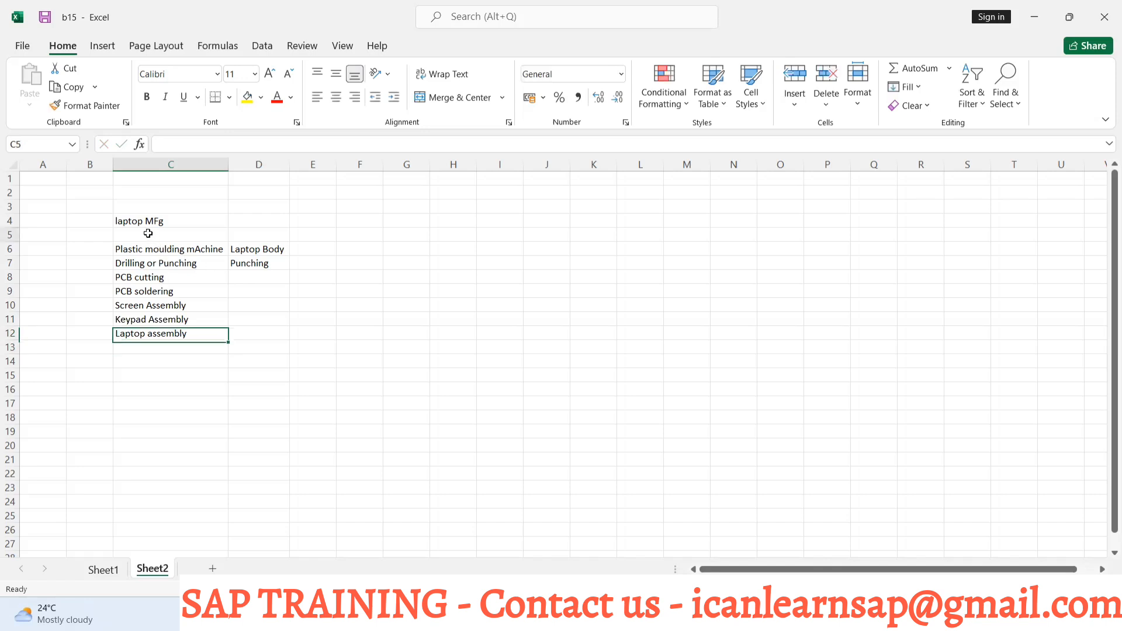
# Step: Enter the heading Oprtion in C5 above the list of manufacturing processes
pyautogui.click(150, 234)
pyautogui.write('Oprtion')
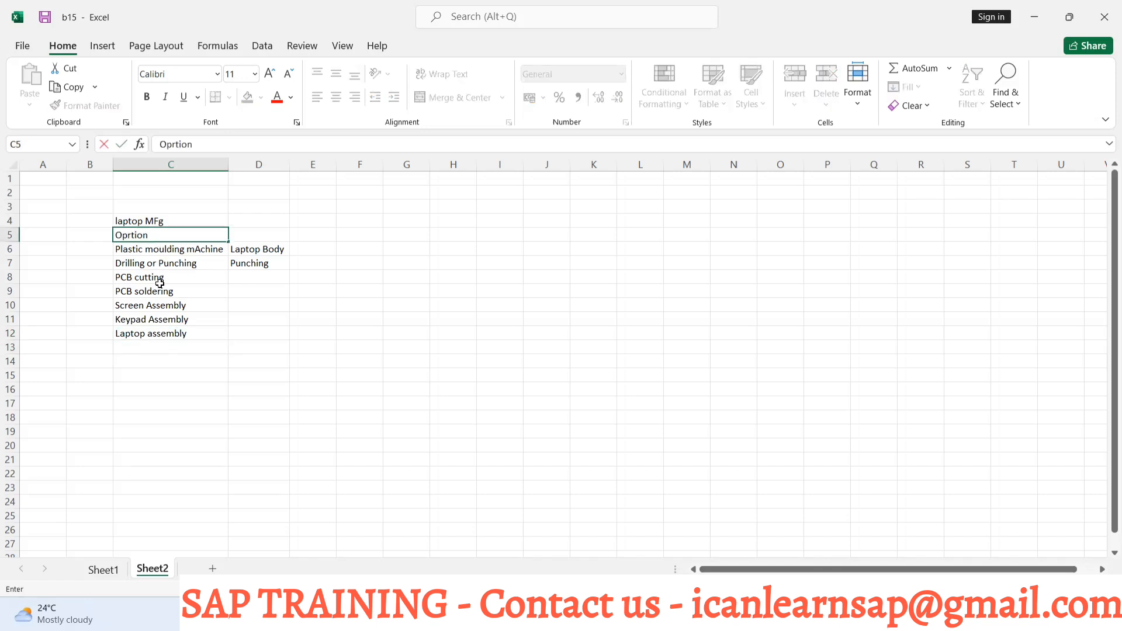
pyautogui.click(170, 334)
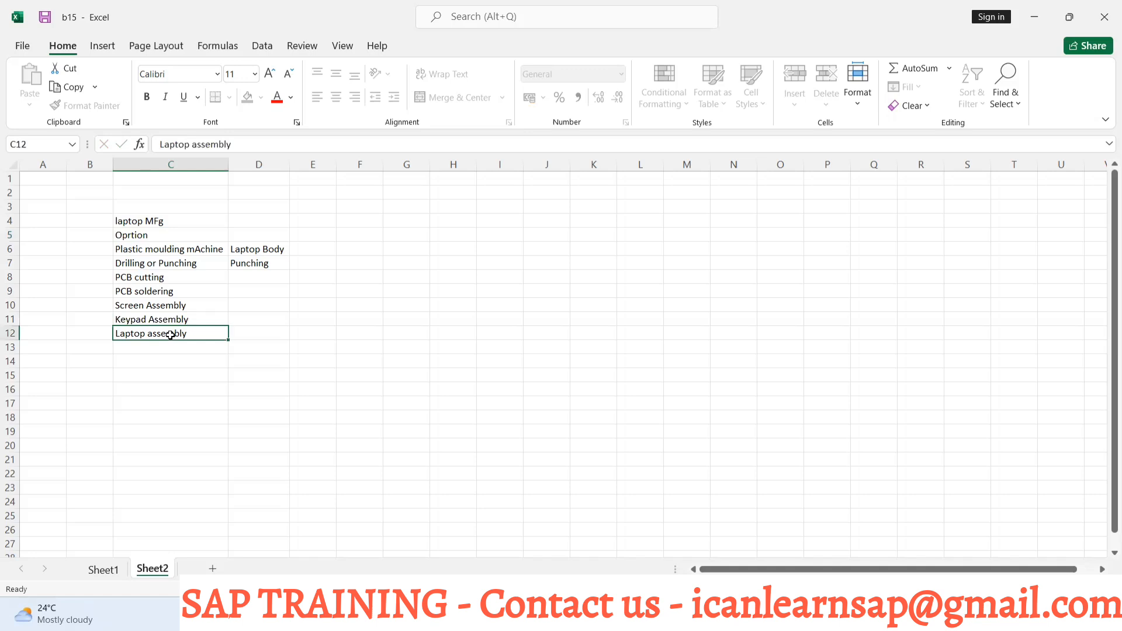
pyautogui.click(96, 248)
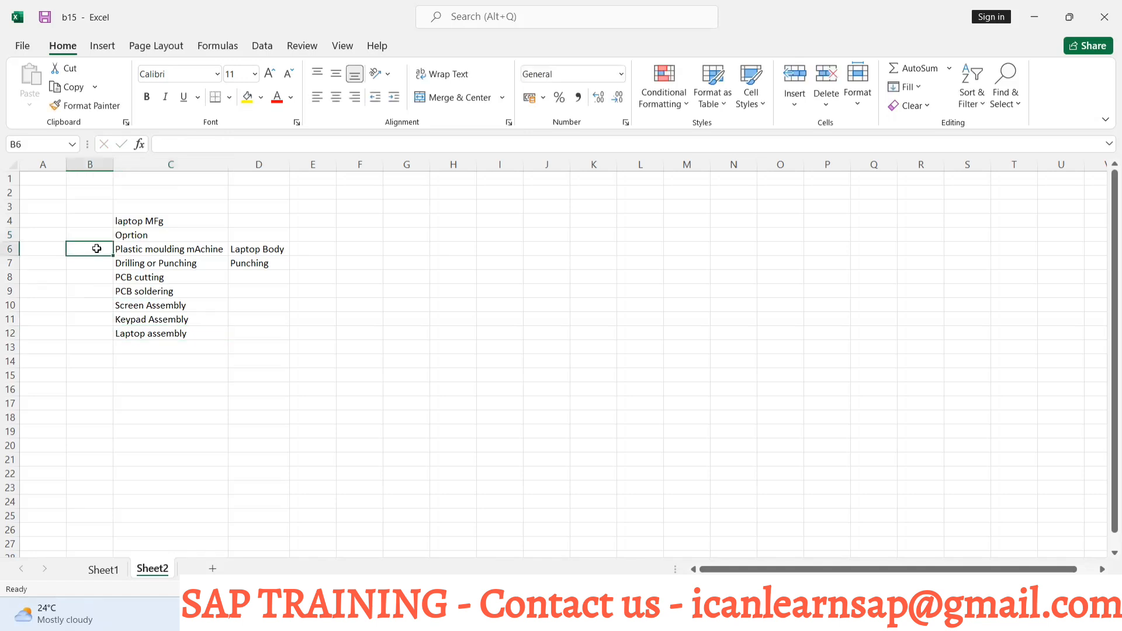
pyautogui.write('Pro')
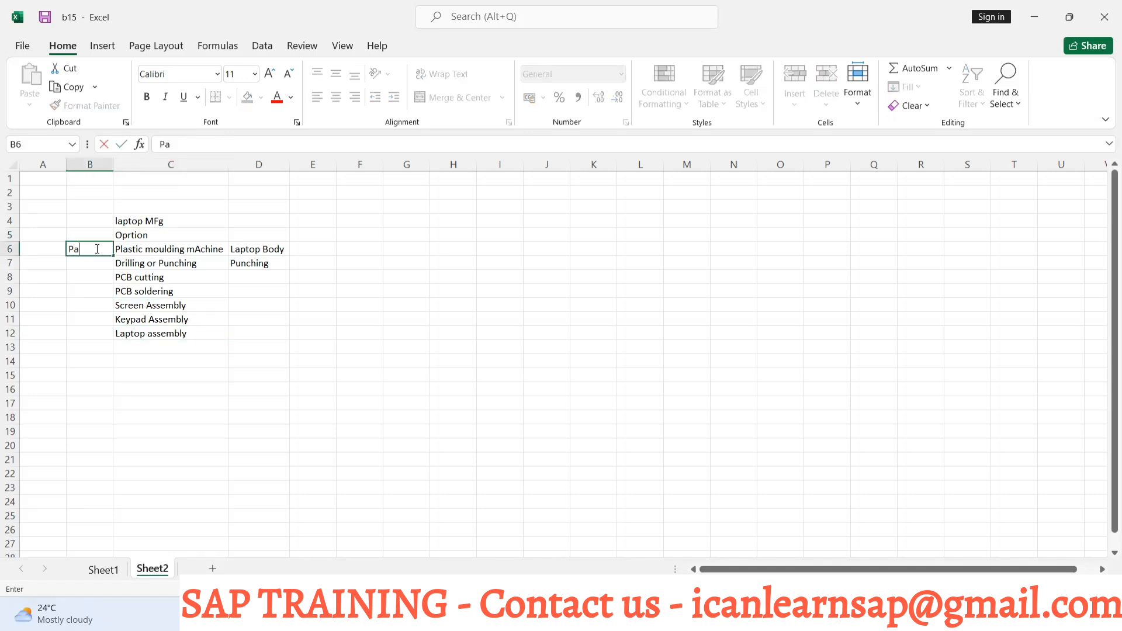
pyautogui.press('BackSpace')
pyautogui.press('BackSpace')
pyautogui.press('BackSpace')
pyautogui.write('In')
pyautogui.press('BackSpace')
pyautogui.press('BackSpace')
pyautogui.write('Plastick')
pyautogui.press('BackSpace')
pyautogui.press('BackSpace')
pyautogui.press('BackSpace')
pyautogui.press('BackSpace')
pyautogui.press('BackSpace')
pyautogui.press('BackSpace')
pyautogui.press('BackSpace')
# Step: Switch to the Create Work Center initial screen in SAP
pyautogui.hotkey('alt', 'Tab')
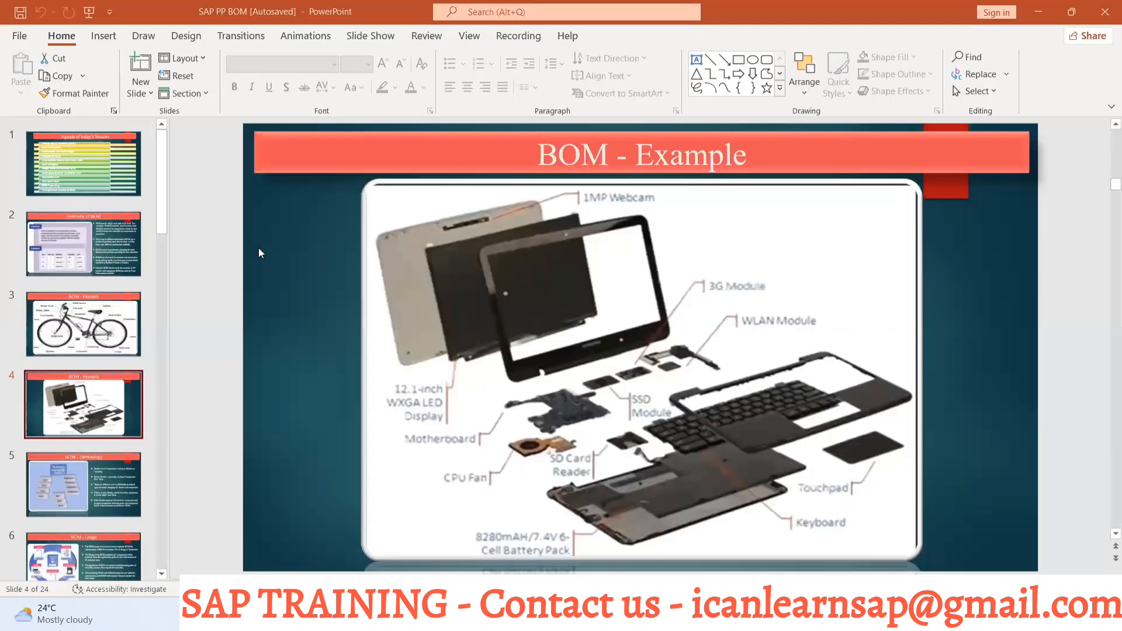
pyautogui.hotkey('alt', 'Tab')
pyautogui.hotkey('alt', 'Tab')
pyautogui.hotkey('alt', 'Tab')
pyautogui.hotkey('alt', 'Tab')
pyautogui.hotkey('alt', 'Tab')
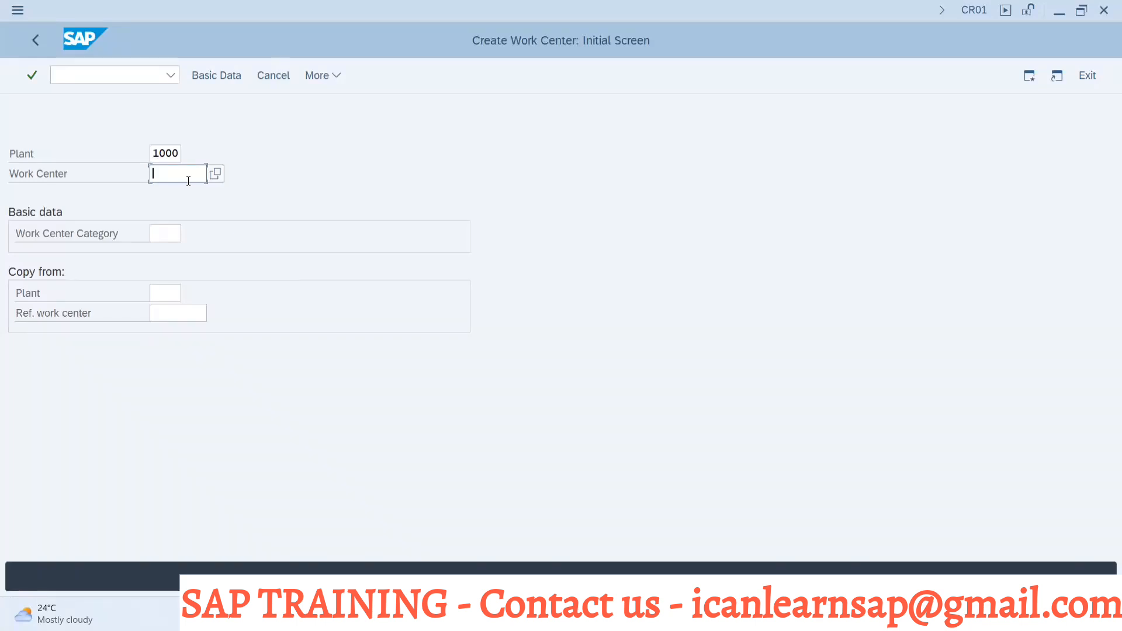
pyautogui.write('P1 Mold1')
pyautogui.press('BackSpace')
pyautogui.press('BackSpace')
pyautogui.press('BackSpace')
pyautogui.press('BackSpace')
pyautogui.press('BackSpace')
pyautogui.press('BackSpace')
pyautogui.press('BackSpace')
pyautogui.press('BackSpace')
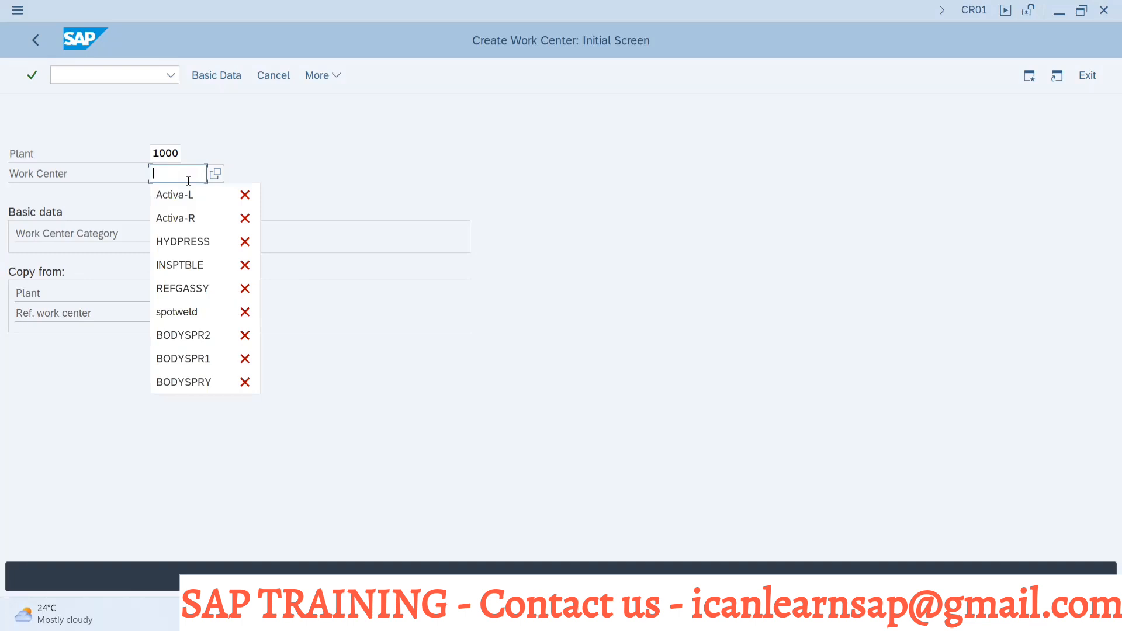
# Step: Enter Moulding as the work center for plant 1000 and copy the name to the clipboard
pyautogui.write('Moul')
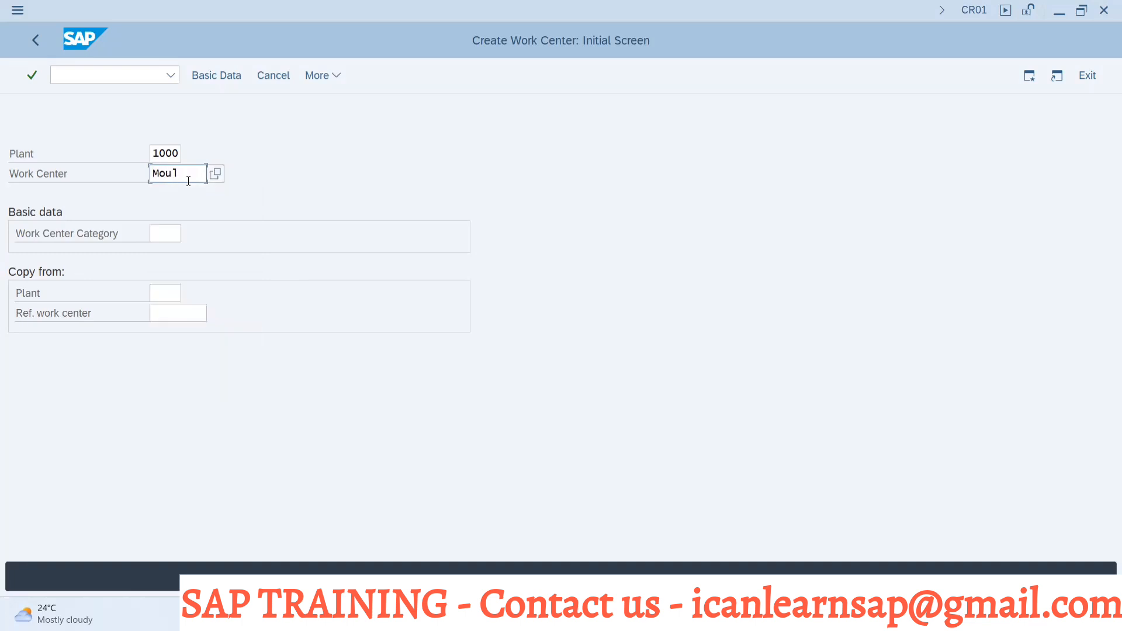
pyautogui.write('din')
pyautogui.press('BackSpace')
pyautogui.press('BackSpace')
pyautogui.press('BackSpace')
pyautogui.write('ding')
pyautogui.hotkey('ctrl', 'a')
pyautogui.hotkey('ctrl', 'c')
pyautogui.press('BackSpace')
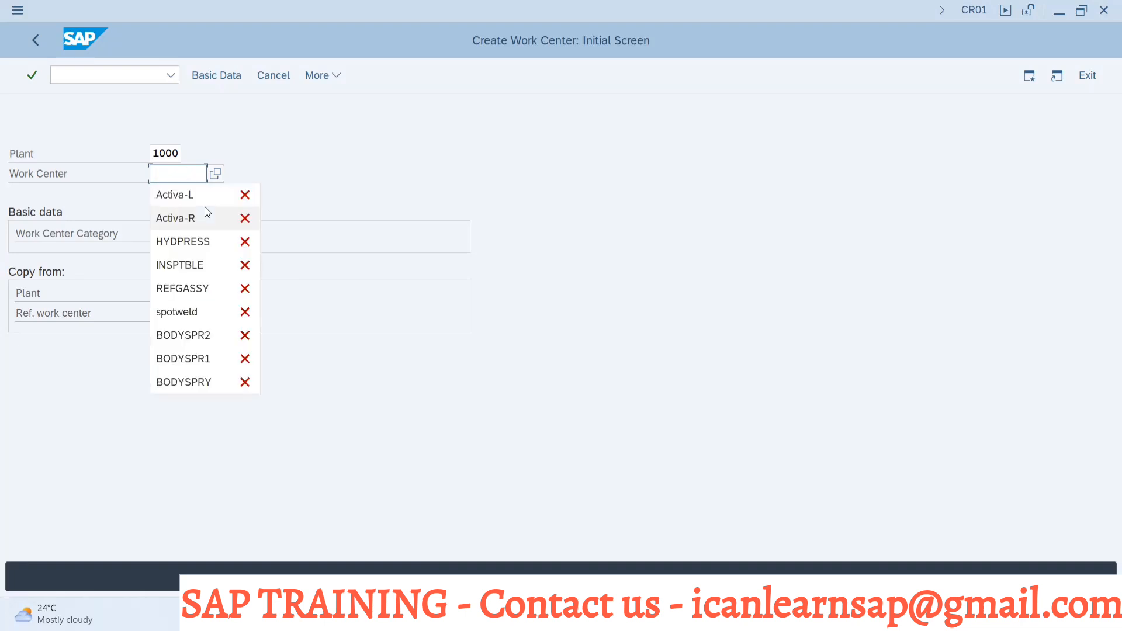
pyautogui.hotkey('ctrl', 'v')
# Step: Paste Moulding into B6 of the Excel sheet and enter the sequence number 1 beside it in A6
pyautogui.hotkey('alt', 'Tab')
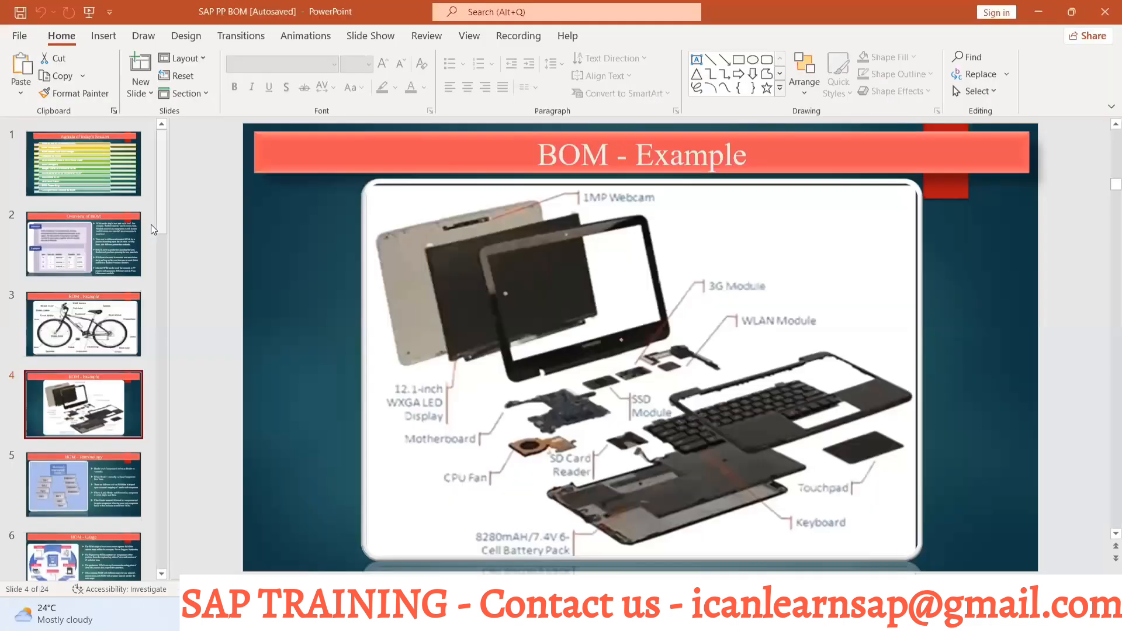
pyautogui.hotkey('alt', 'Tab')
pyautogui.press('Tab')
pyautogui.hotkey('ctrl', 'v')
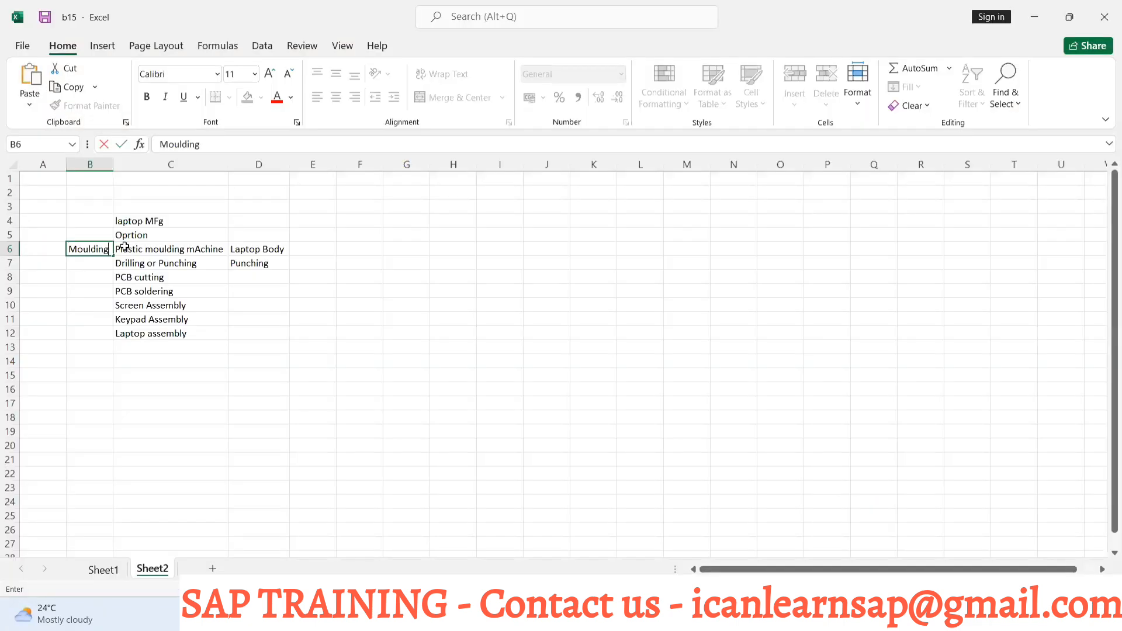
pyautogui.click(45, 246)
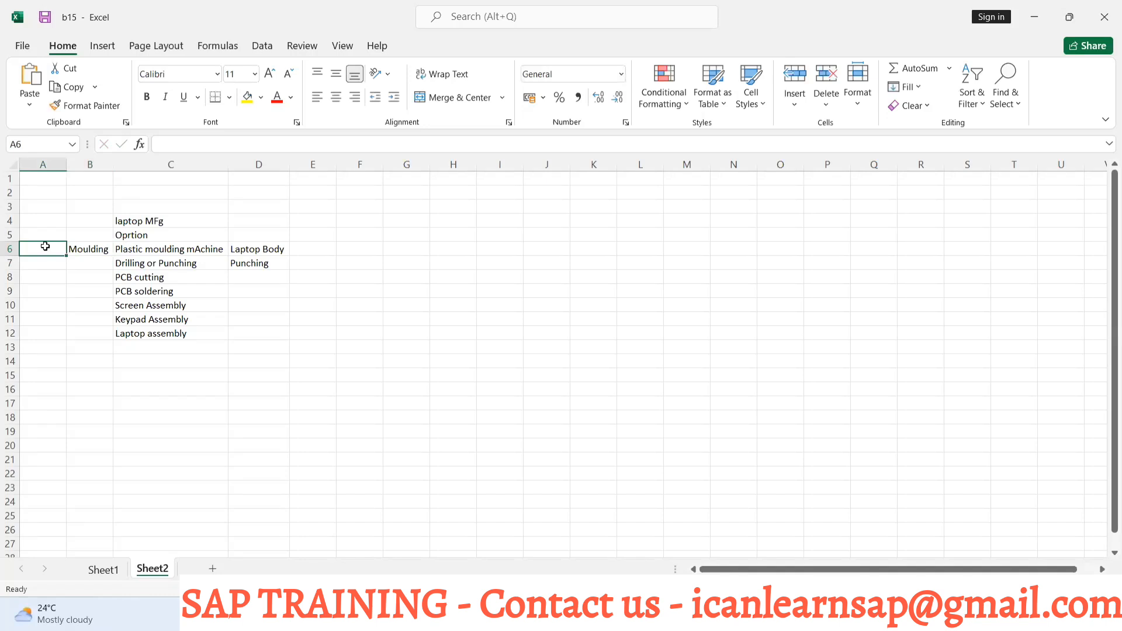
pyautogui.write('1')
# Step: Enter the work center names Drilling, Cutting and Soldering in B7 to B9 beside their matching operations
pyautogui.click(88, 270)
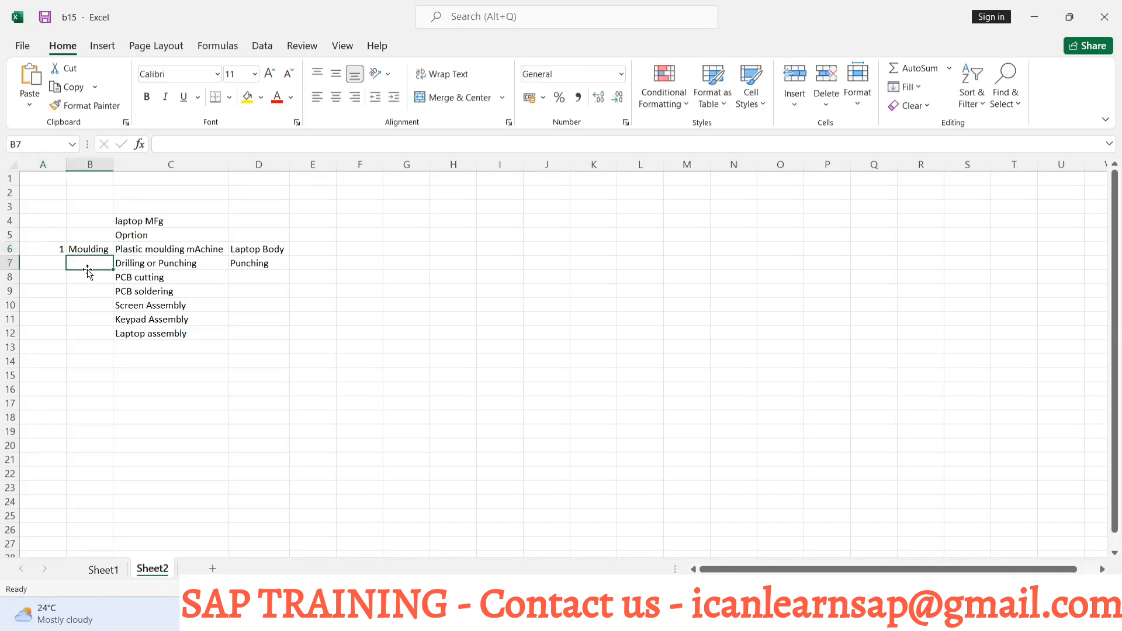
pyautogui.write('Drilling')
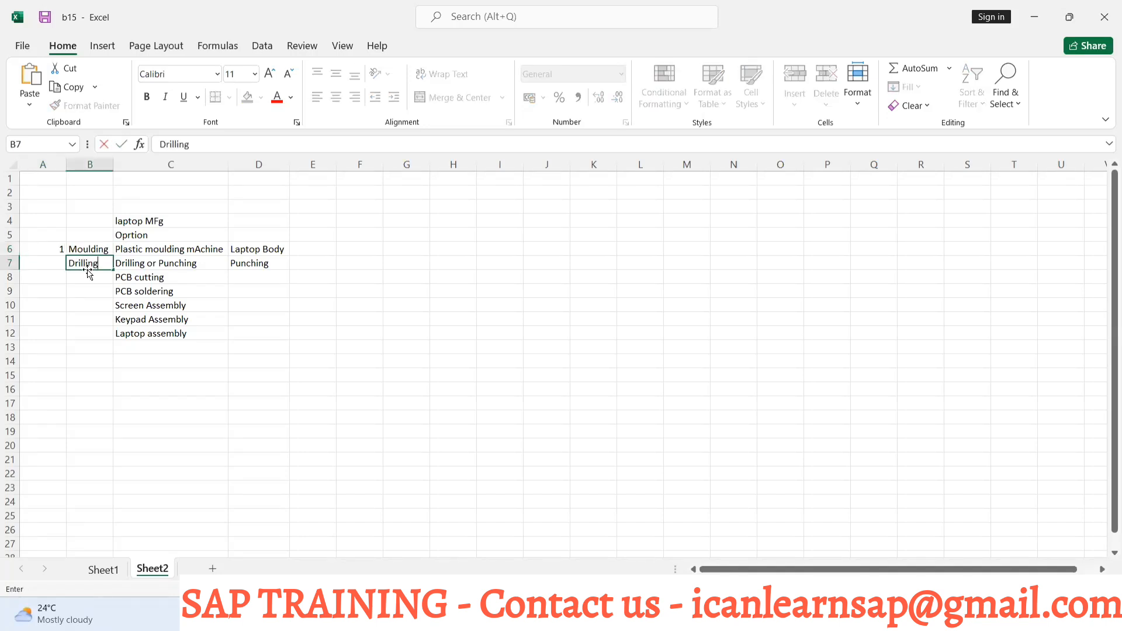
pyautogui.click(87, 275)
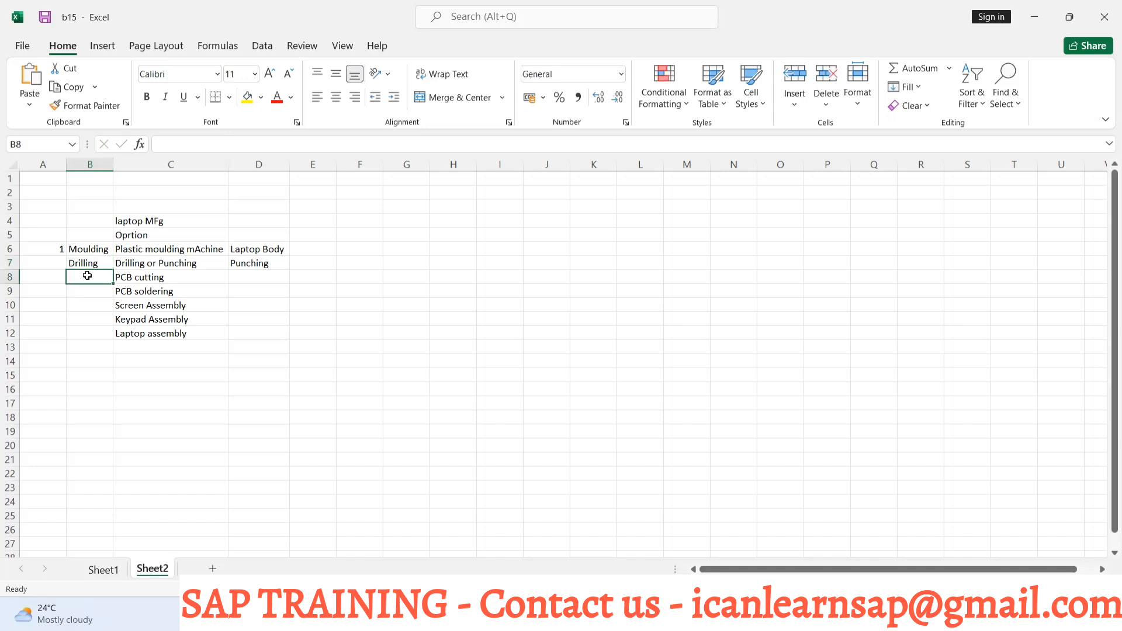
pyautogui.write('C')
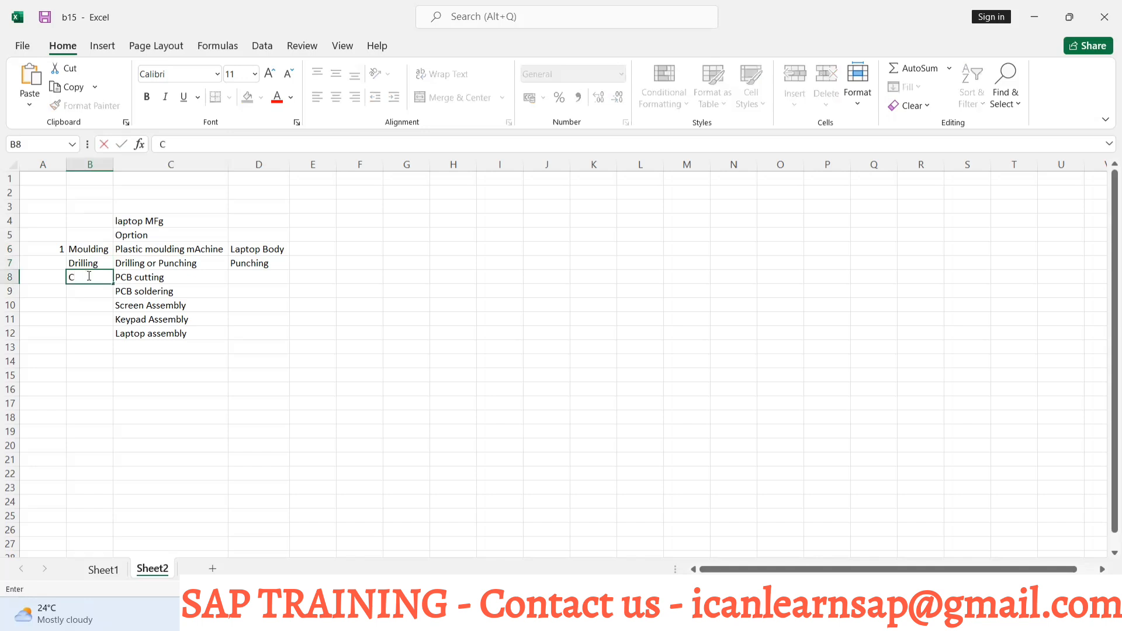
pyautogui.write('utting')
pyautogui.click(83, 290)
pyautogui.write('Sl')
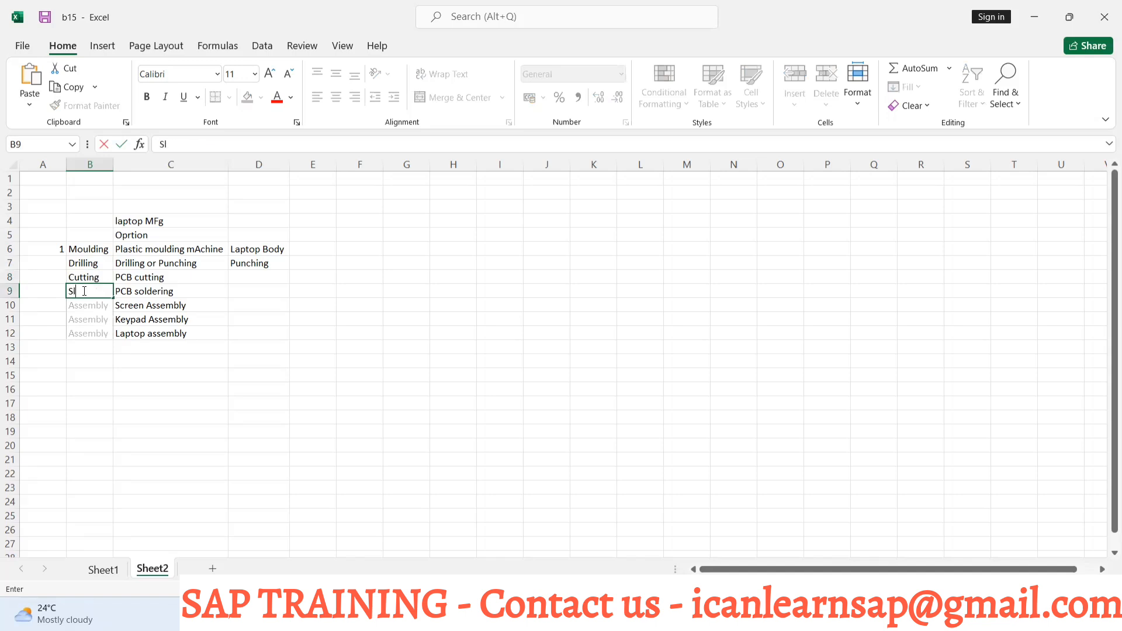
pyautogui.press('BackSpace')
pyautogui.write('oldering')
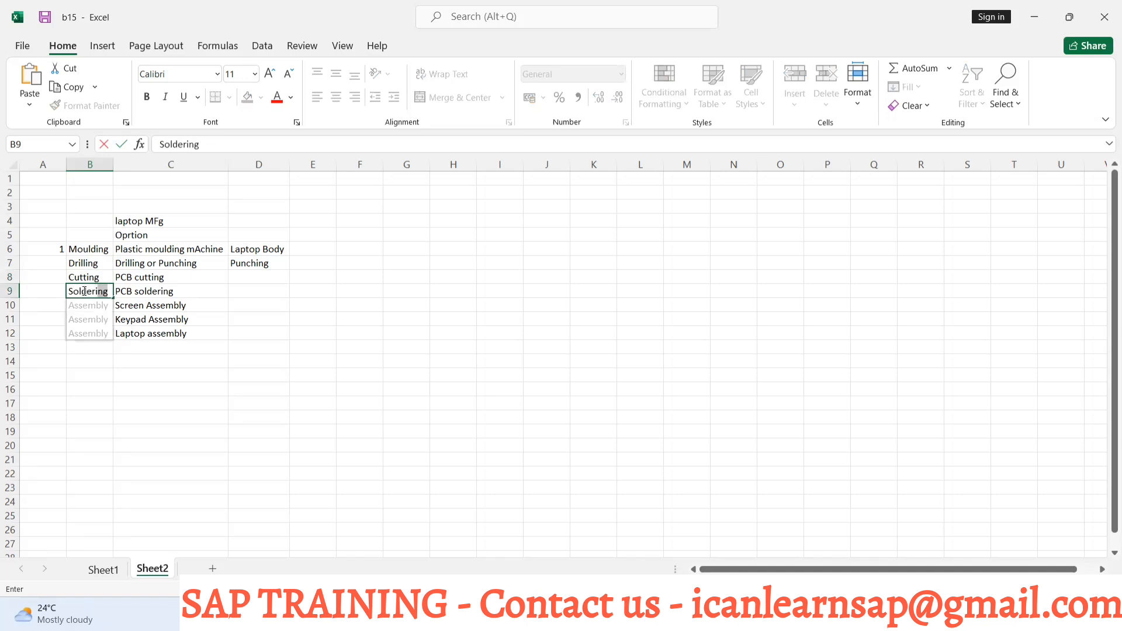
pyautogui.click(83, 308)
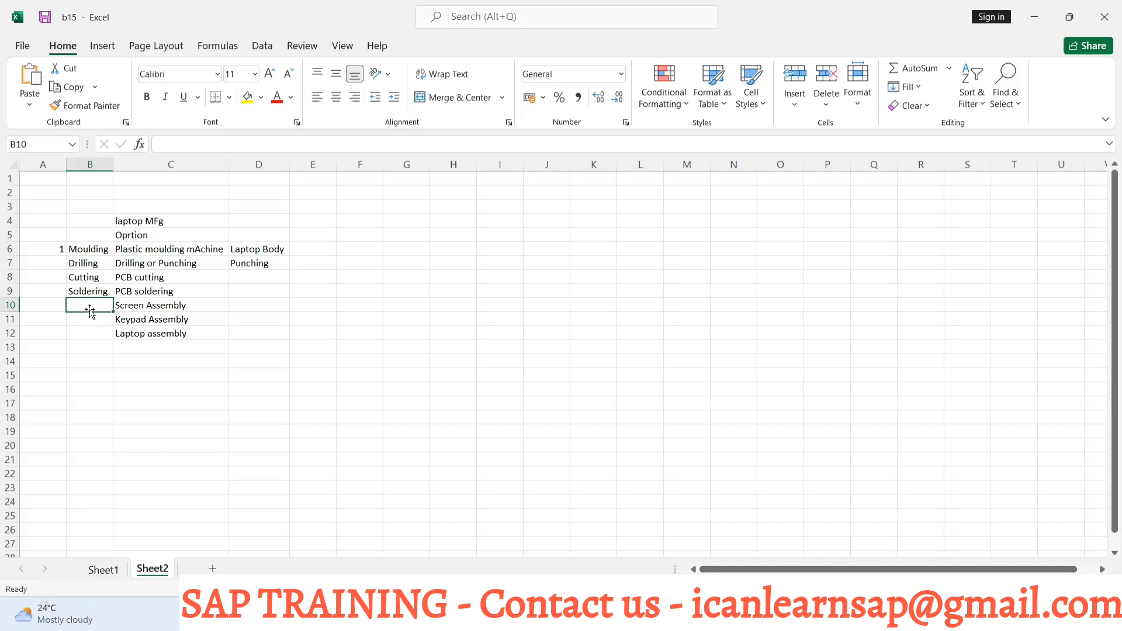
pyautogui.write('Ass')
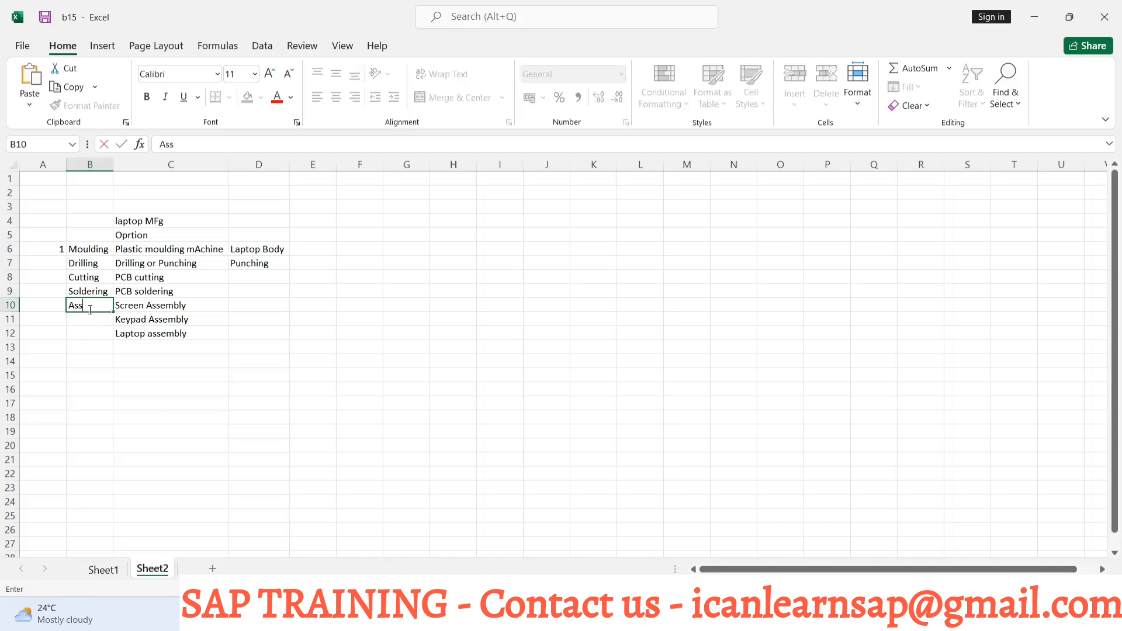
pyautogui.write('embly')
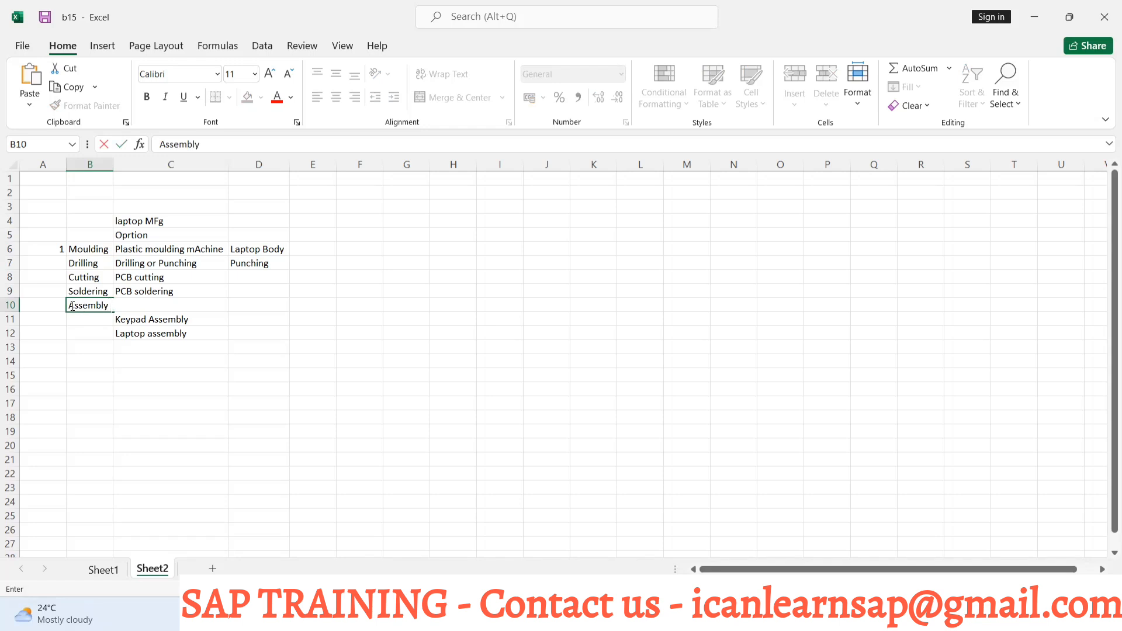
pyautogui.press('BackSpace')
pyautogui.press('BackSpace')
pyautogui.press('BackSpace')
pyautogui.press('BackSpace')
pyautogui.press('BackSpace')
pyautogui.press('BackSpace')
pyautogui.click(111, 346)
# Step: Enter Screen Asy, Key Asy and Lap Asl in B10 to B12 as names for the screen, keypad and laptop assembly operations
pyautogui.click(97, 301)
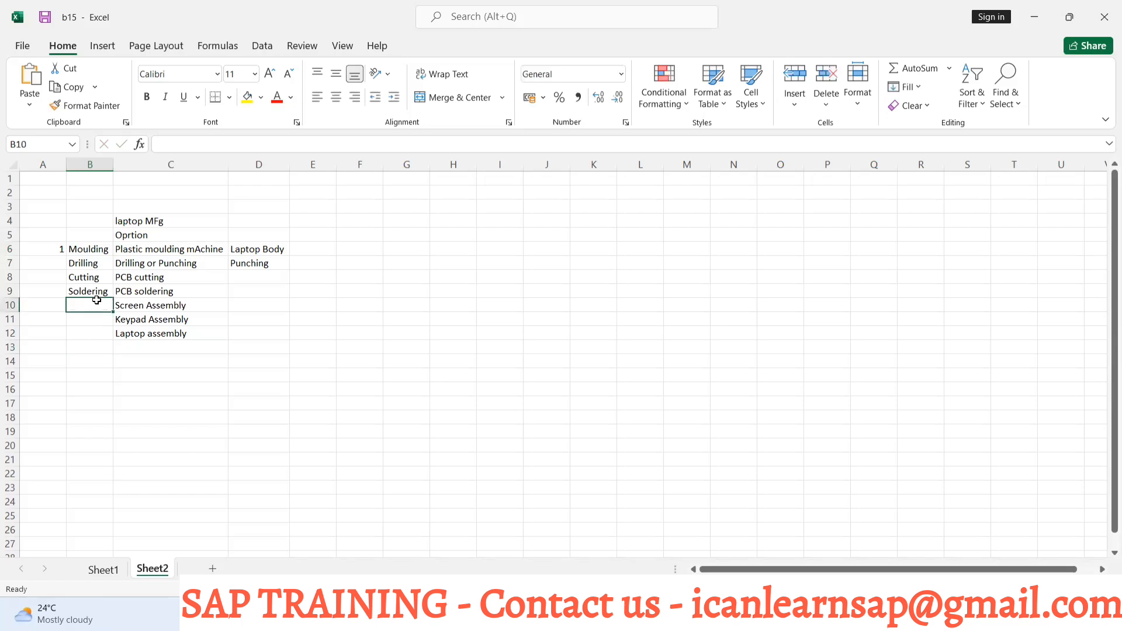
pyautogui.write('Screen')
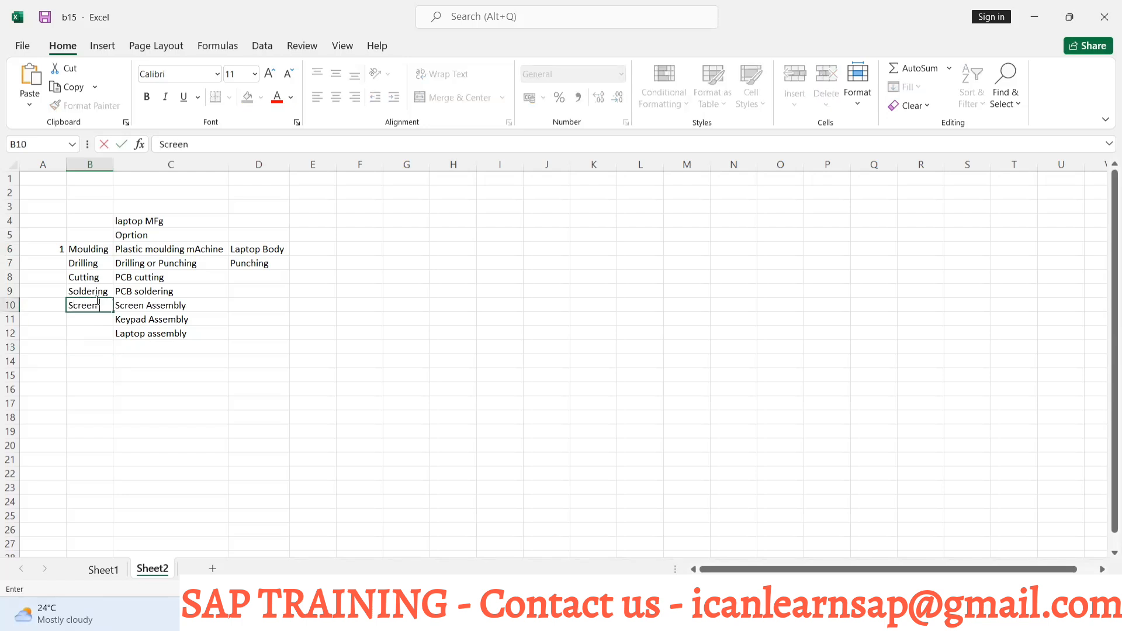
pyautogui.write('ASy')
pyautogui.press('Return')
pyautogui.write('Key')
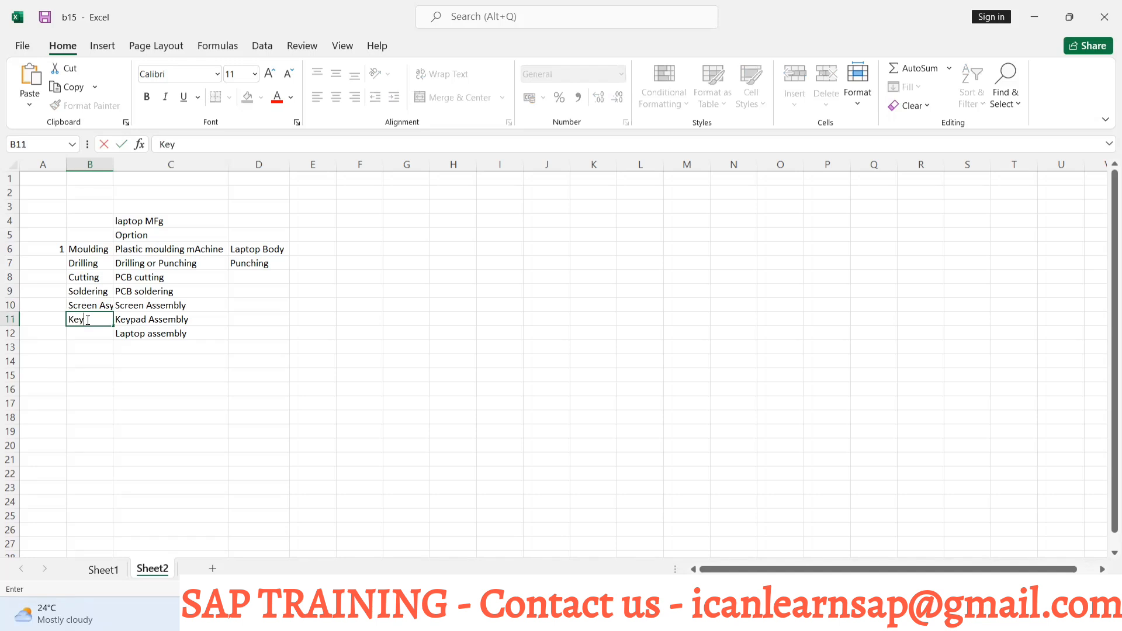
pyautogui.write(' ASy')
pyautogui.press('Return')
pyautogui.write('L')
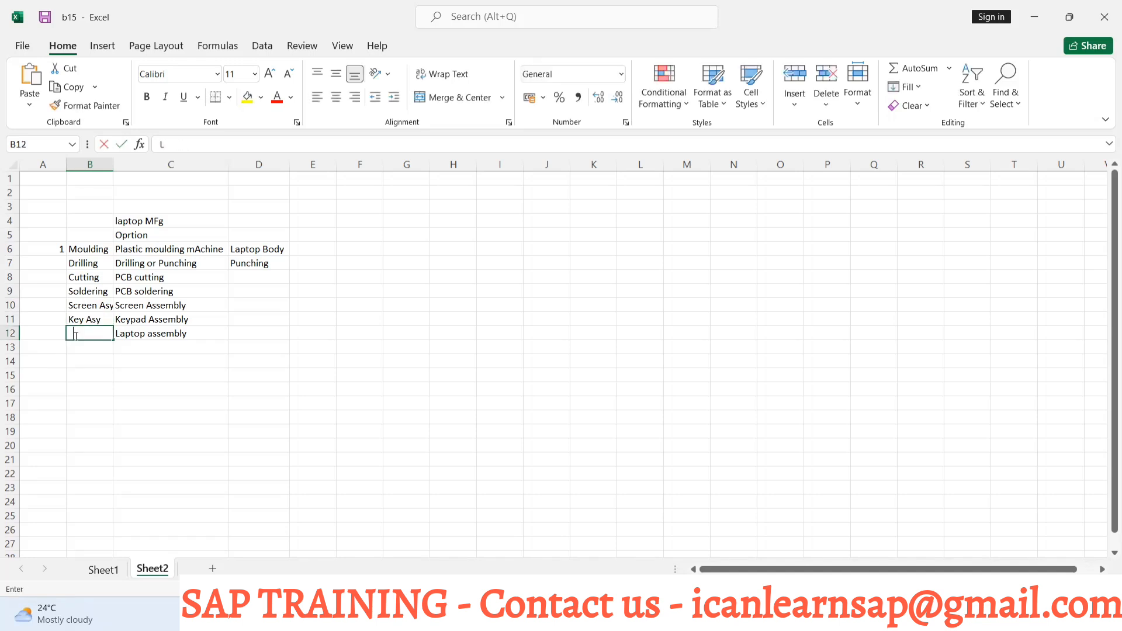
pyautogui.write('ap Sy')
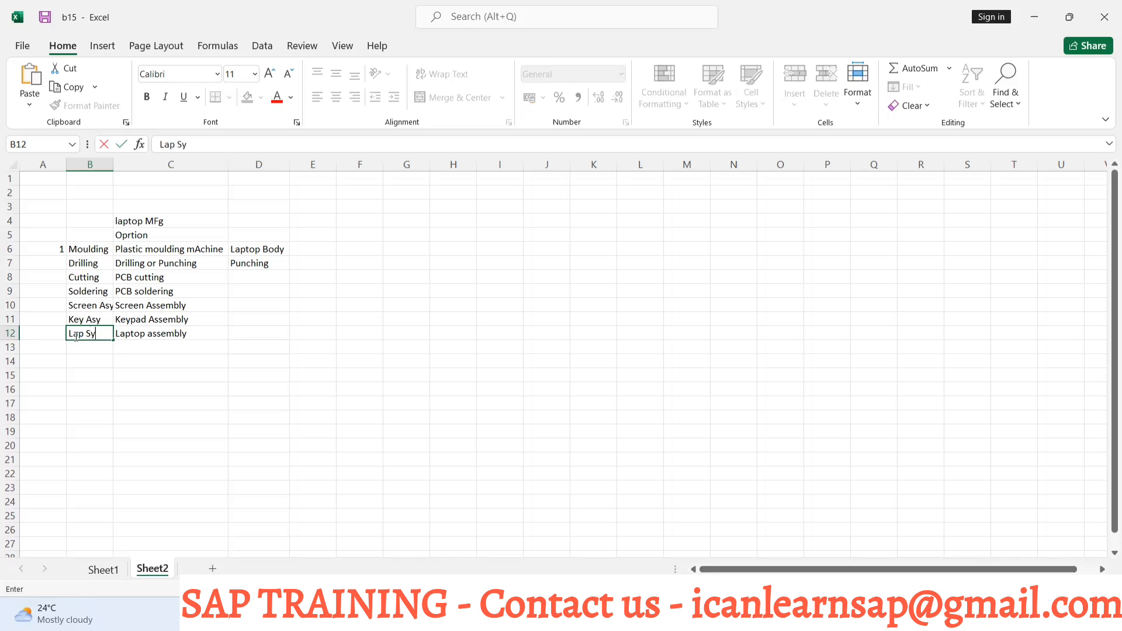
pyautogui.press('BackSpace')
pyautogui.press('BackSpace')
pyautogui.write('ASl')
# Step: Change the keypad assembly name in B11 to Key AsL and the screen assembly name in B10 to Screen AsL
pyautogui.click(106, 319)
pyautogui.doubleClick(107, 319)
pyautogui.press('BackSpace')
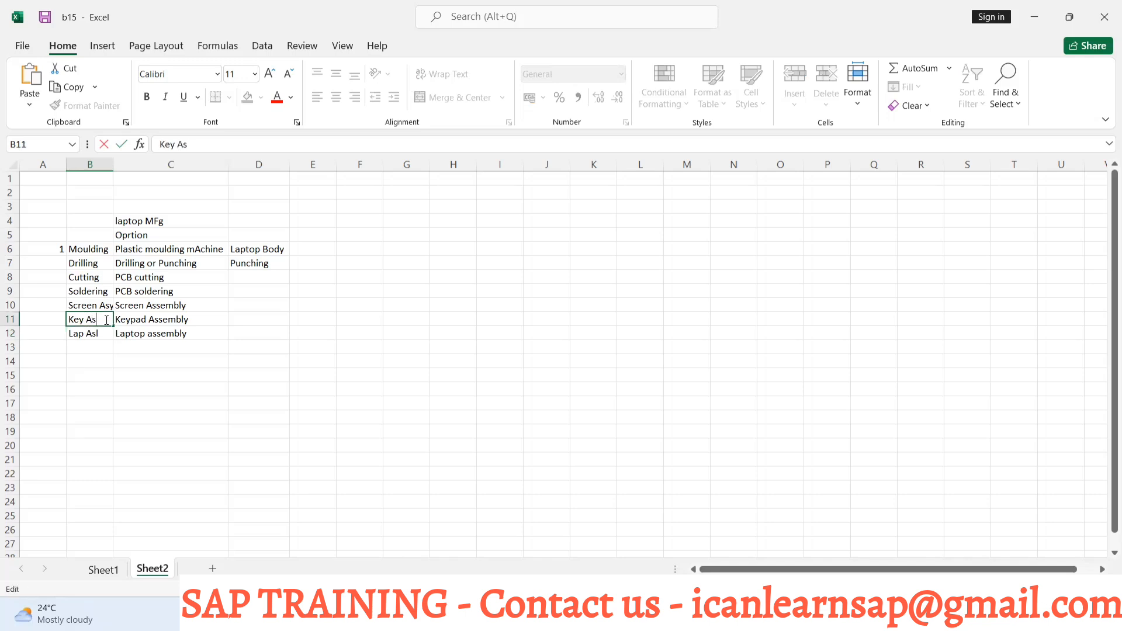
pyautogui.write('L')
pyautogui.click(108, 305)
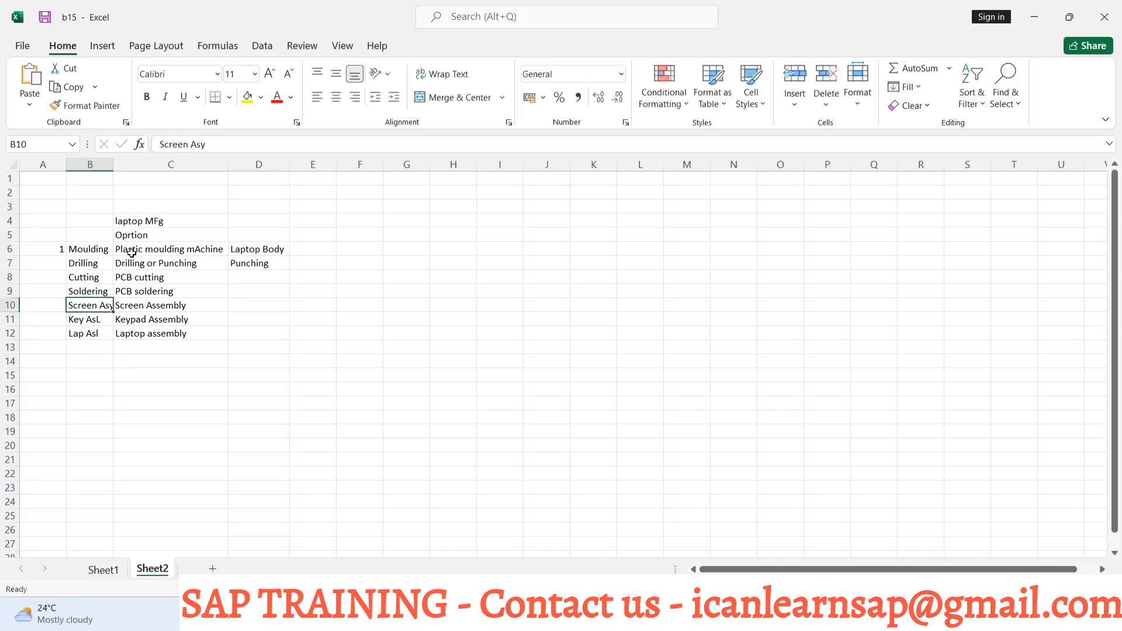
pyautogui.click(209, 145)
pyautogui.press('BackSpace')
pyautogui.write('L')
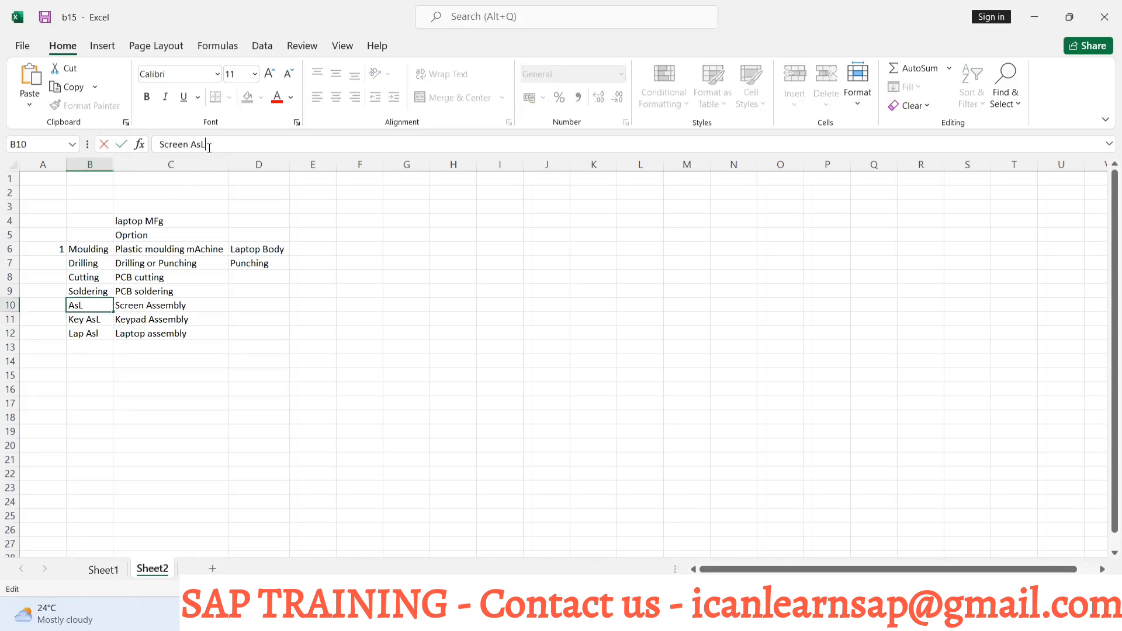
pyautogui.click(193, 377)
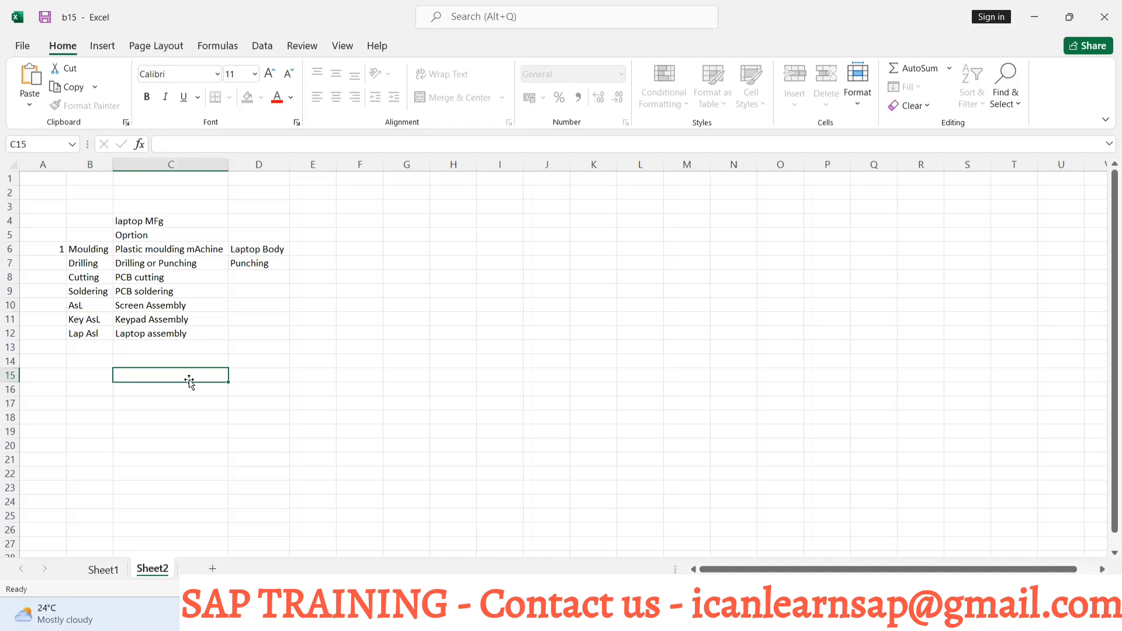
# Step: Number the remaining work centers from 2 to 7 in A7 to A12
pyautogui.click(54, 264)
pyautogui.write('2')
pyautogui.press('Return')
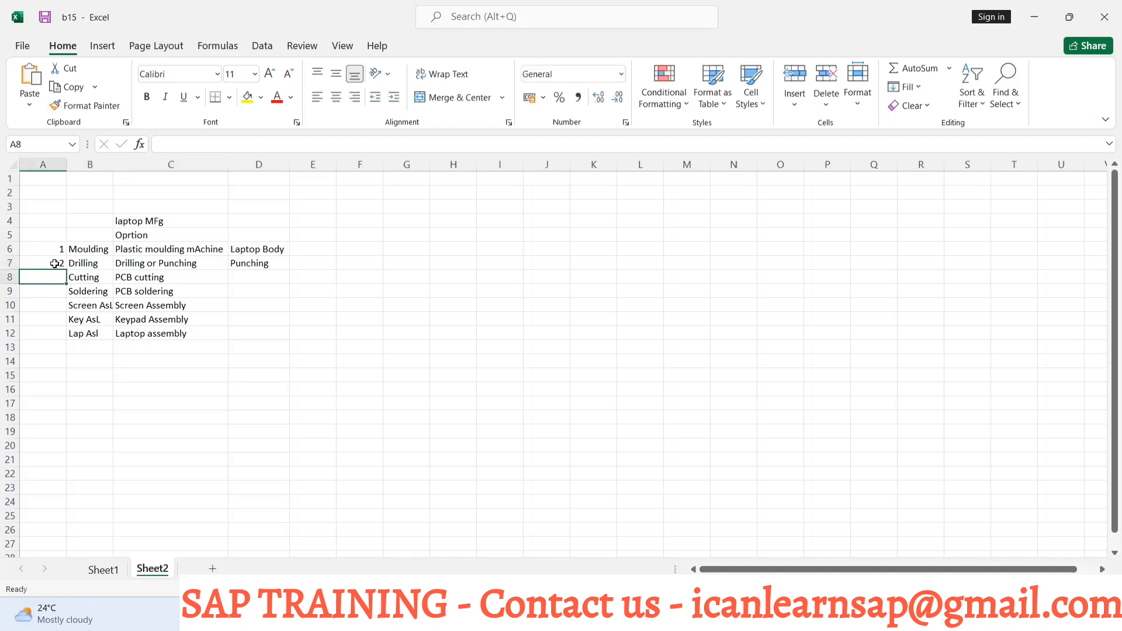
pyautogui.write('3')
pyautogui.press('Return')
pyautogui.write('4')
pyautogui.press('Return')
pyautogui.write('5')
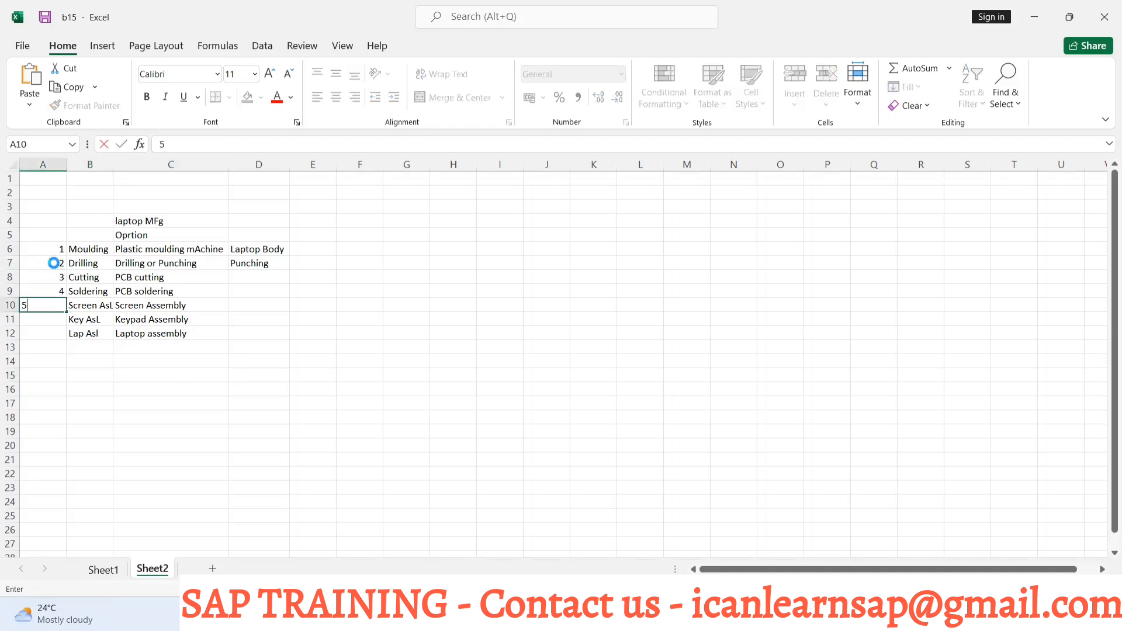
pyautogui.press('Return')
pyautogui.write('6')
pyautogui.press('Return')
pyautogui.write('7')
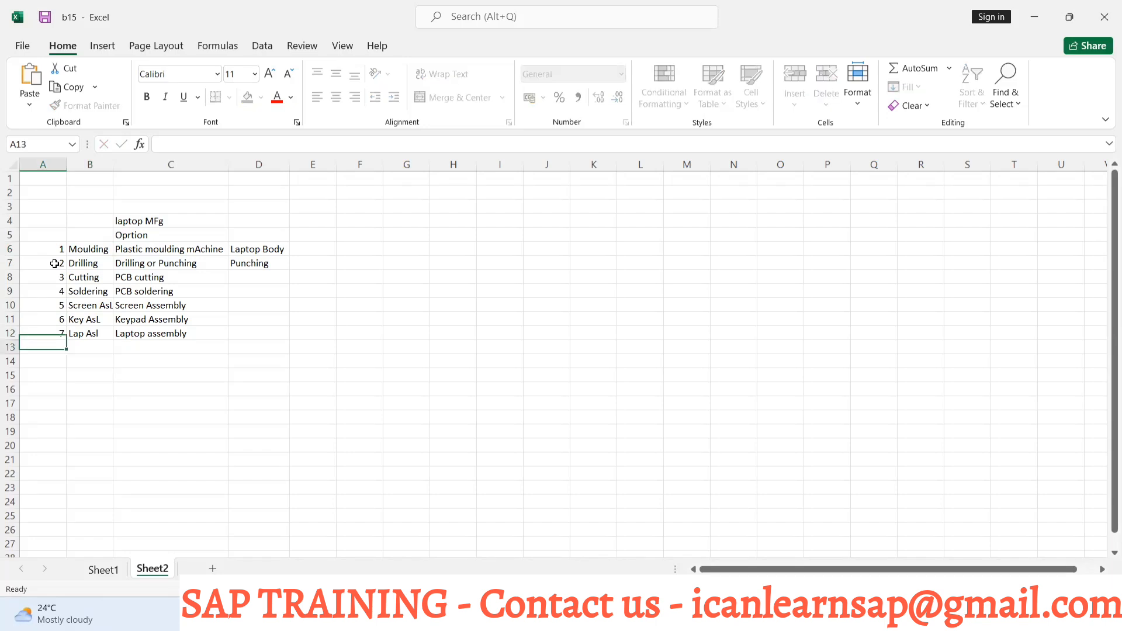
pyautogui.press('Return')
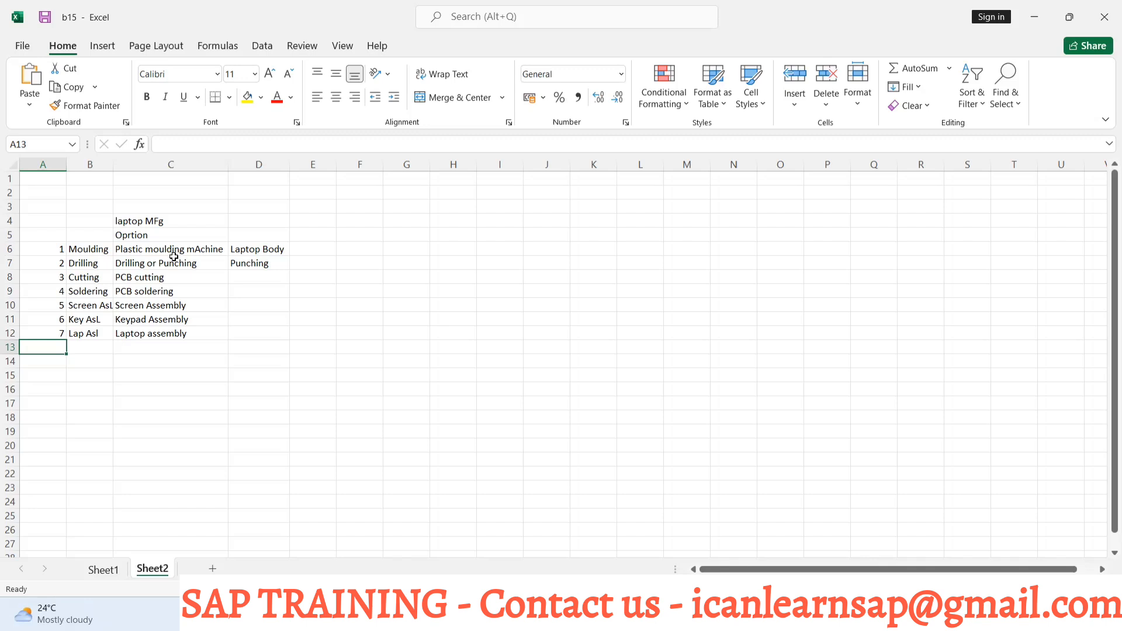
# Step: Copy Moulding from B6 and paste it as the work center name on SAP's Create Work Center initial screen
pyautogui.click(94, 252)
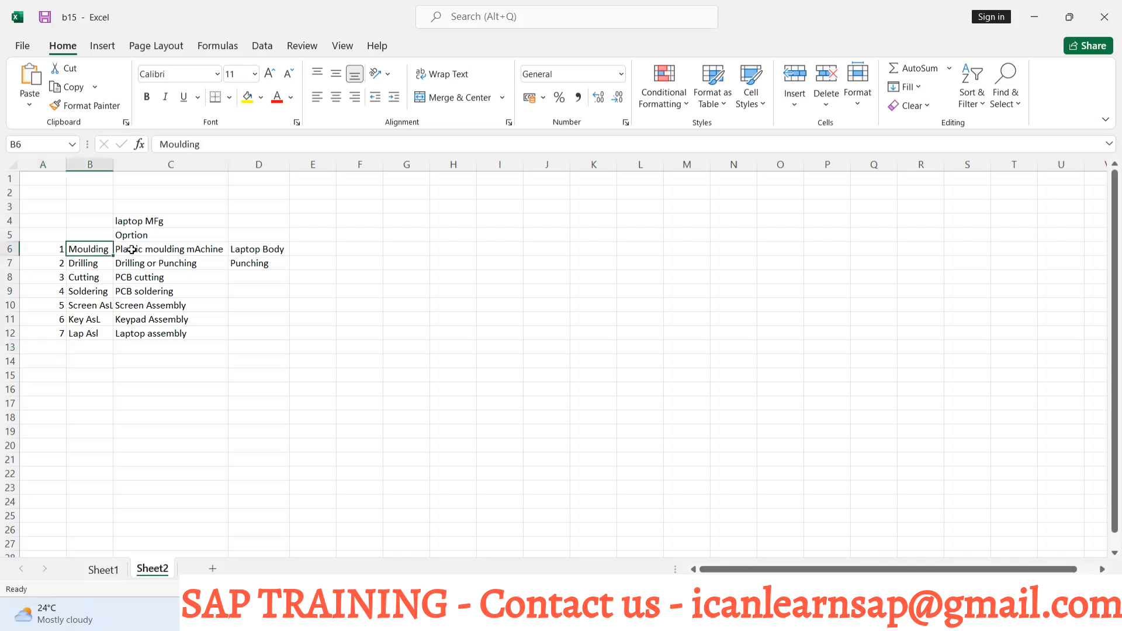
pyautogui.hotkey('ctrl', 'c')
pyautogui.hotkey('alt', 'Tab')
pyautogui.hotkey('alt', 'Tab')
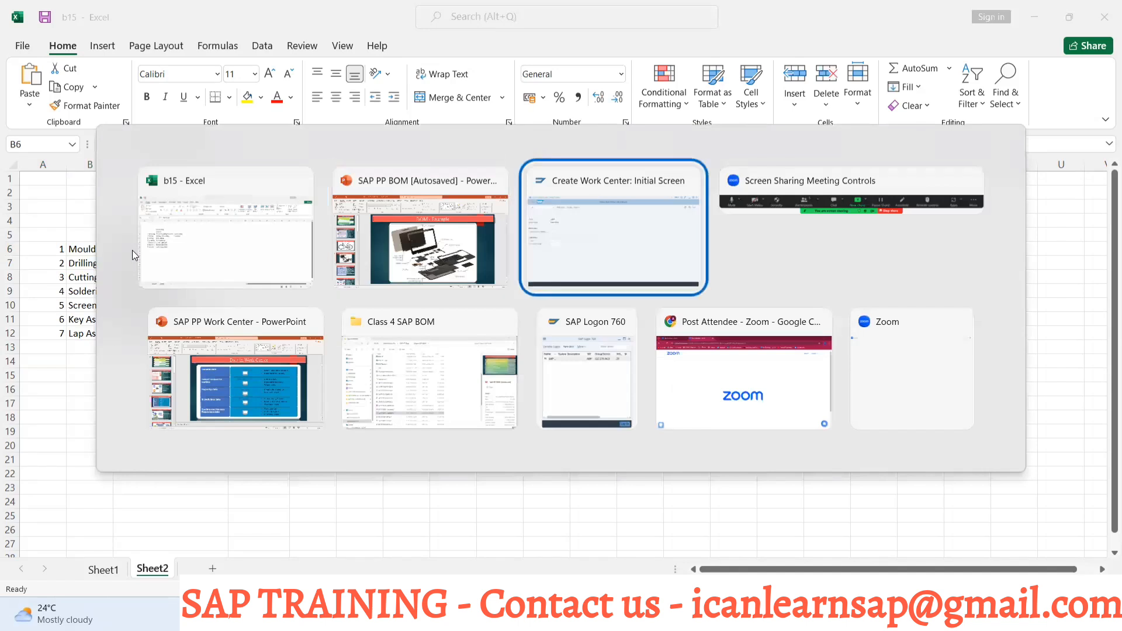
pyautogui.hotkey('ctrl', 'v')
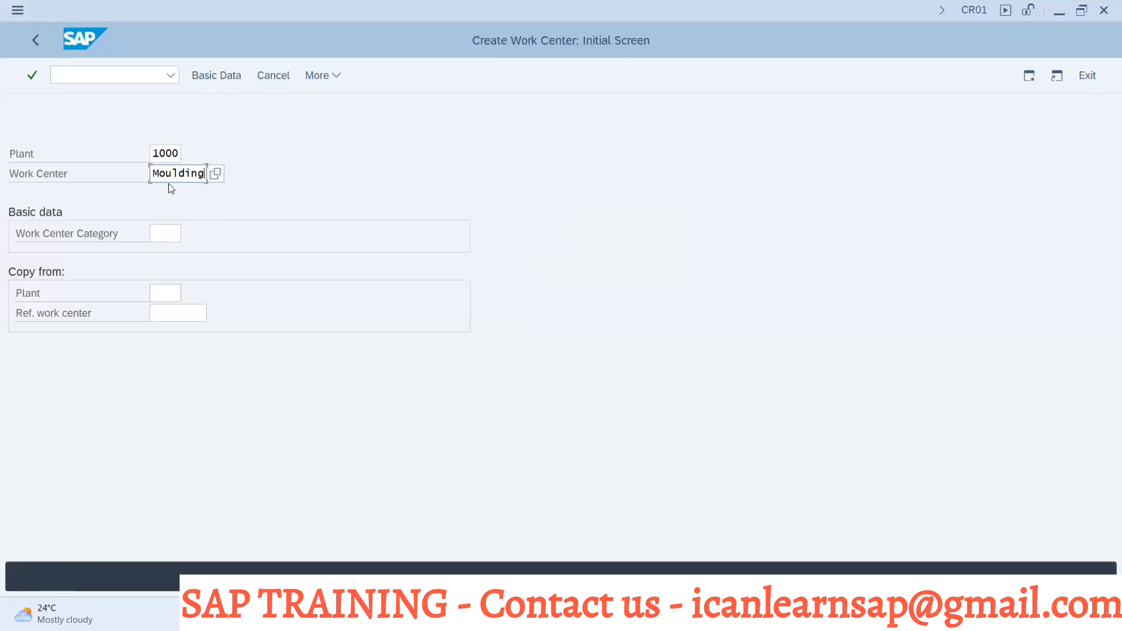
# Step: Switch to the SAP PP Work Center presentation in PowerPoint and view the Standard Value key in Work Center slide
pyautogui.click(159, 236)
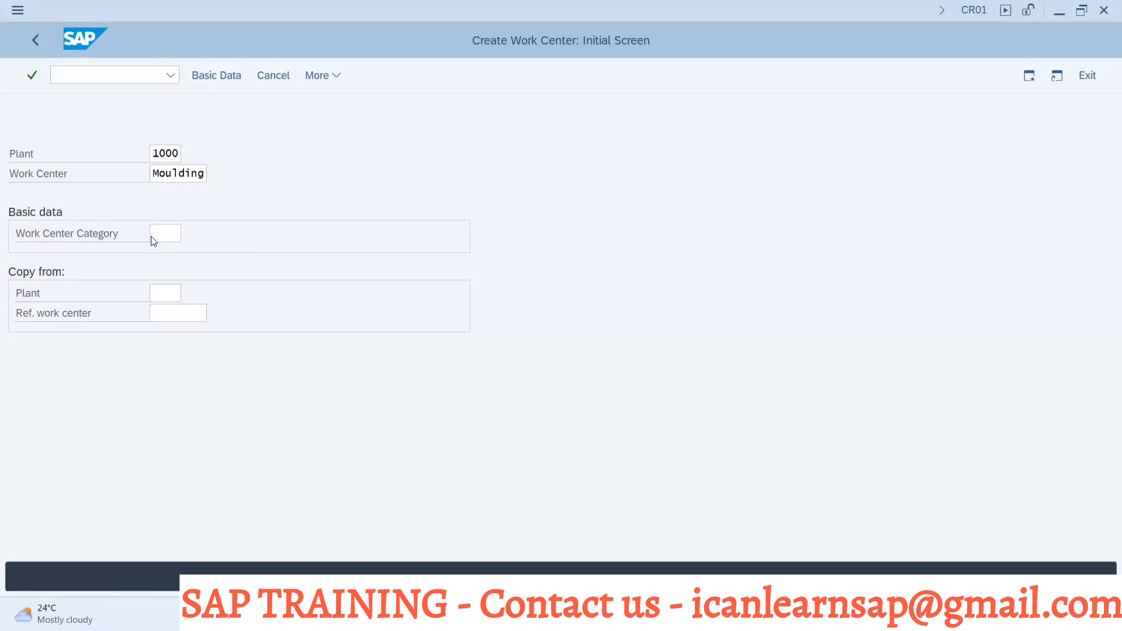
pyautogui.click(156, 237)
pyautogui.hotkey('alt', 'Tab')
pyautogui.hotkey('alt', 'Tab')
pyautogui.hotkey('alt', 'Tab')
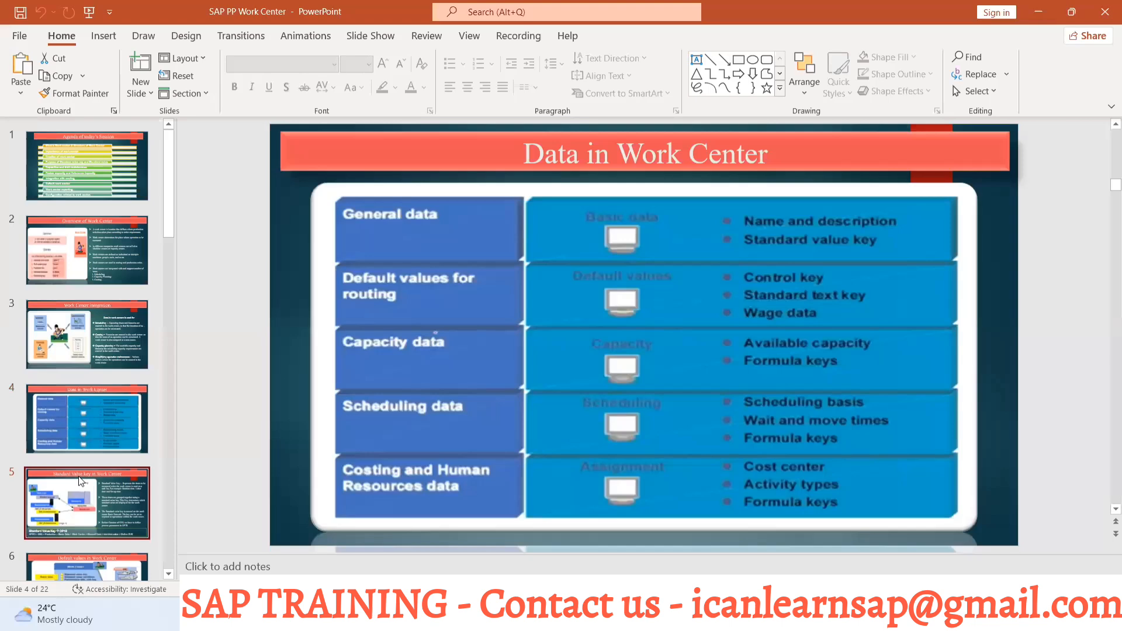
pyautogui.click(86, 478)
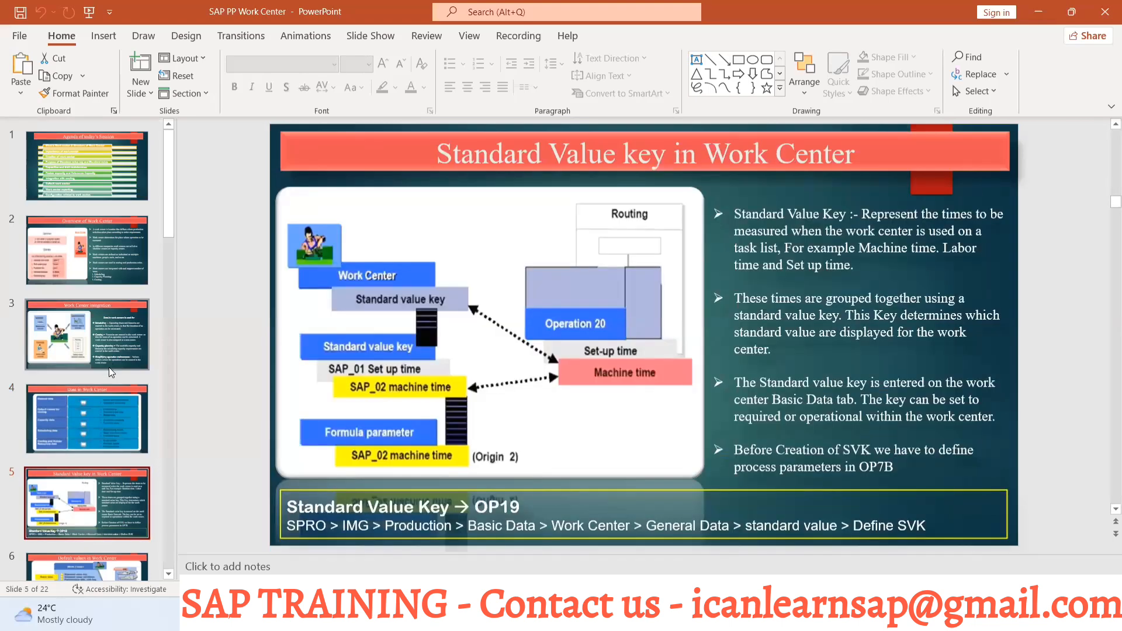
# Step: Return to SAP and review the list of possible work center categories, then close it without choosing one
pyautogui.hotkey('alt', 'Tab')
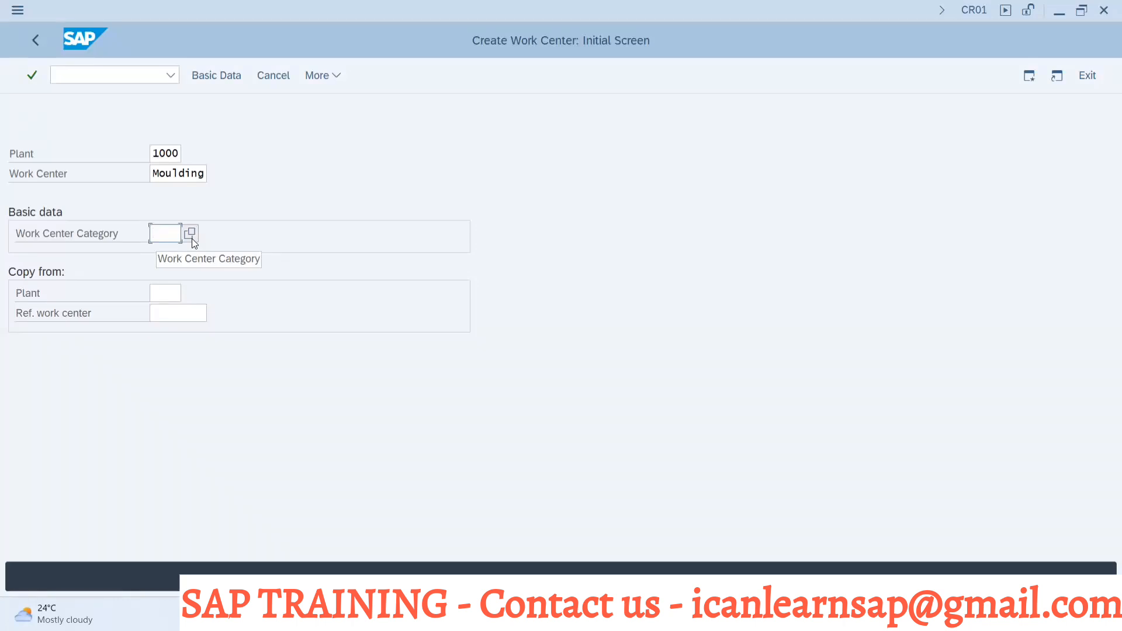
pyautogui.click(192, 239)
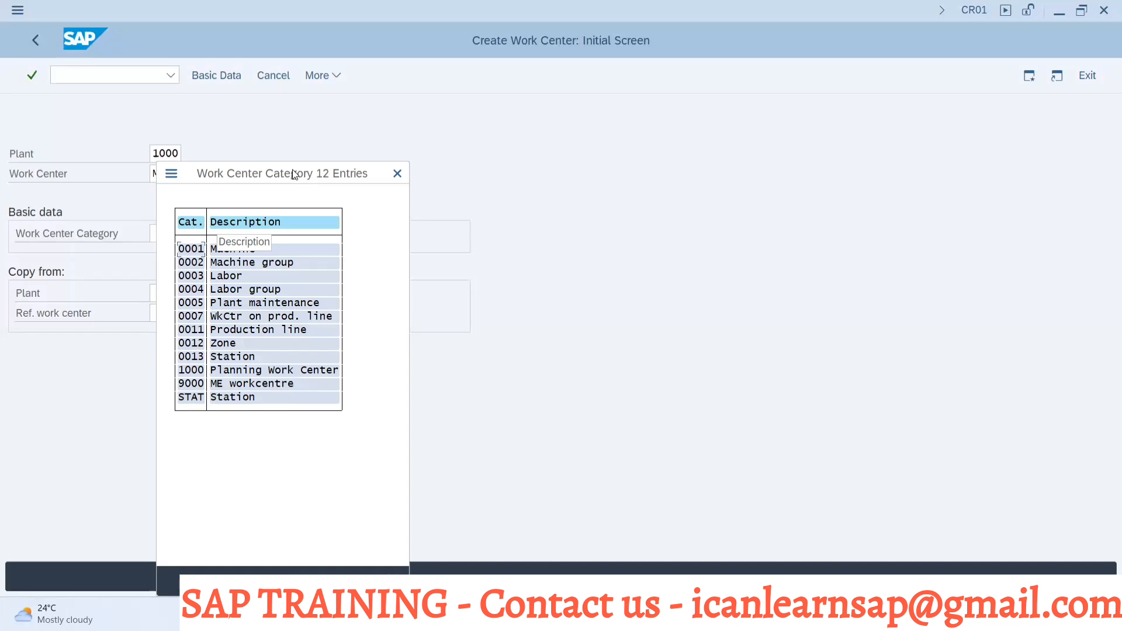
pyautogui.moveTo(294, 175); pyautogui.dragTo(458, 168)
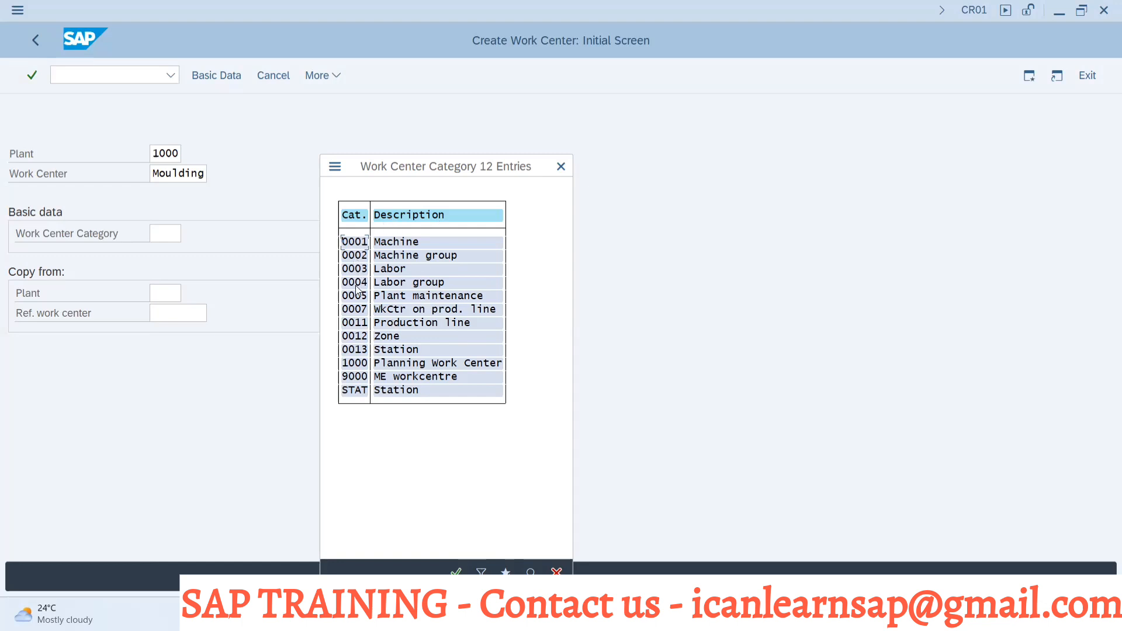
pyautogui.click(561, 166)
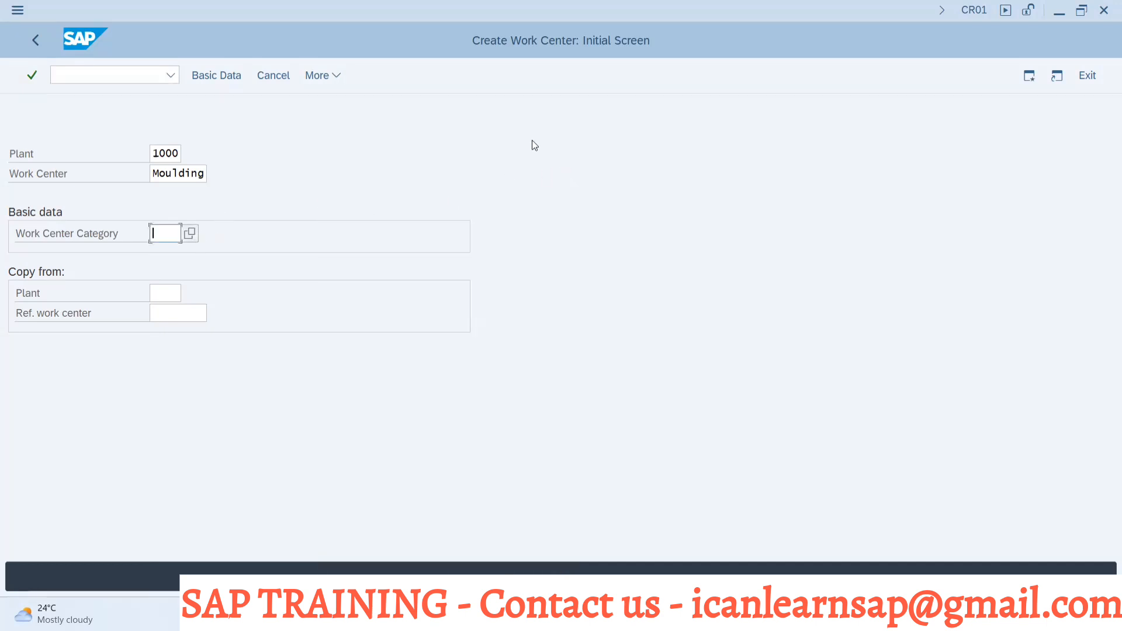
# Step: Open a new SAP session and start the spro transaction in it
pyautogui.click(1030, 75)
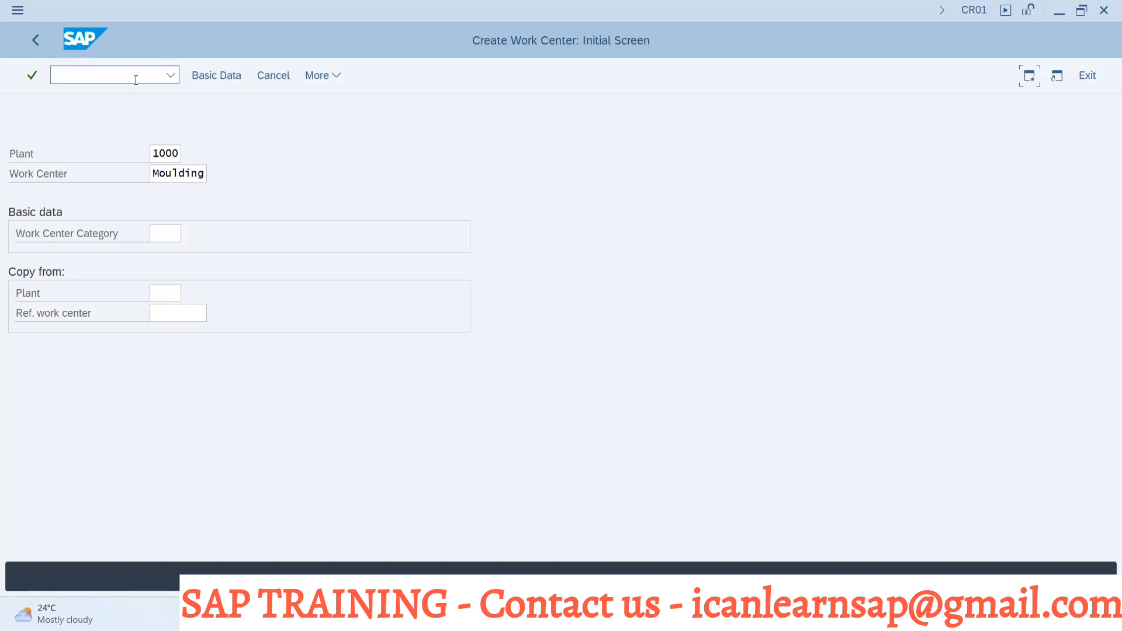
pyautogui.click(1029, 76)
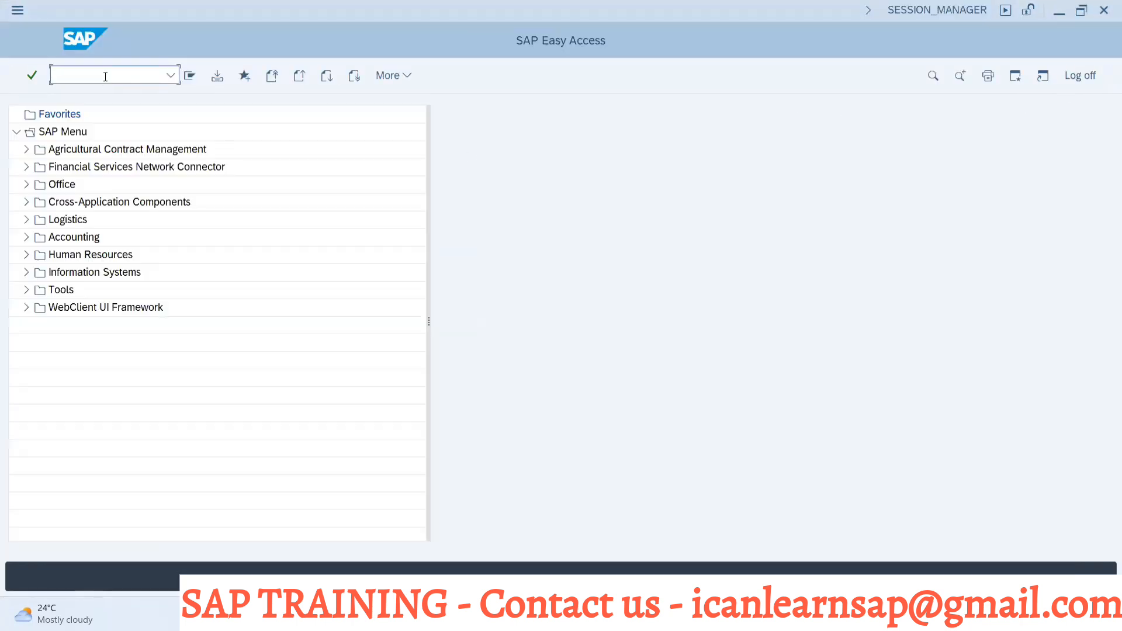
pyautogui.write('spro')
pyautogui.press('Return')
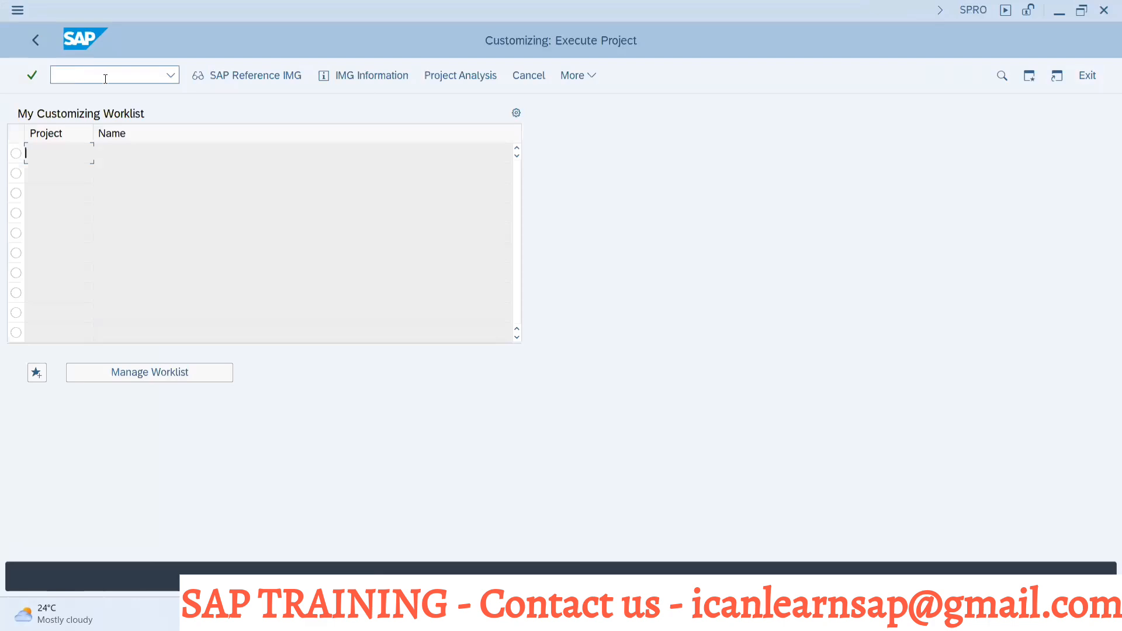
# Step: Open the SAP Reference IMG and the Define work center category activity under Production, Basic Data, Work Center, General Data
pyautogui.click(264, 75)
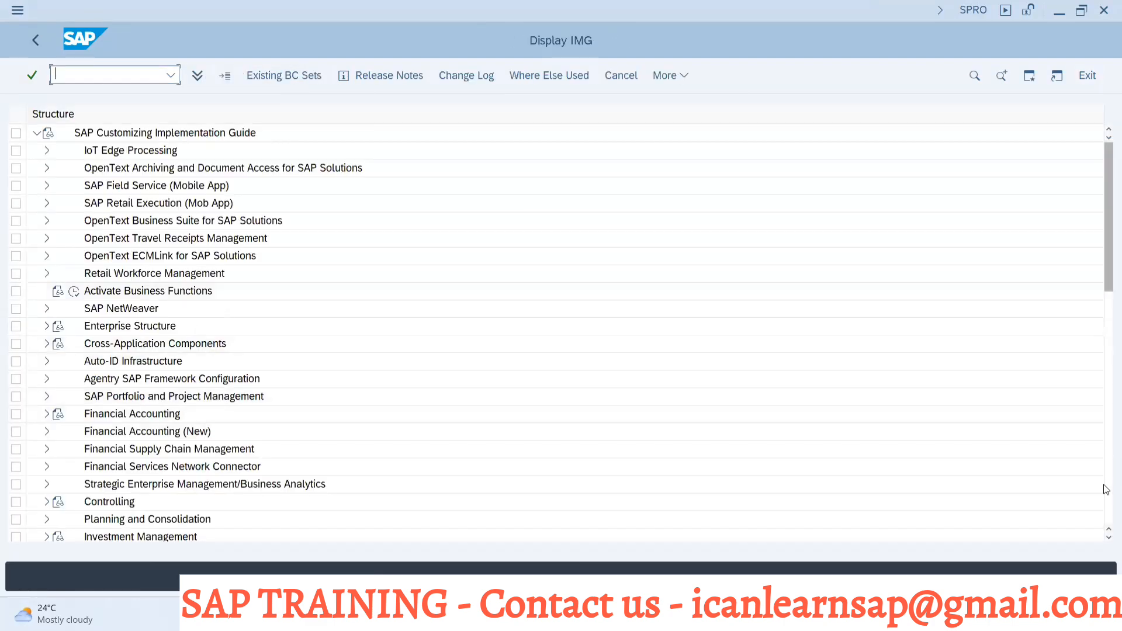
pyautogui.click(1106, 490)
pyautogui.click(1107, 490)
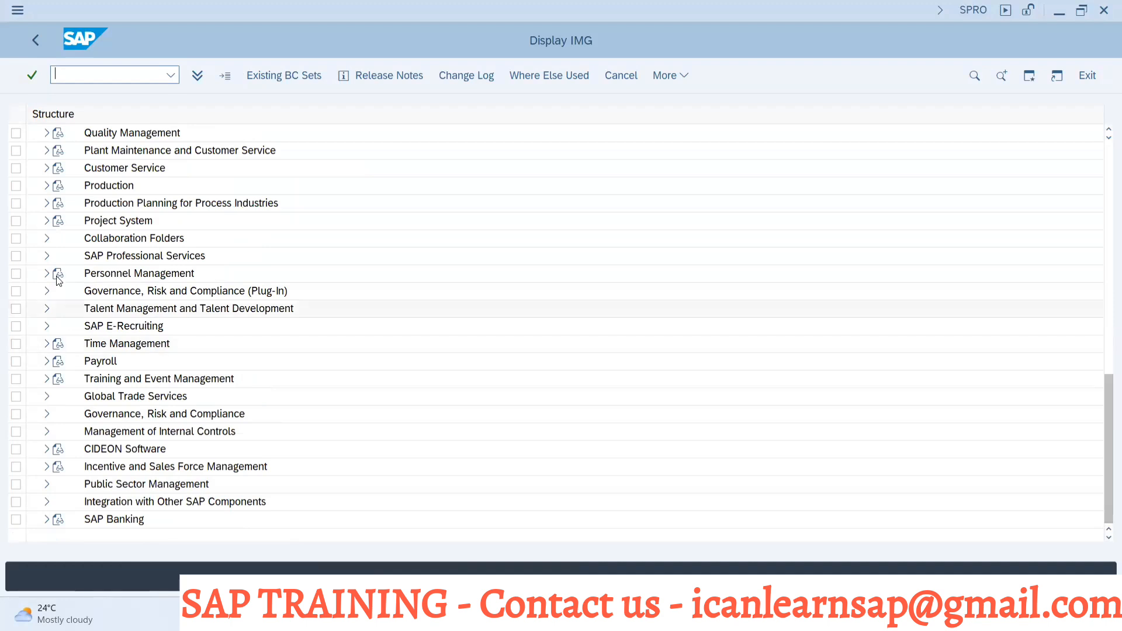
pyautogui.click(46, 187)
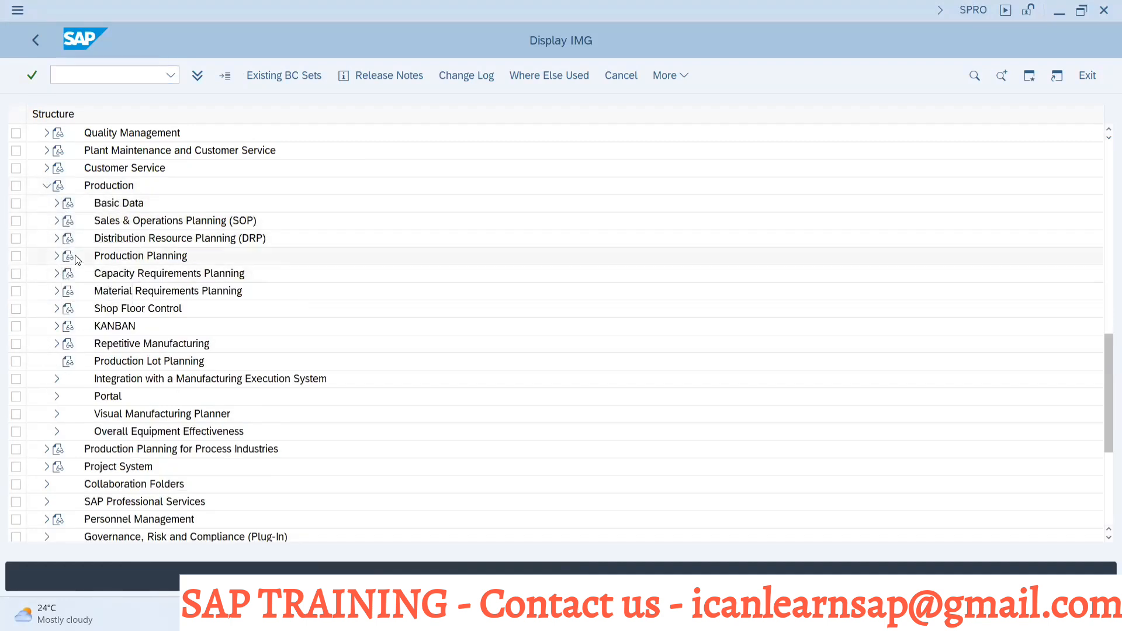
pyautogui.click(57, 202)
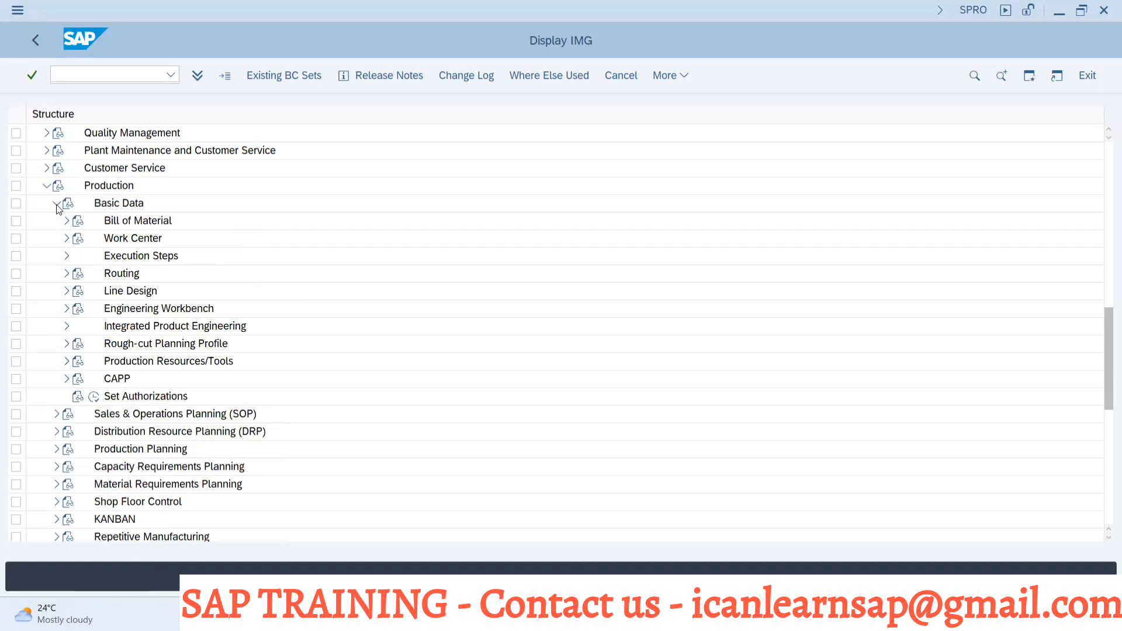
pyautogui.click(66, 239)
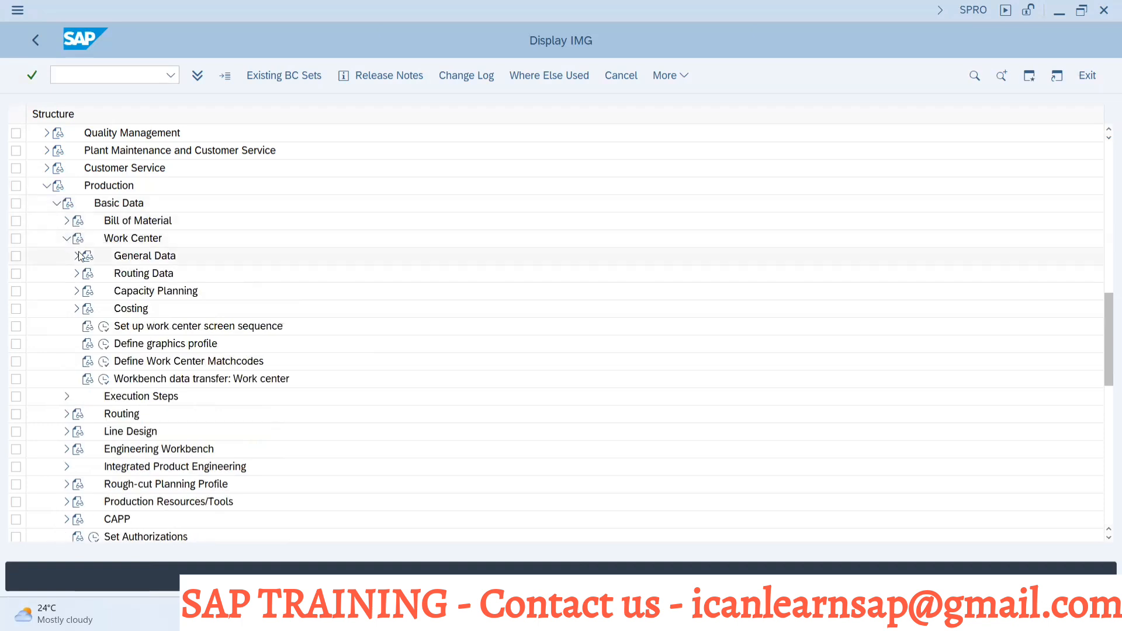
pyautogui.click(78, 256)
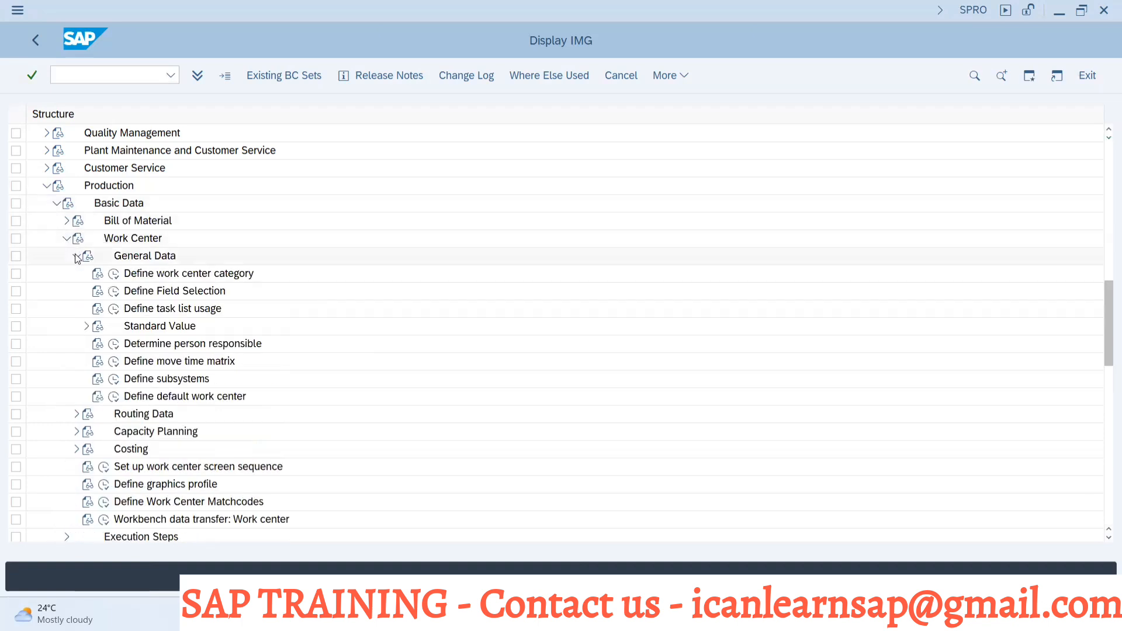
pyautogui.click(115, 275)
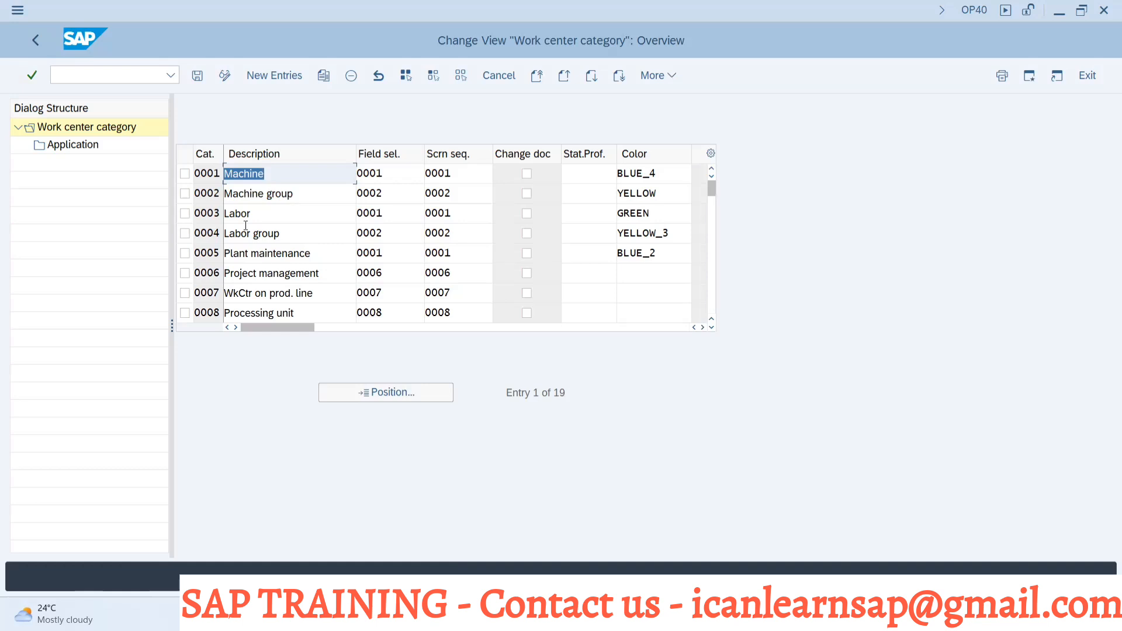
# Step: Examine the applications assigned to work center category 0001 Machine, then return to the category overview
pyautogui.doubleClick(236, 170)
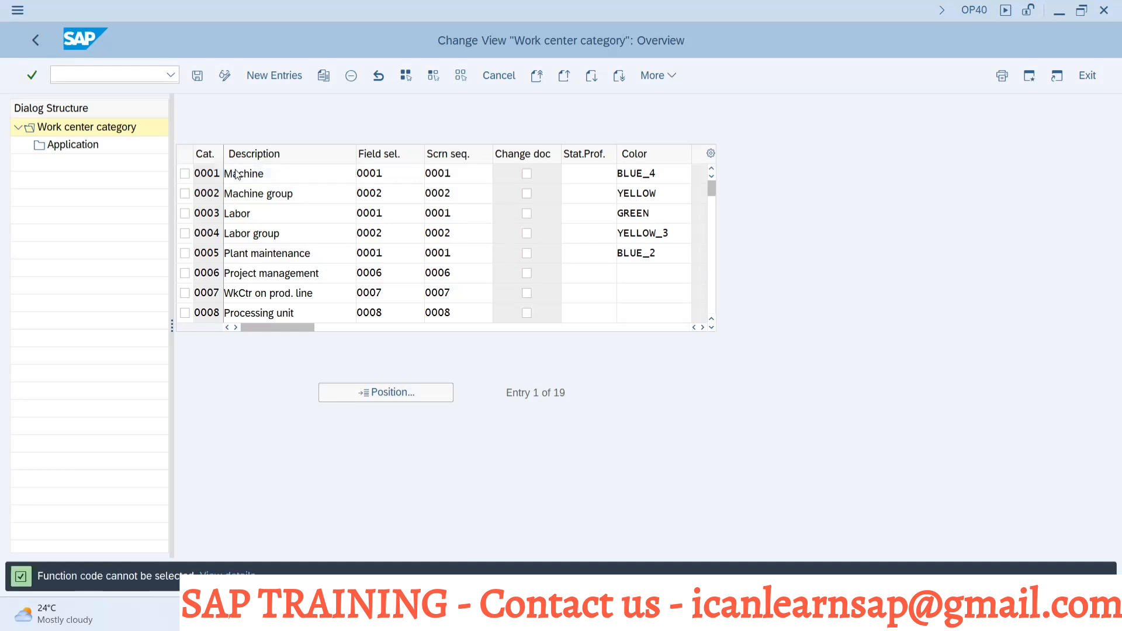
pyautogui.click(185, 175)
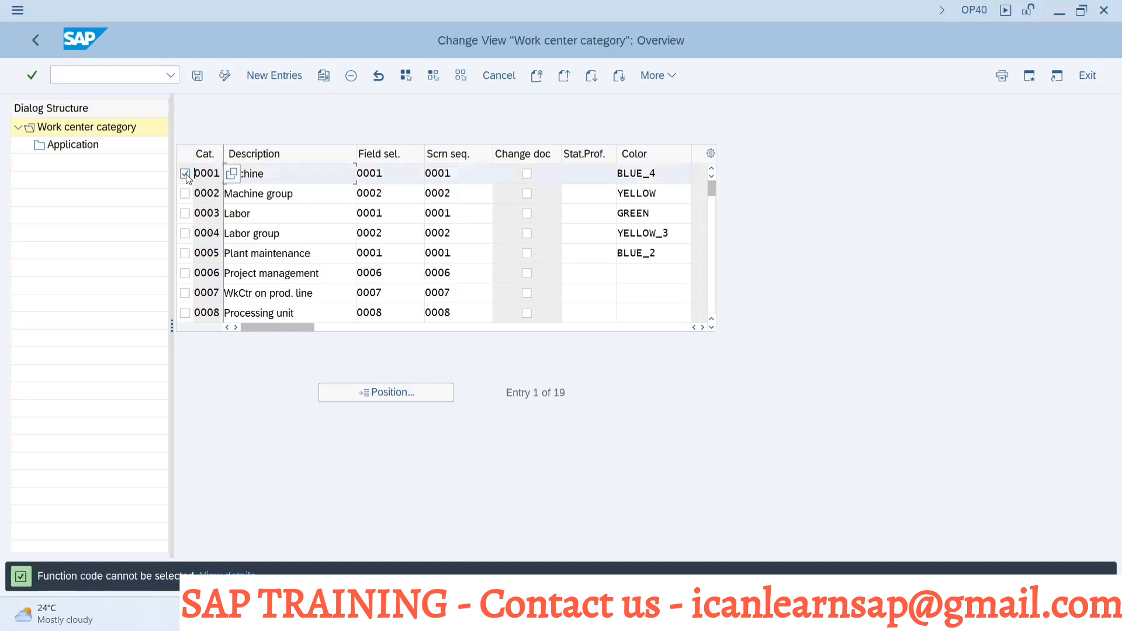
pyautogui.doubleClick(78, 147)
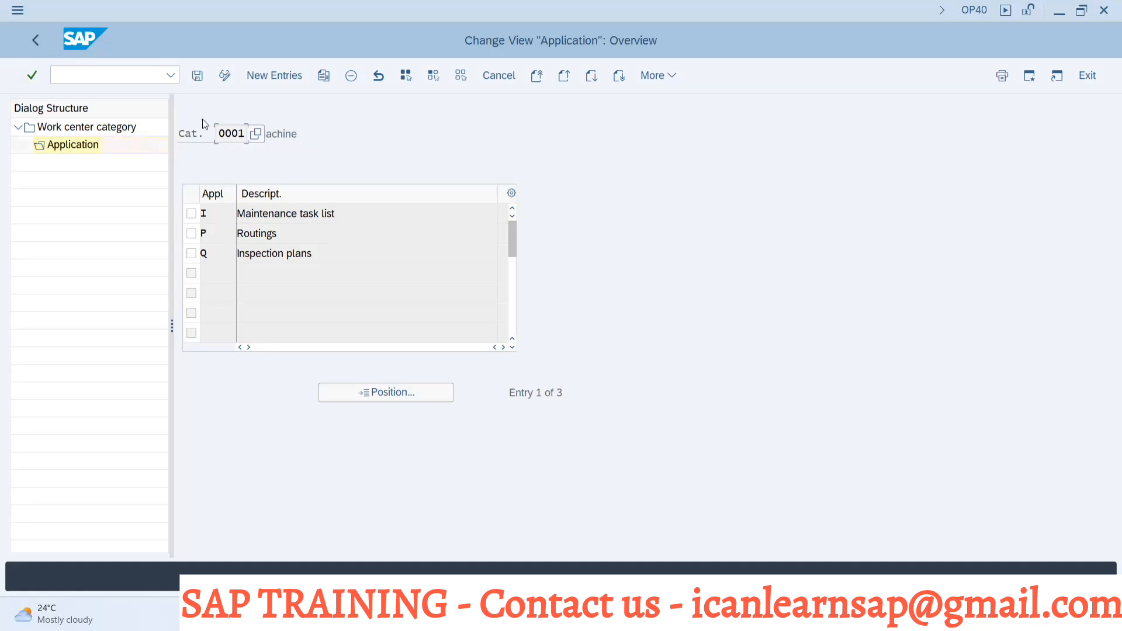
pyautogui.click(38, 42)
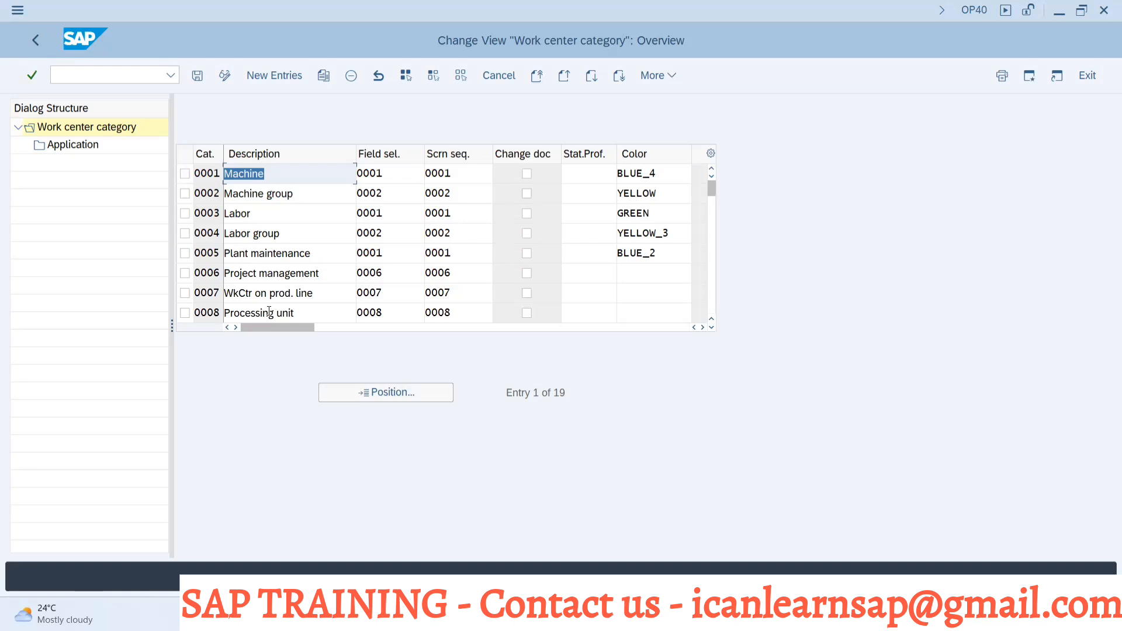
# Step: Examine the applications assigned to work center category 0008 Processing unit, then return to the category overview
pyautogui.click(185, 313)
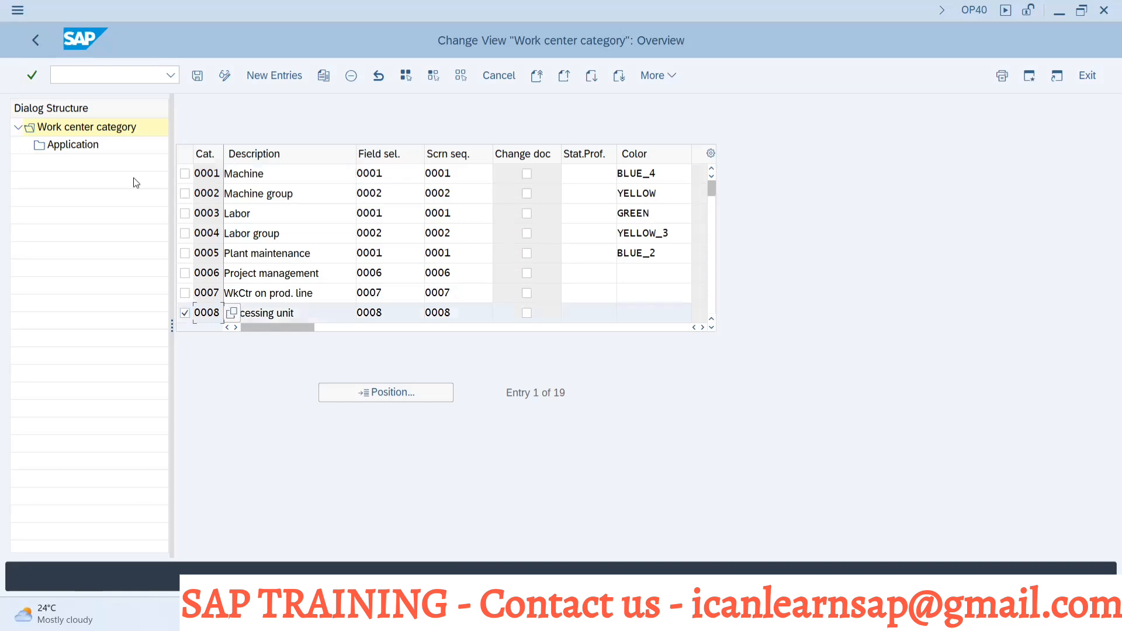
pyautogui.doubleClick(73, 145)
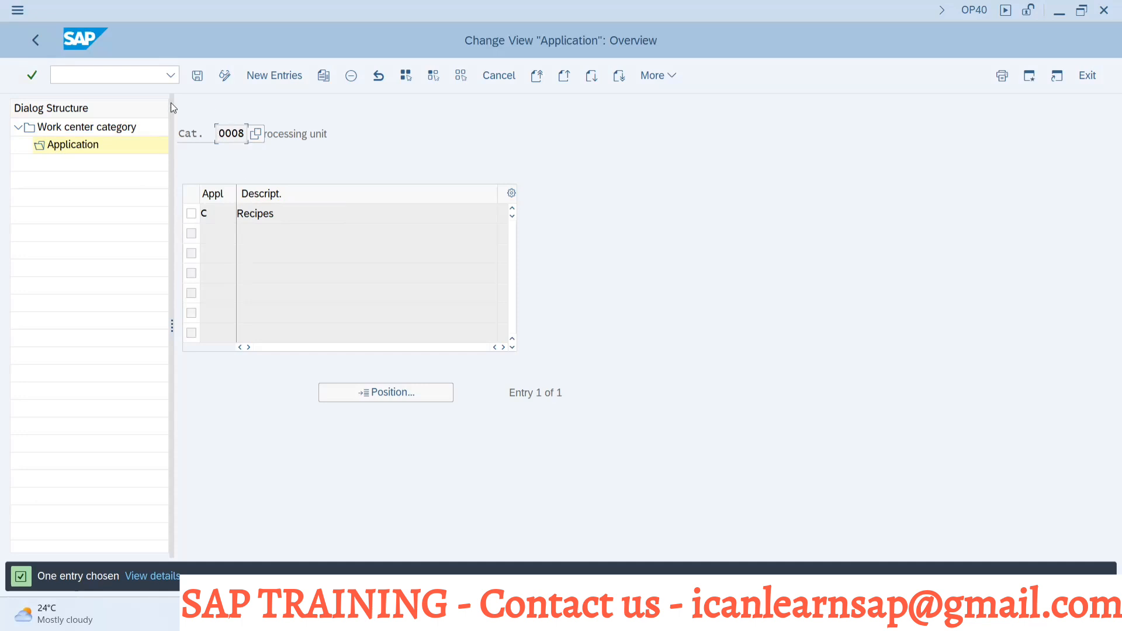
pyautogui.click(30, 43)
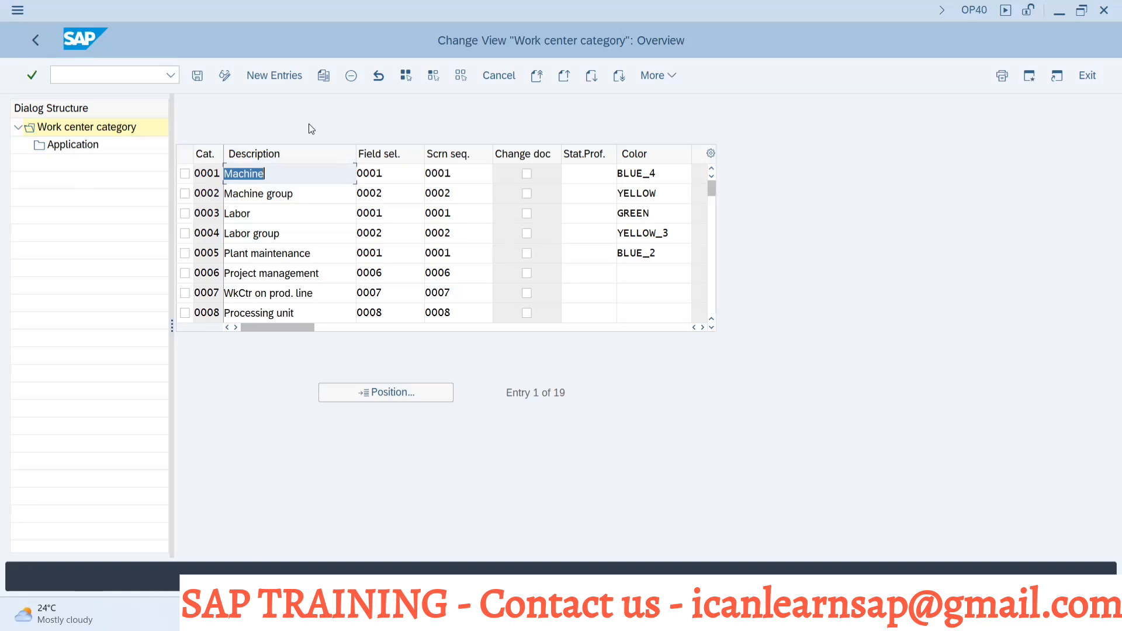
# Step: Return to the Create Work Center session and choose work center category 0001 Machine
pyautogui.hotkey('alt', 'Tab')
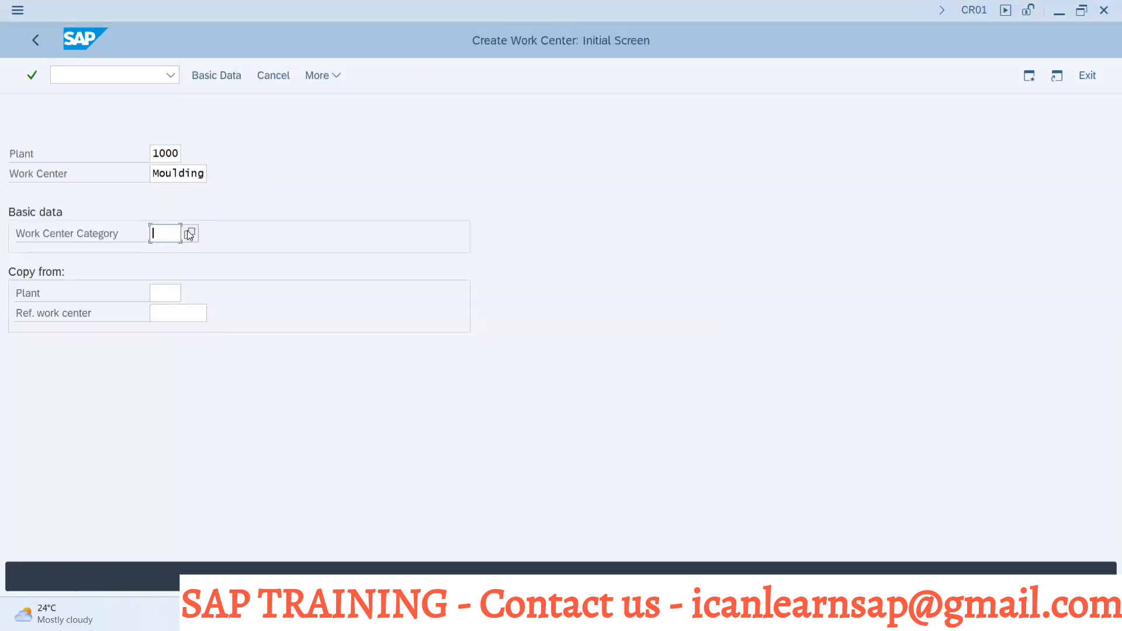
pyautogui.click(188, 234)
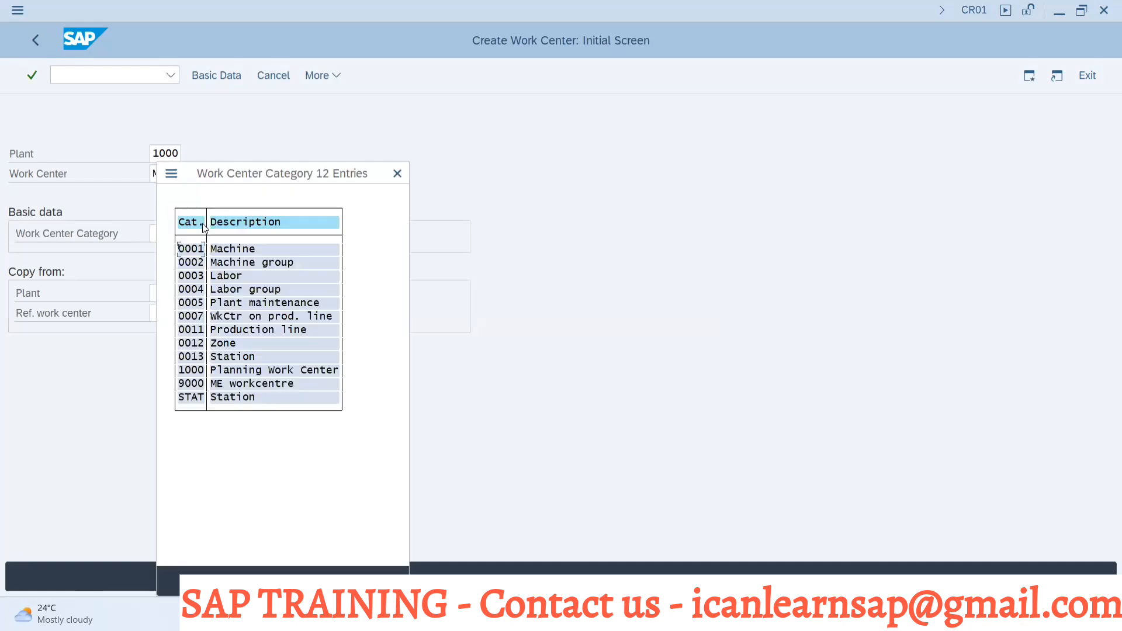
pyautogui.doubleClick(187, 248)
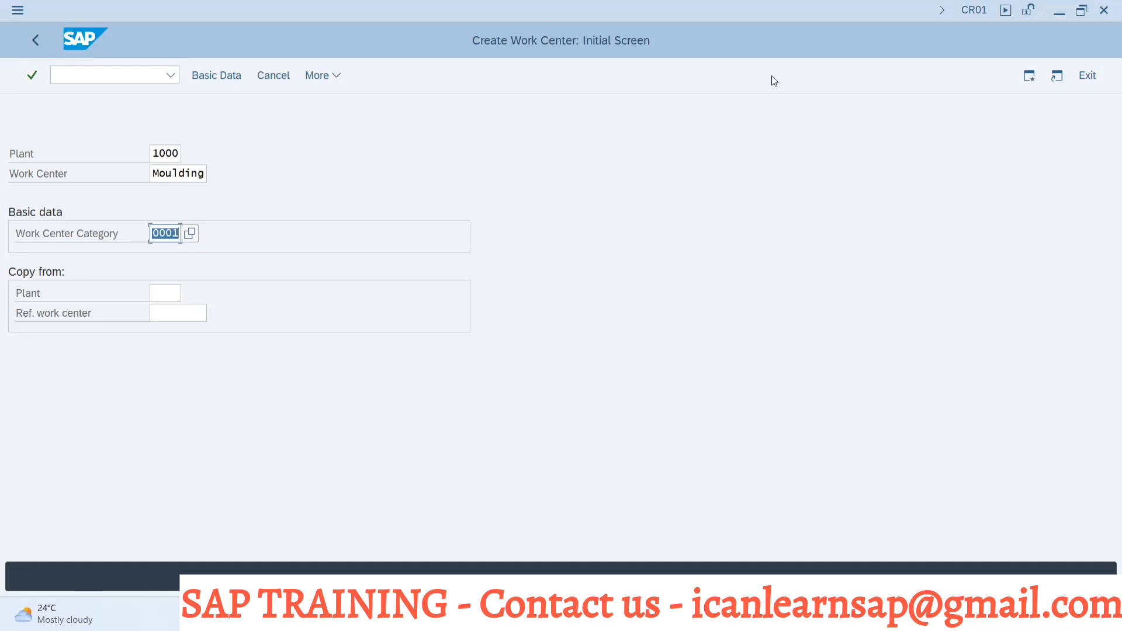
# Step: Open a new SAP session, view the initial screen of transaction cs01, and exit it
pyautogui.click(1028, 76)
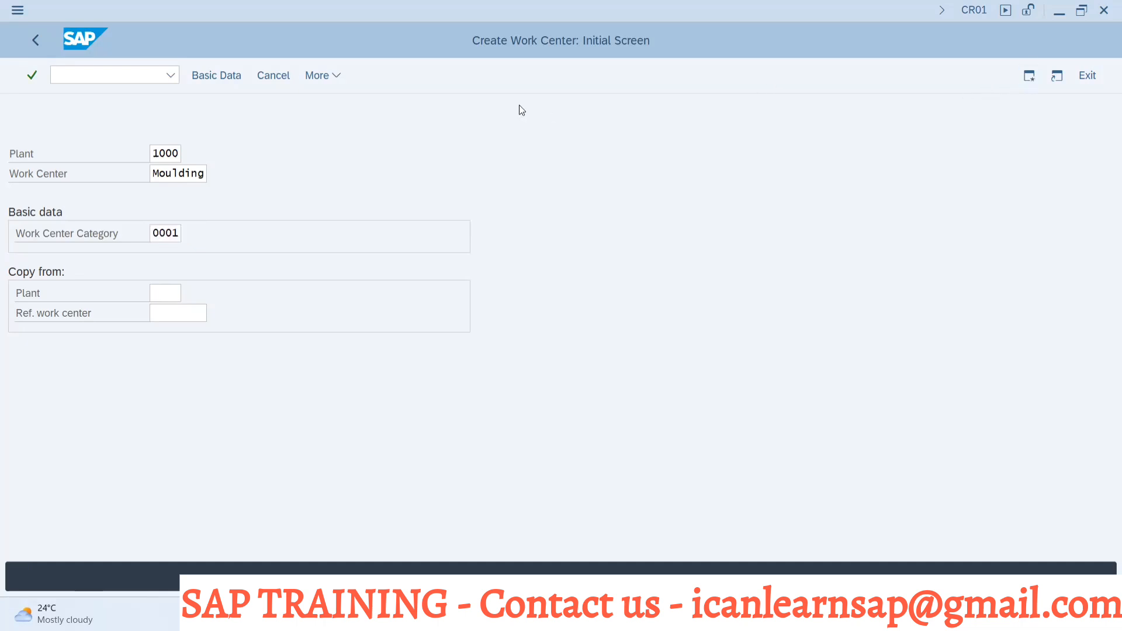
pyautogui.write('c')
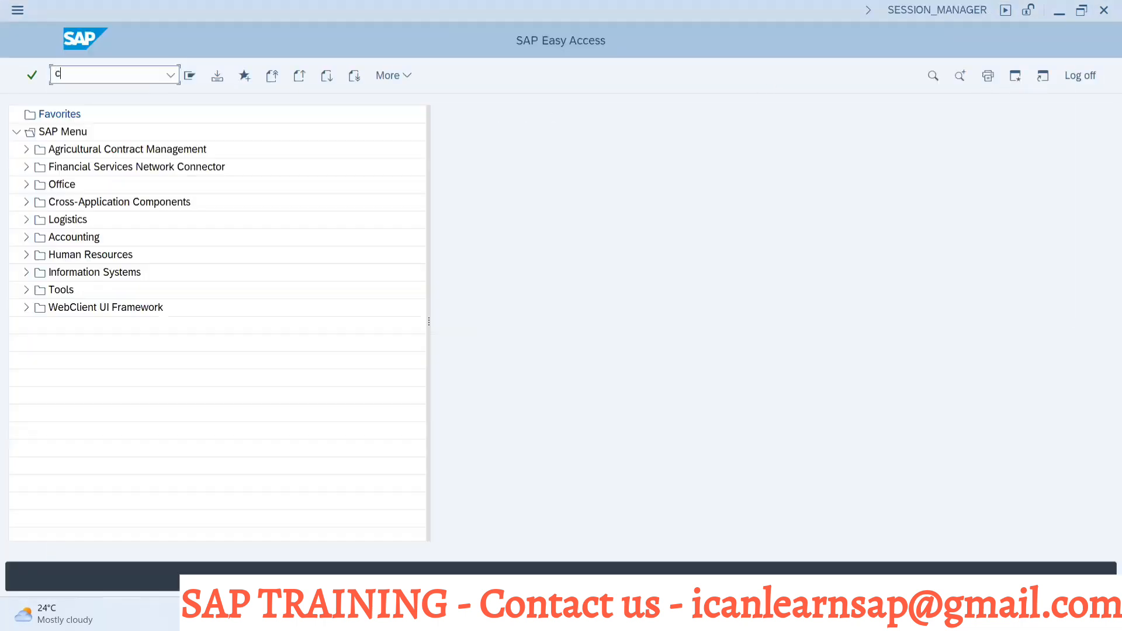
pyautogui.write('s01')
pyautogui.press('Return')
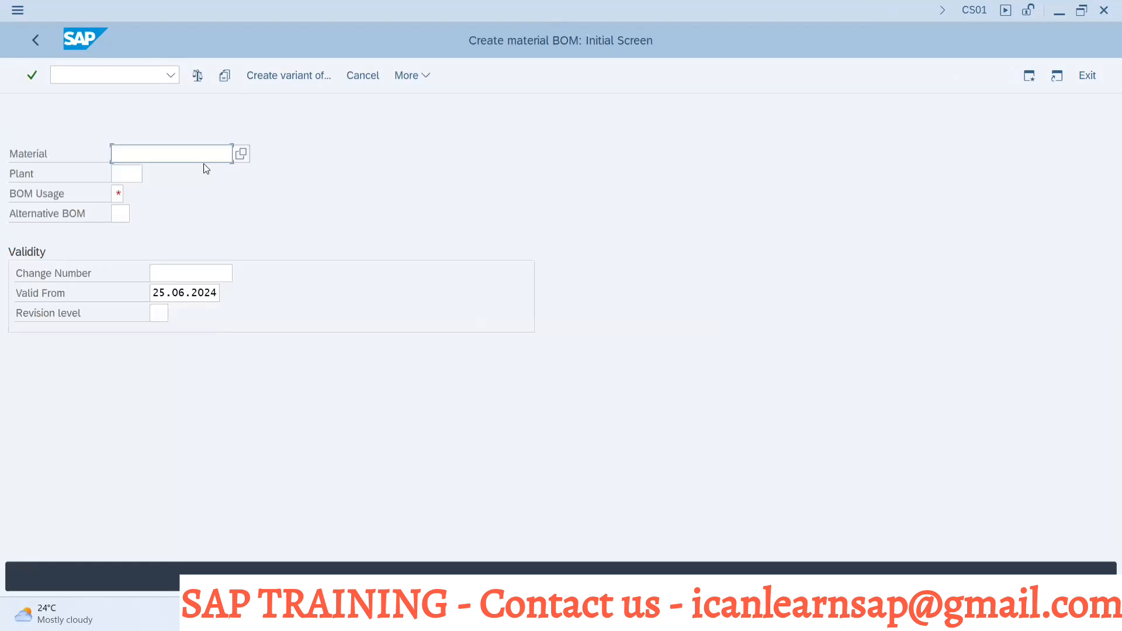
pyautogui.click(136, 173)
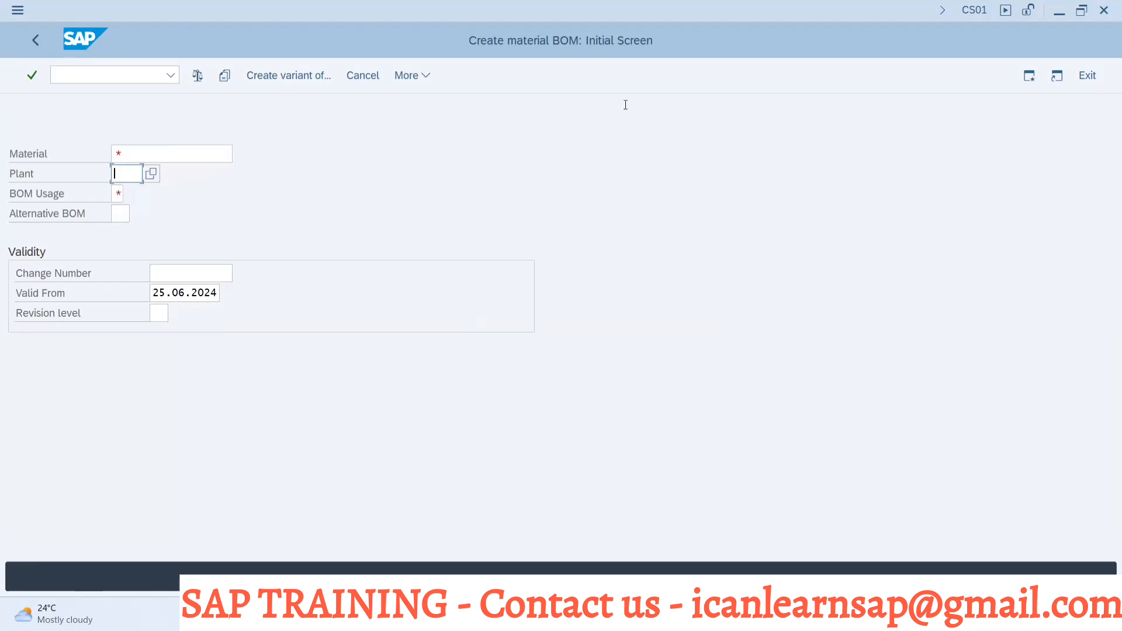
pyautogui.click(1086, 75)
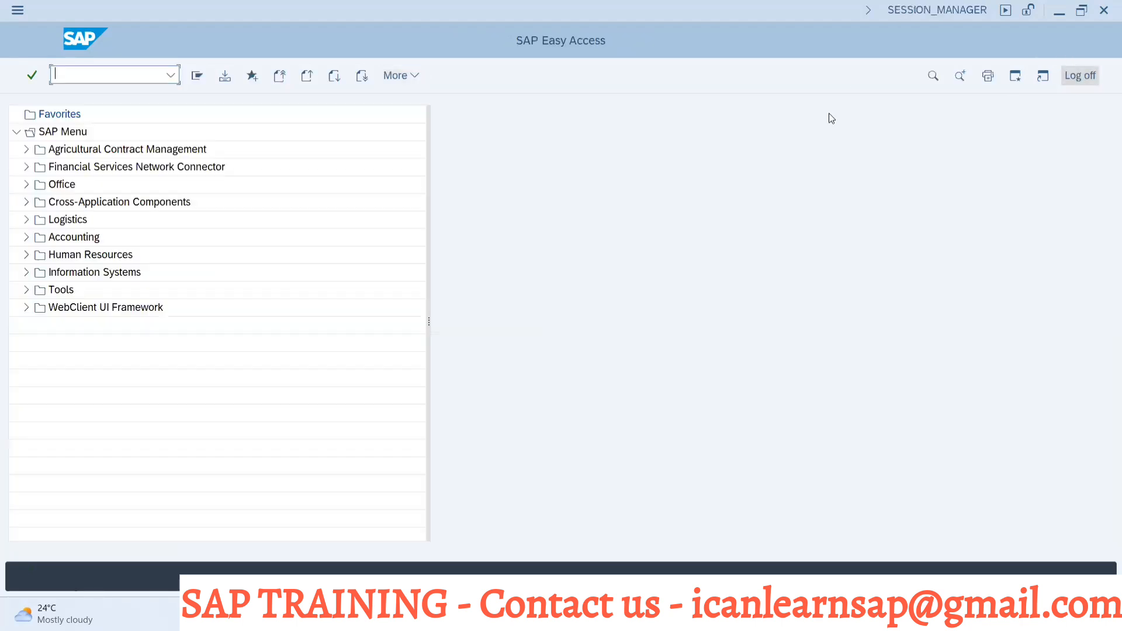
# Step: Return to the Create Work Center session, replace the work center name with PLS-MOLD, and continue to its basic data
pyautogui.hotkey('alt', 'Tab')
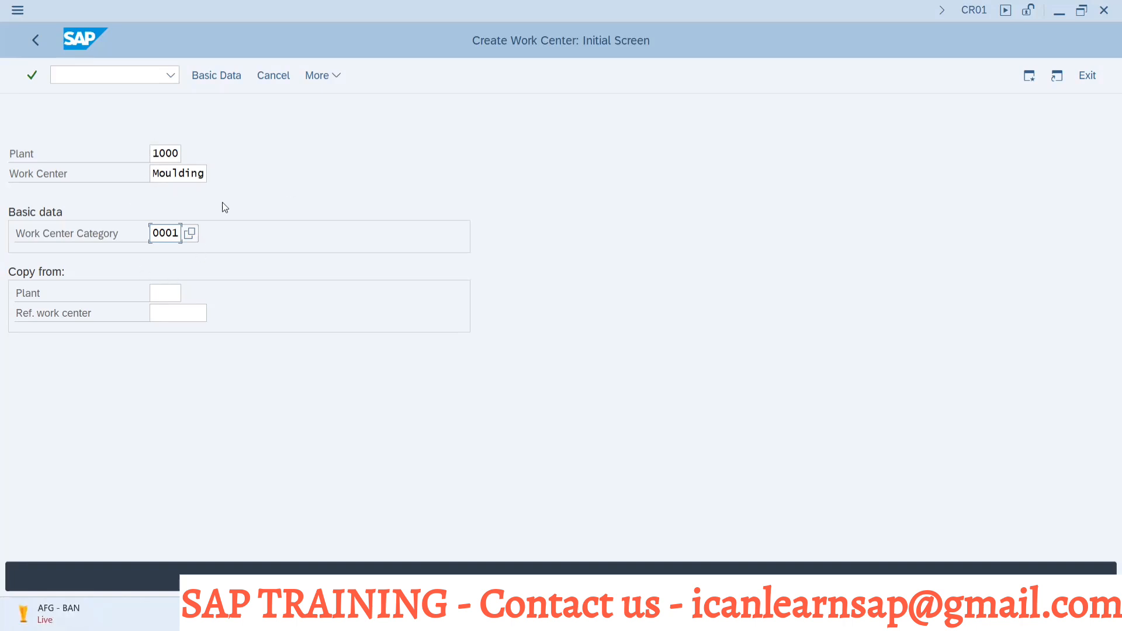
pyautogui.press('Return')
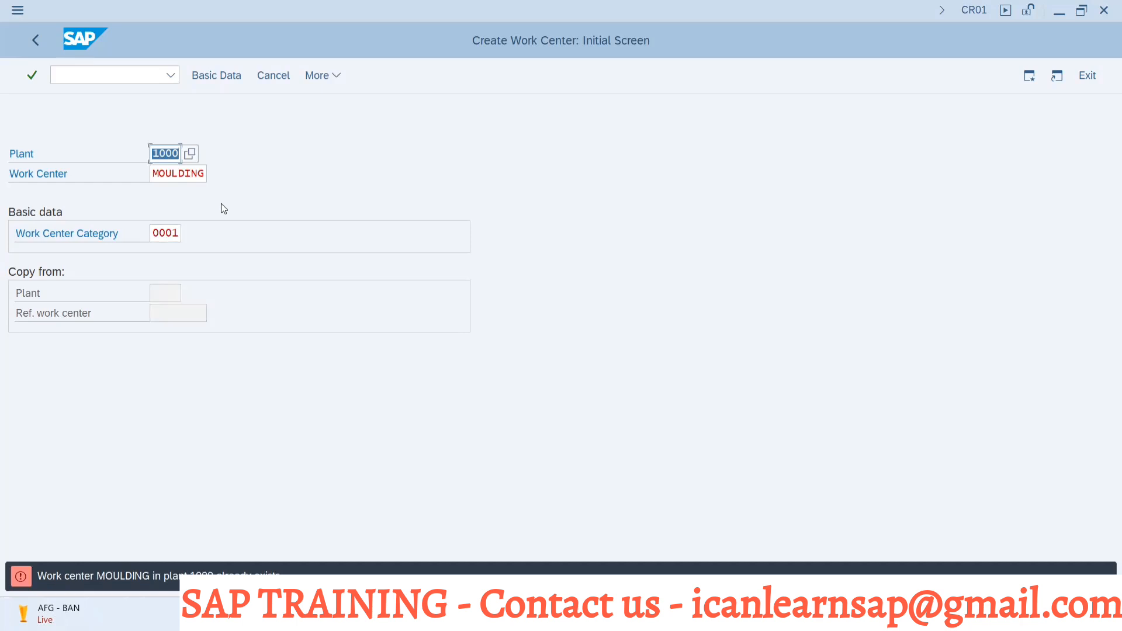
pyautogui.click(204, 173)
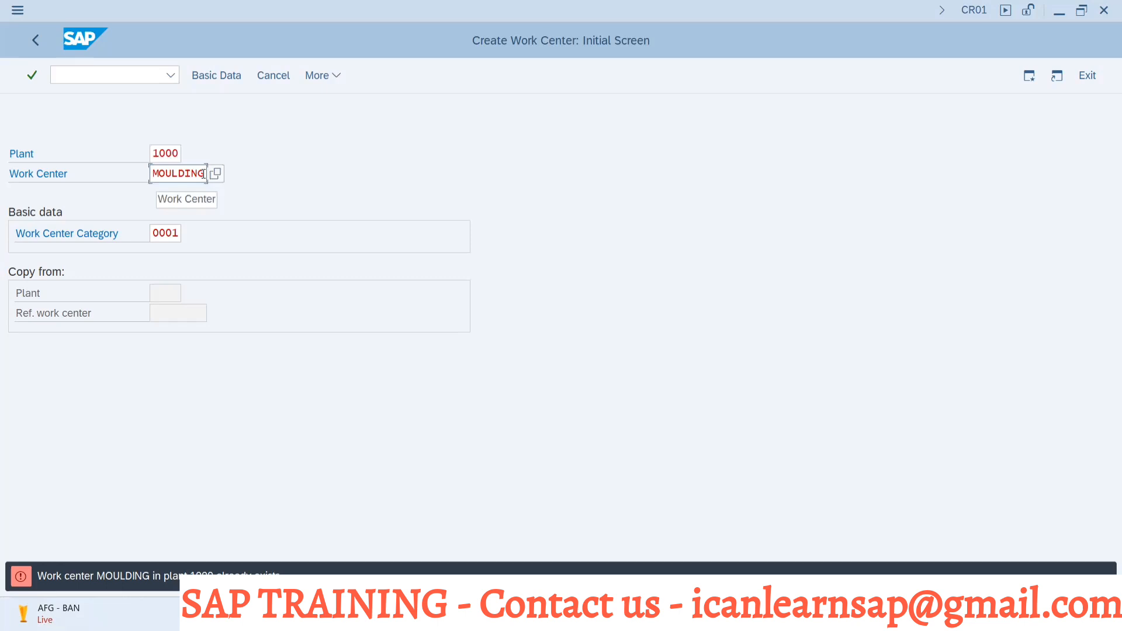
pyautogui.press('BackSpace')
pyautogui.press('BackSpace')
pyautogui.press('BackSpace')
pyautogui.press('BackSpace')
pyautogui.press('BackSpace')
pyautogui.press('BackSpace')
pyautogui.press('BackSpace')
pyautogui.press('BackSpace')
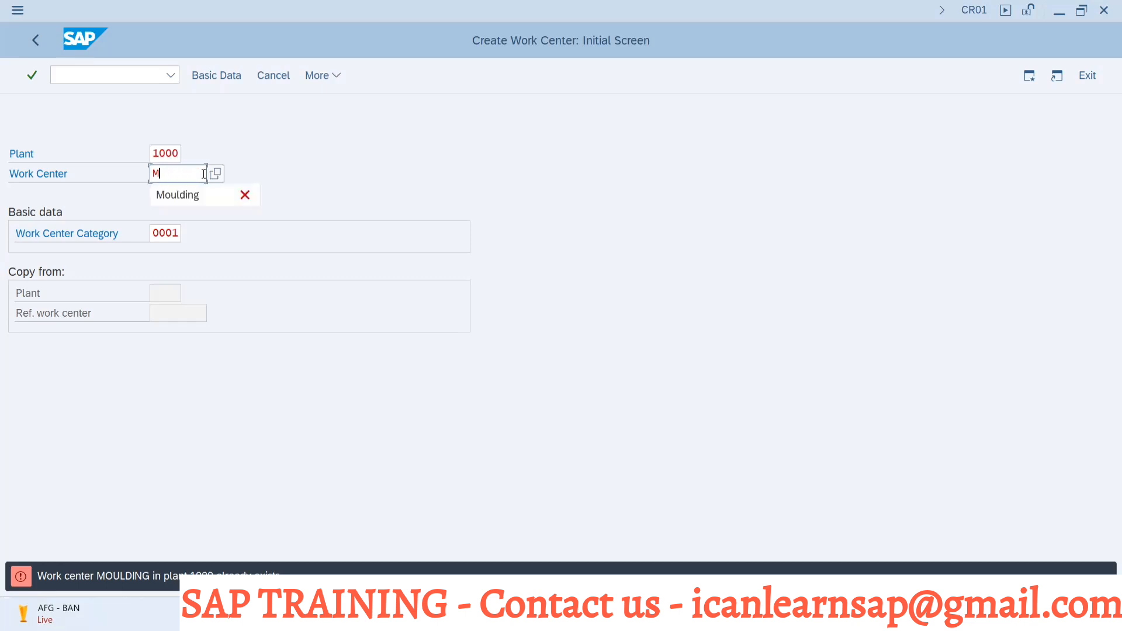
pyautogui.write('PL')
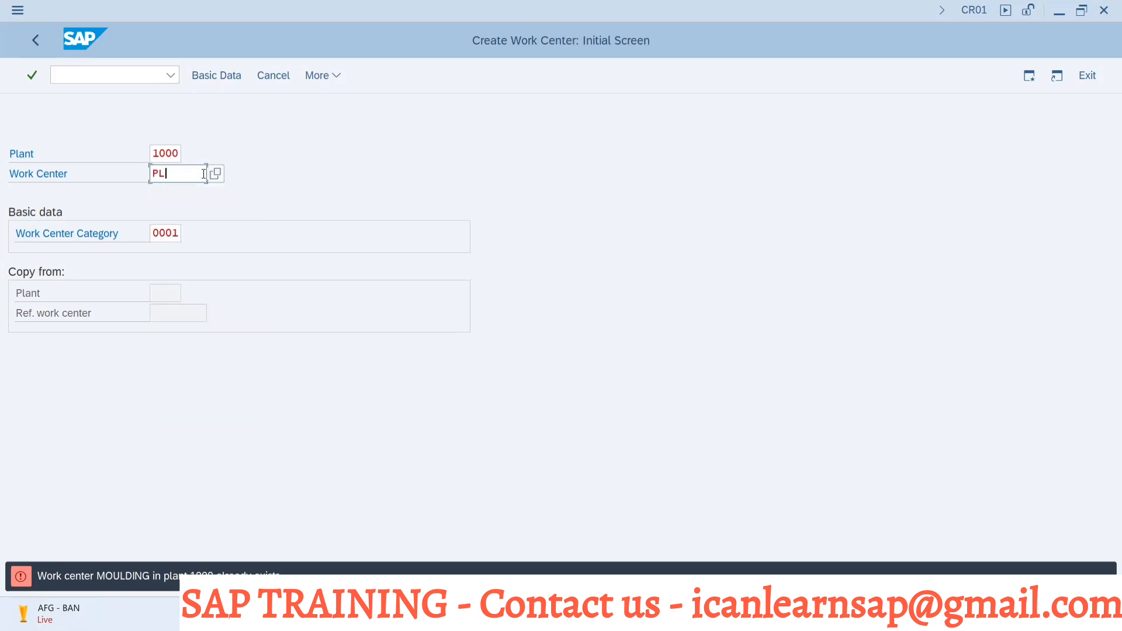
pyautogui.write('-MOLD')
pyautogui.click(164, 172)
pyautogui.write('S')
pyautogui.press('Return')
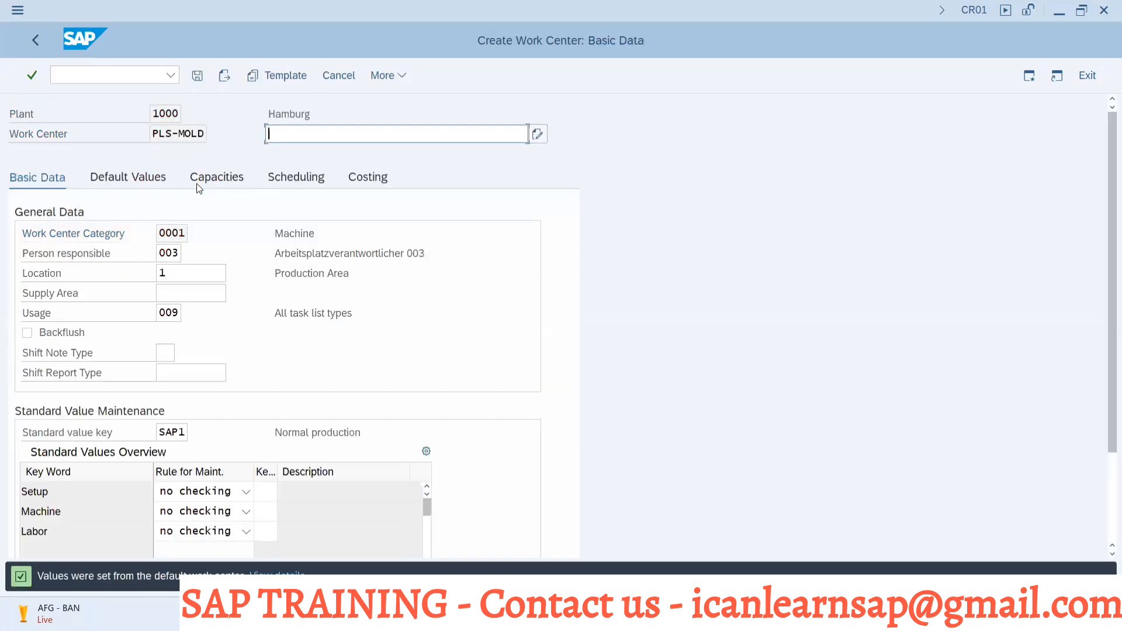
# Step: Switch to the Excel operations list and replace the work center name in B6 with PLS-MOLD
pyautogui.hotkey('alt', 'Tab')
pyautogui.hotkey('alt', 'Tab')
pyautogui.hotkey('alt', 'Tab')
pyautogui.hotkey('alt', 'Tab')
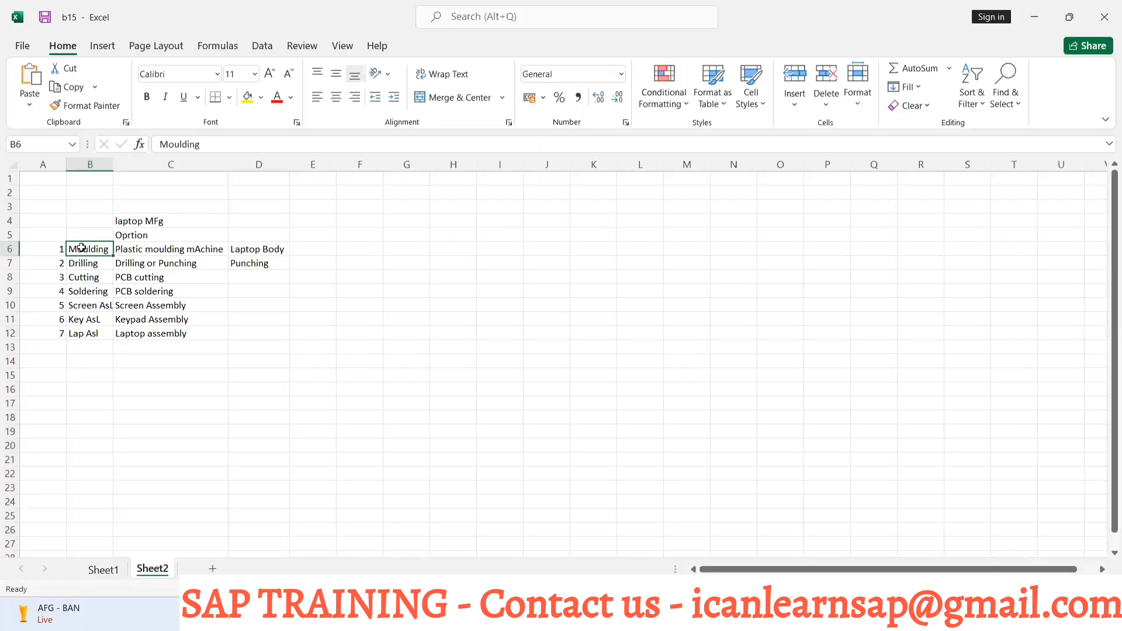
pyautogui.write('PLS-MO')
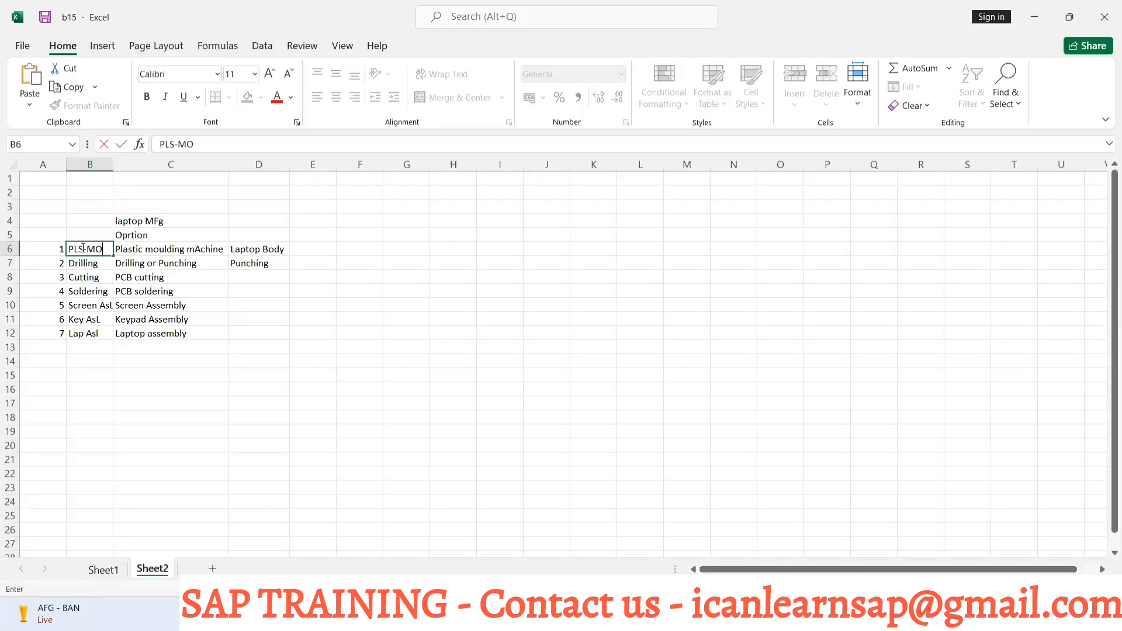
pyautogui.write('LD')
pyautogui.click(83, 277)
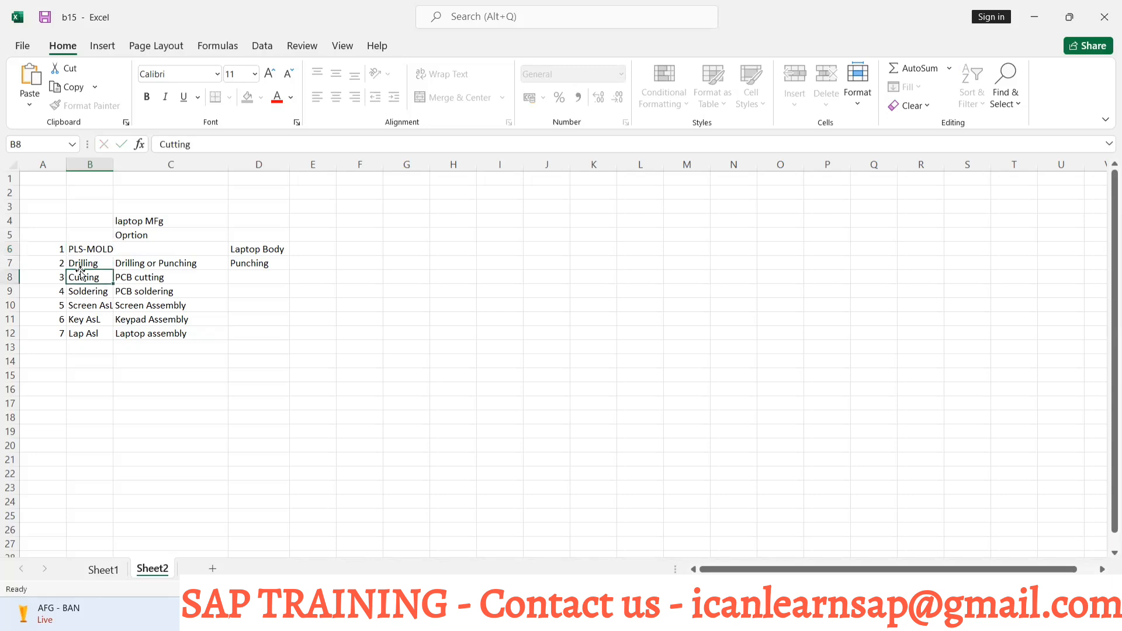
# Step: Return to SAP and enter Plastic Moulding Machine as the description of work center PLS-MOLD
pyautogui.click(97, 242)
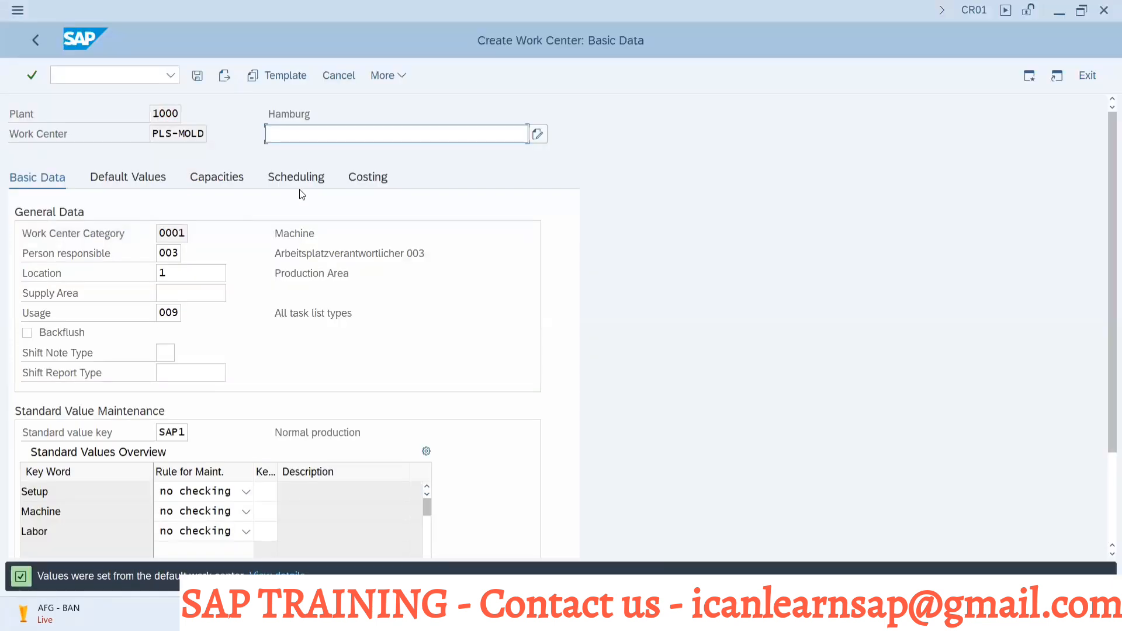
pyautogui.write('Plastick')
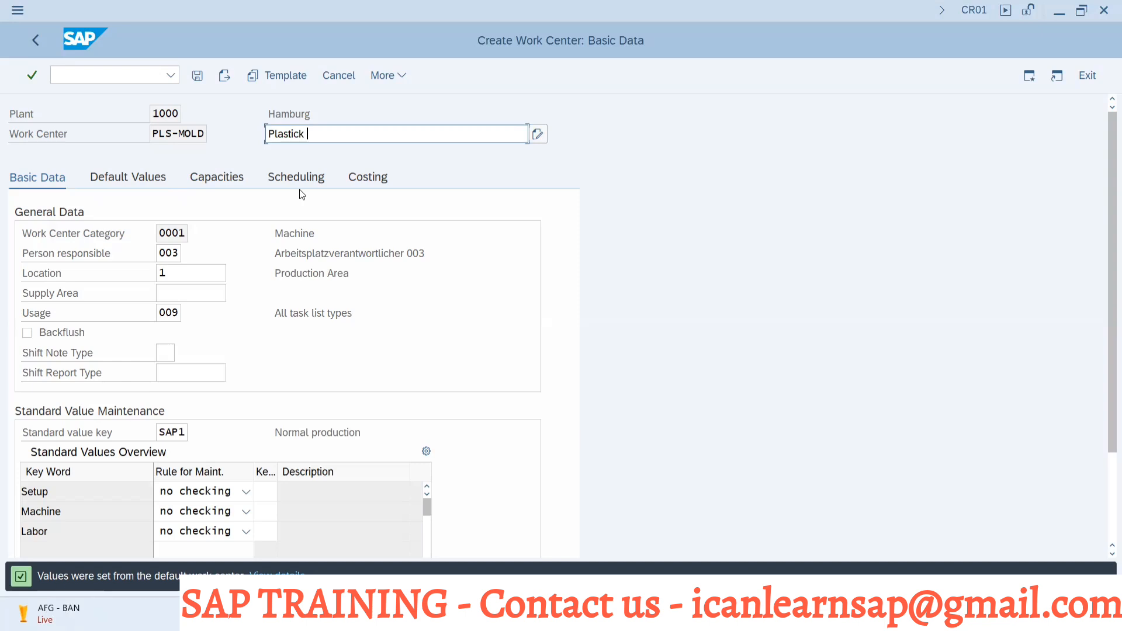
pyautogui.press('BackSpace')
pyautogui.press('BackSpace')
pyautogui.write('Moulding Machine')
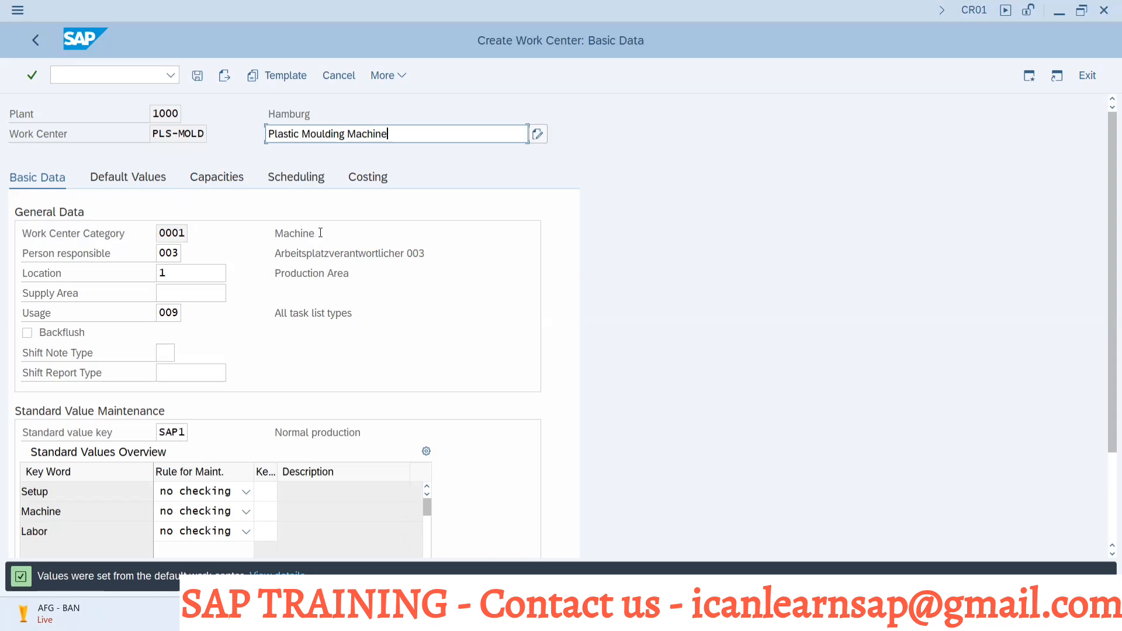
# Step: From the person responsible field, open the Basic Data customizing activity Determine person responsible without specifying a project
pyautogui.click(170, 251)
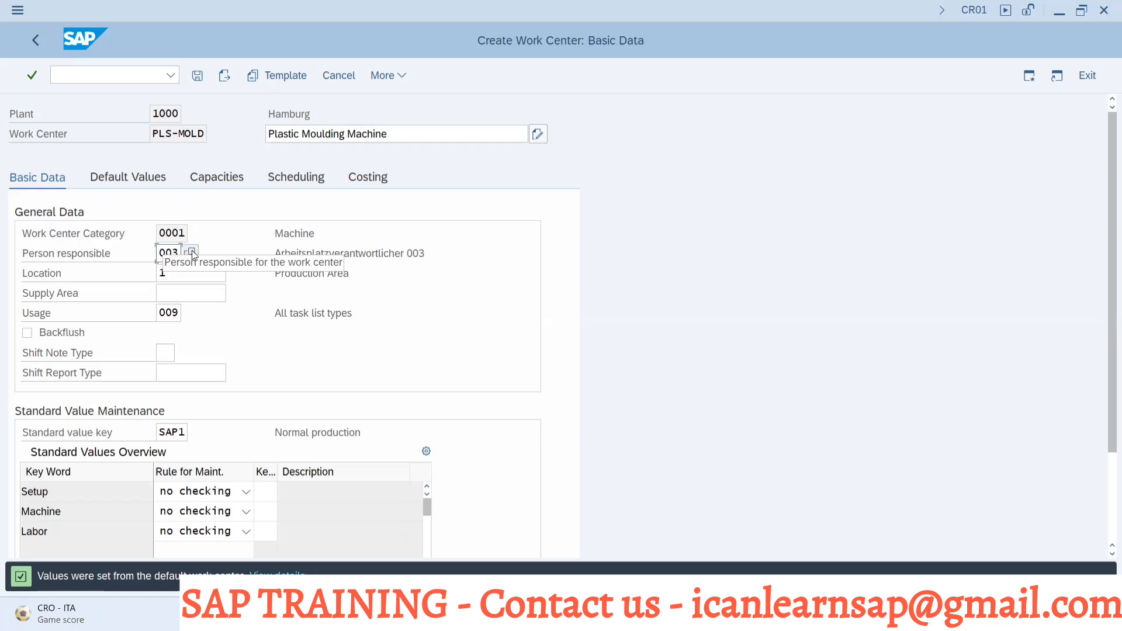
pyautogui.click(192, 252)
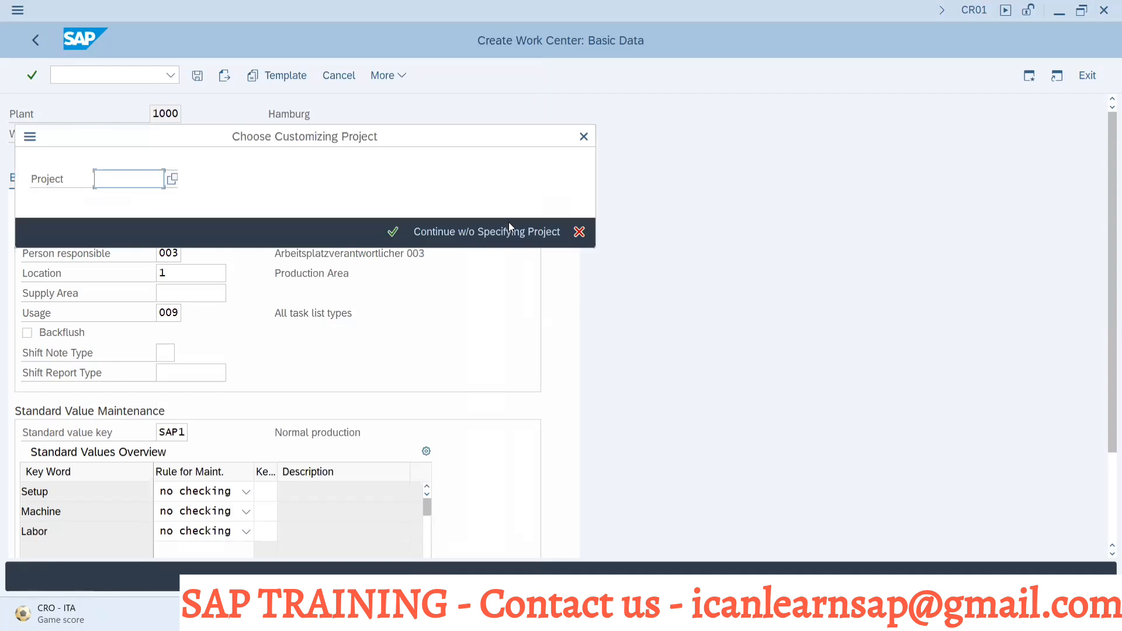
pyautogui.click(498, 234)
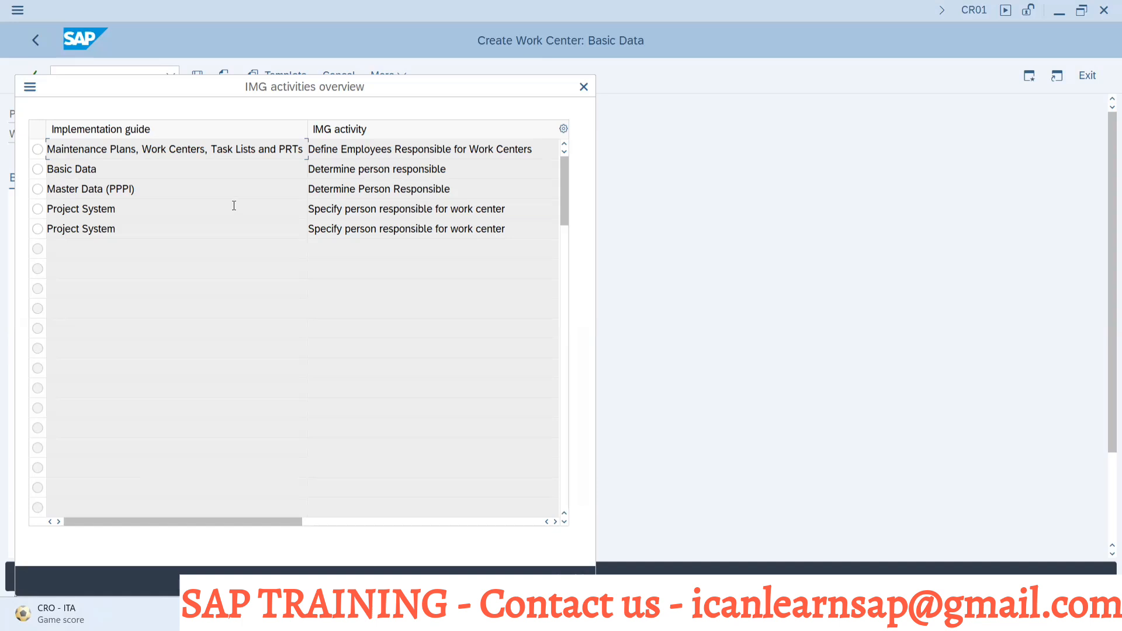
pyautogui.click(37, 169)
pyautogui.click(554, 579)
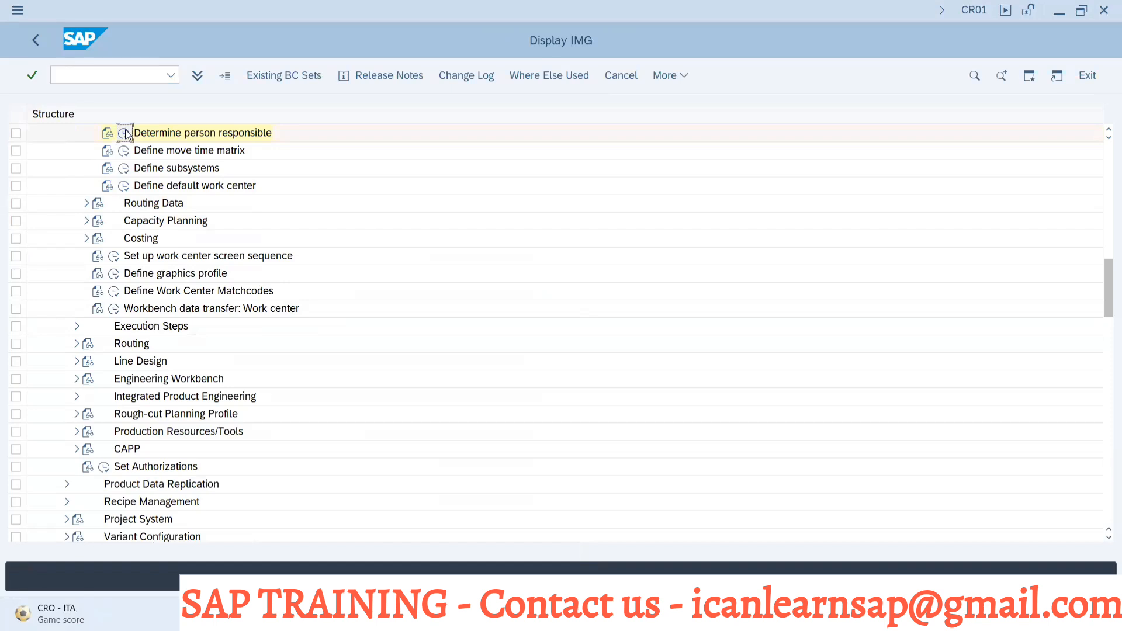
pyautogui.click(126, 132)
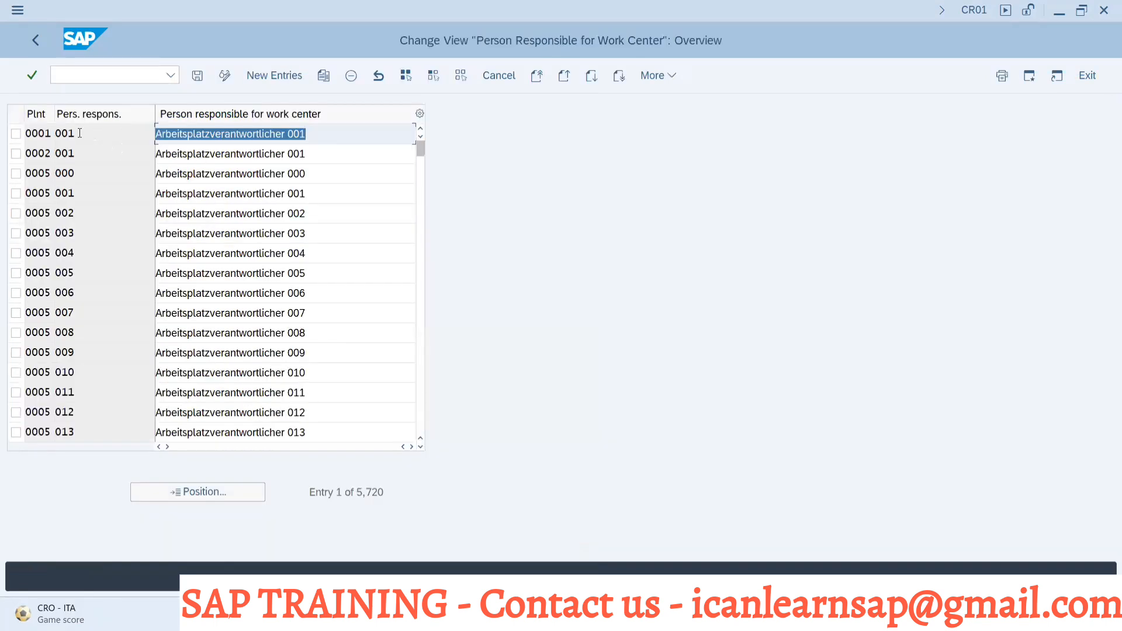
# Step: Add a new person responsible entry for plant 1000 with code 456 and the person's name
pyautogui.click(260, 76)
pyautogui.write('1000')
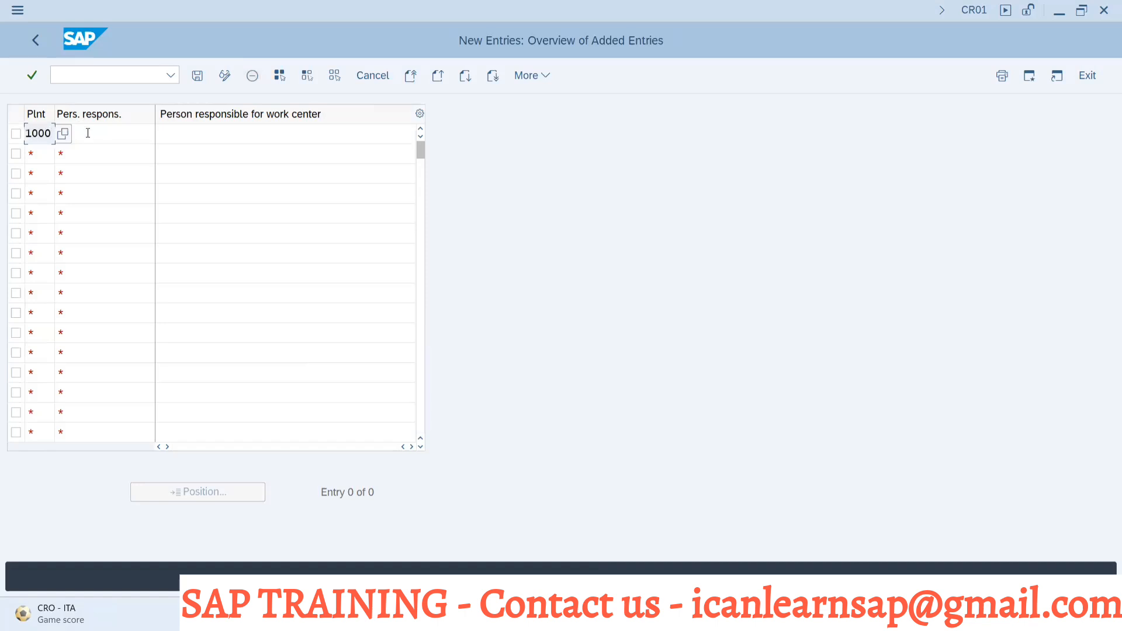
pyautogui.click(89, 133)
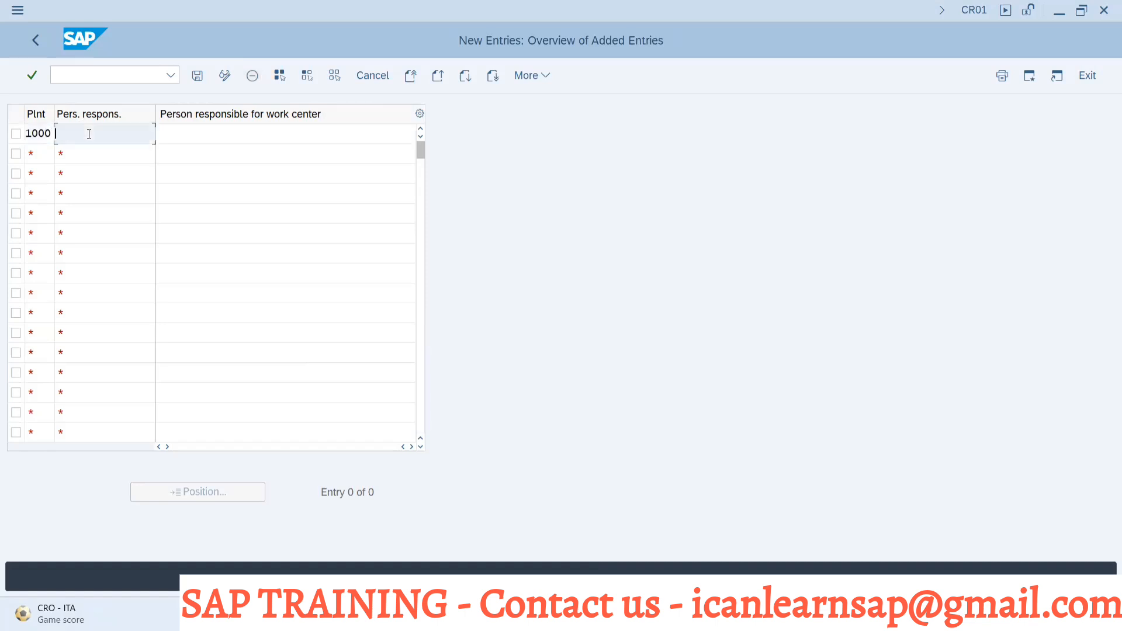
pyautogui.write('456')
pyautogui.click(192, 133)
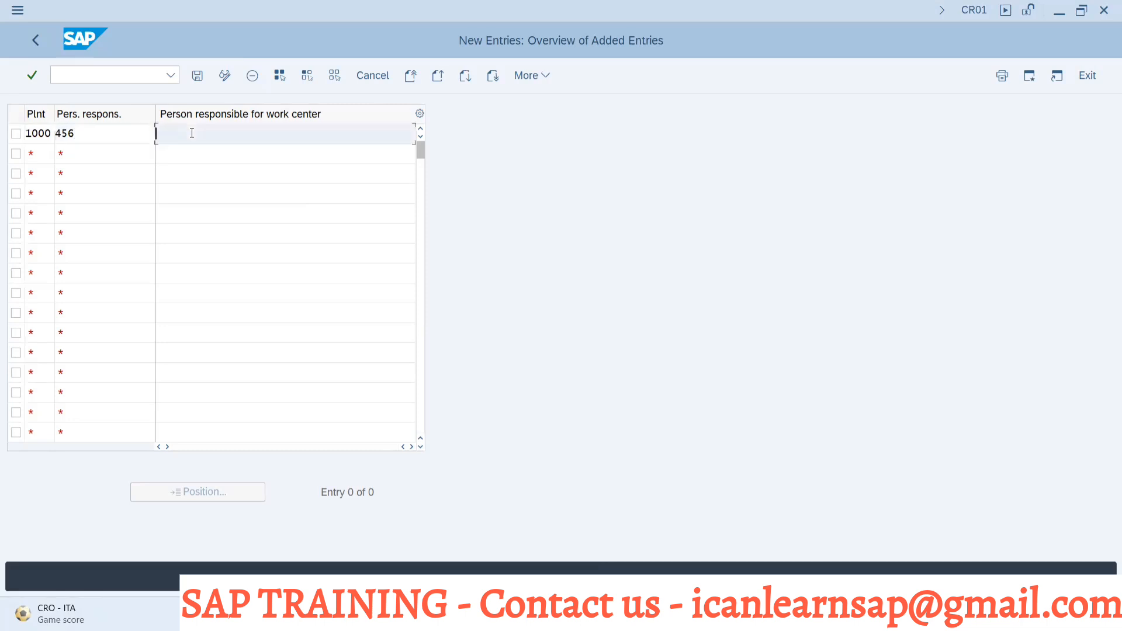
pyautogui.write('Mr YM')
pyautogui.press('BackSpace')
pyautogui.press('BackSpace')
pyautogui.write('YM')
pyautogui.press('BackSpace')
pyautogui.write('M Reddy')
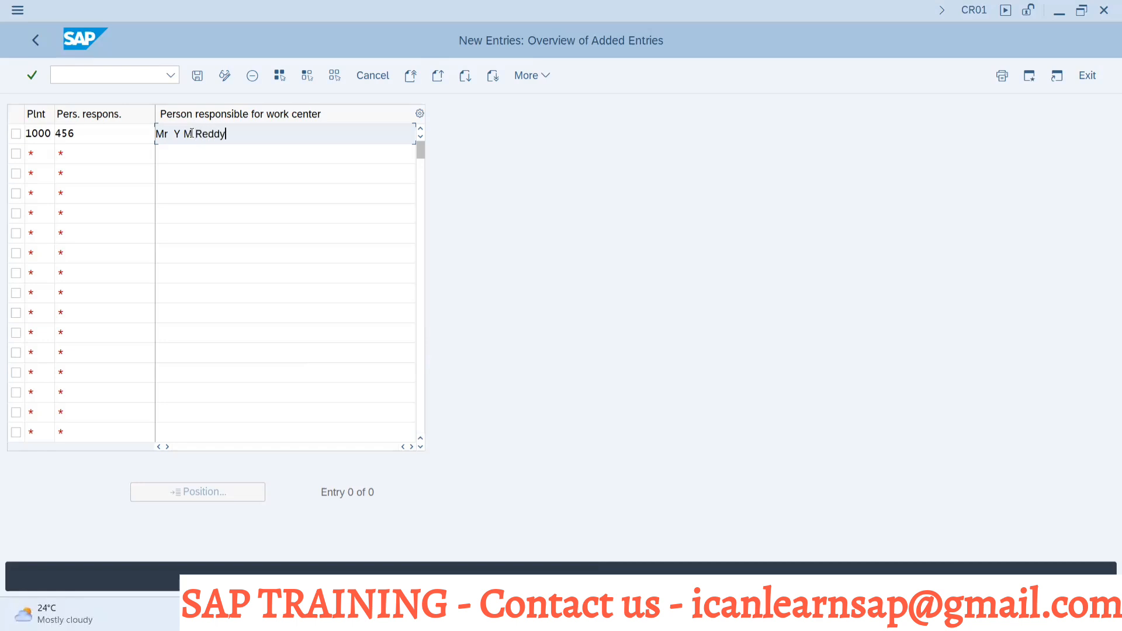
# Step: Save the new entry under the customizing request SAP MATERIAL MASTER B14 and return to the work center's list of persons responsible
pyautogui.click(199, 77)
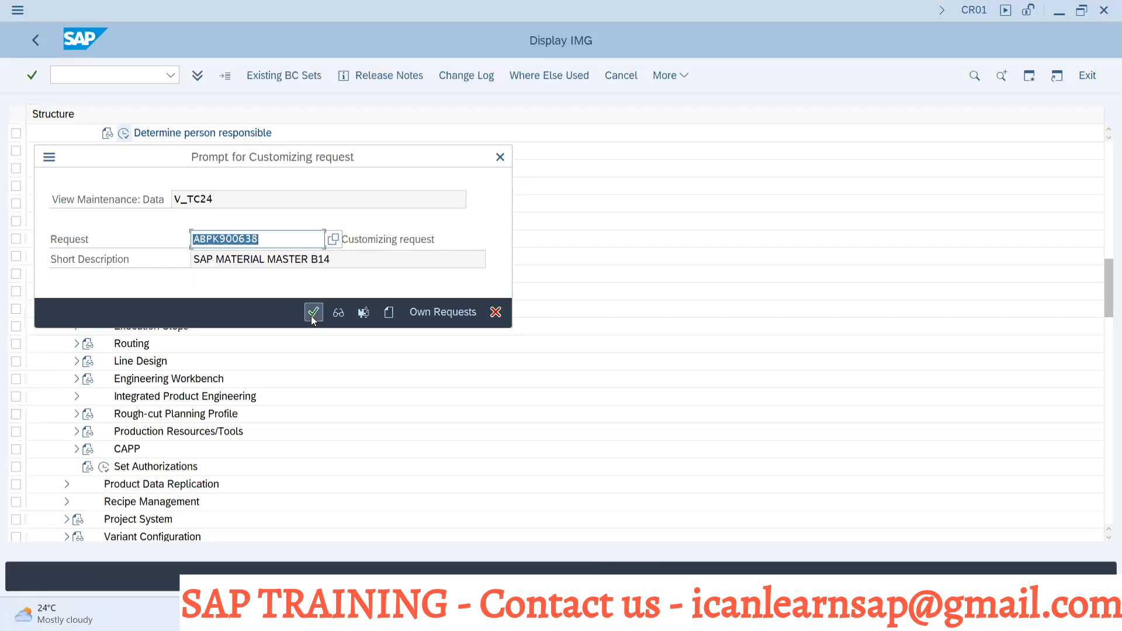
pyautogui.click(313, 313)
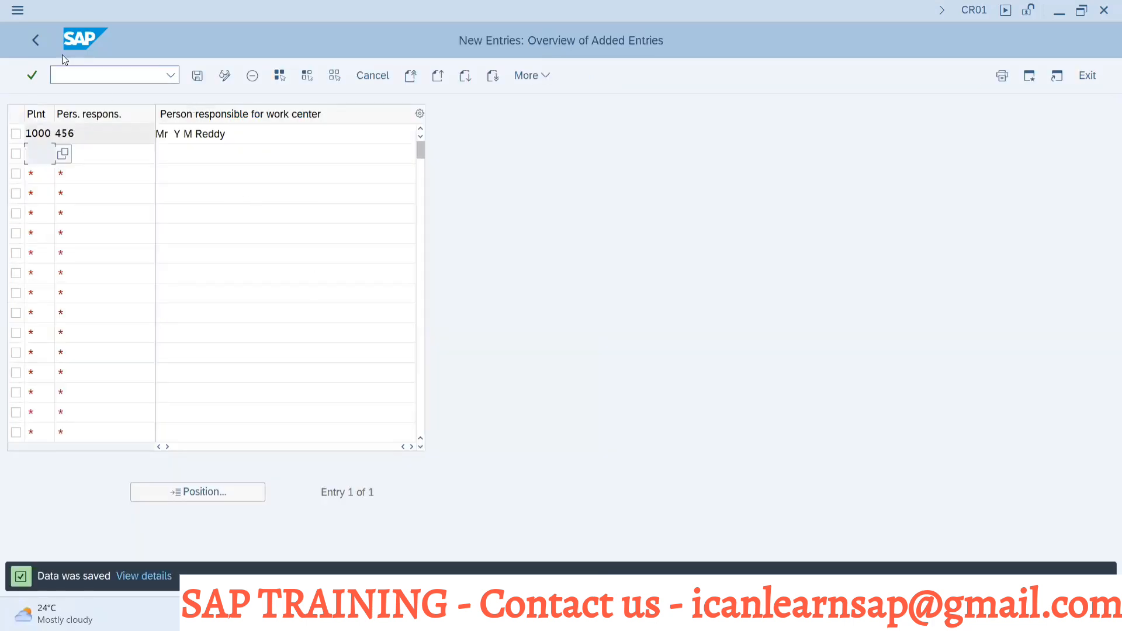
pyautogui.click(46, 44)
pyautogui.click(46, 44)
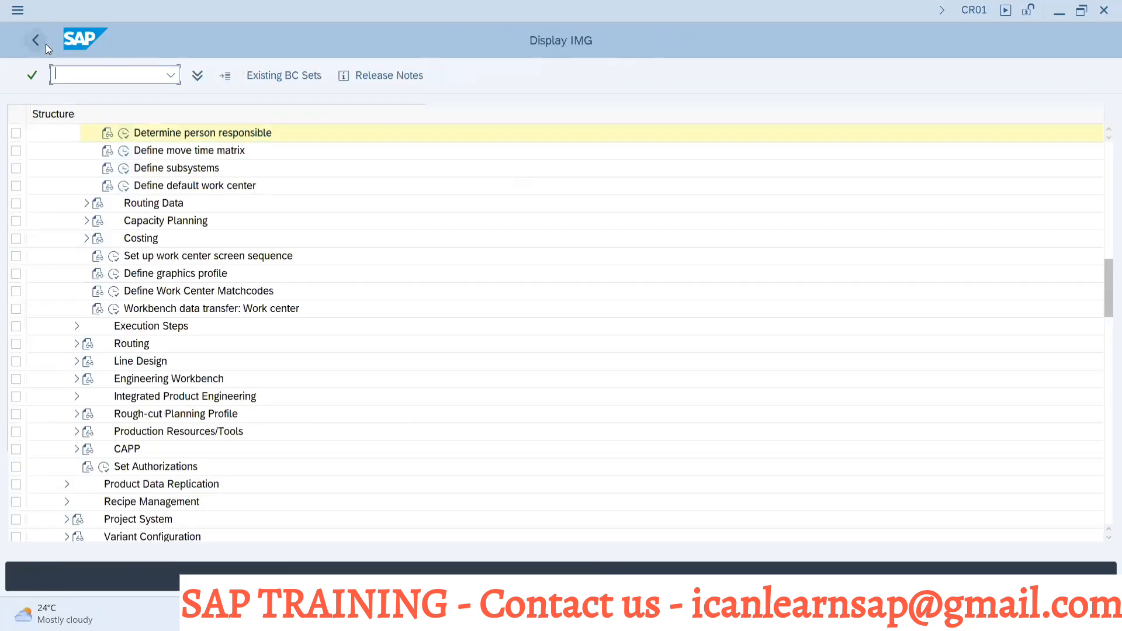
pyautogui.click(35, 40)
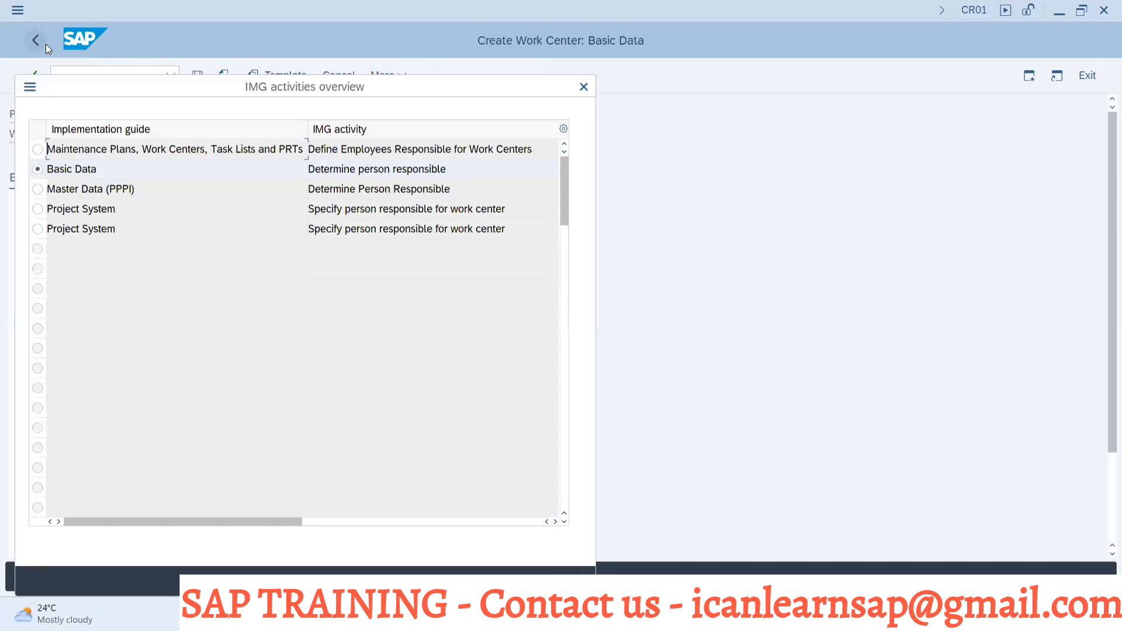
pyautogui.click(585, 87)
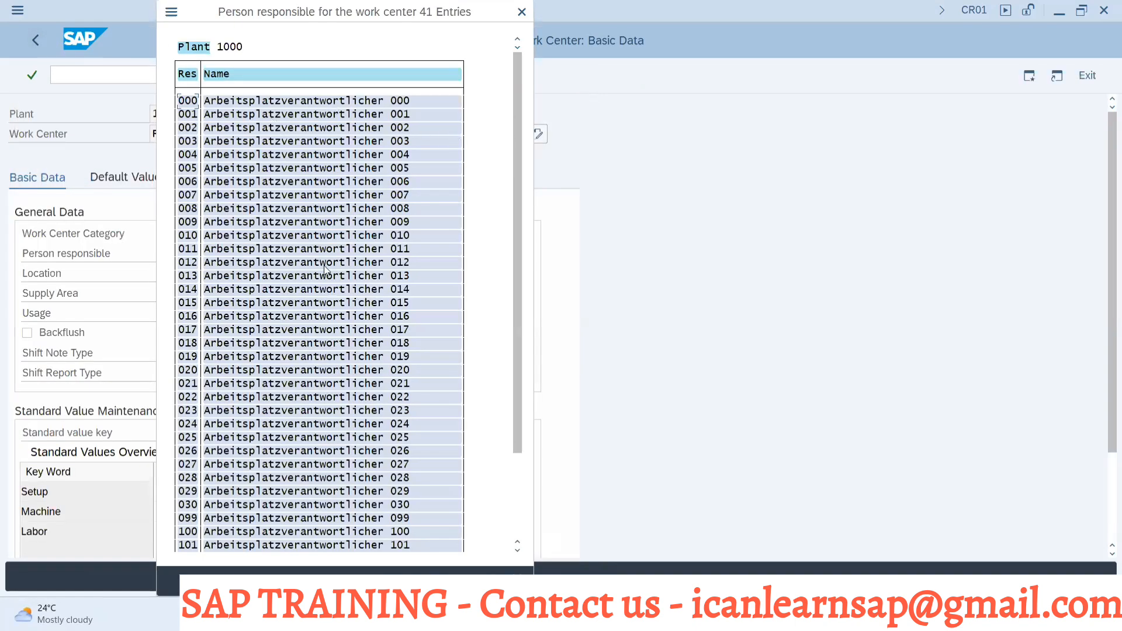
# Step: Assign person responsible 456 to work center PLS-MOLD and confirm the entry
pyautogui.click(515, 503)
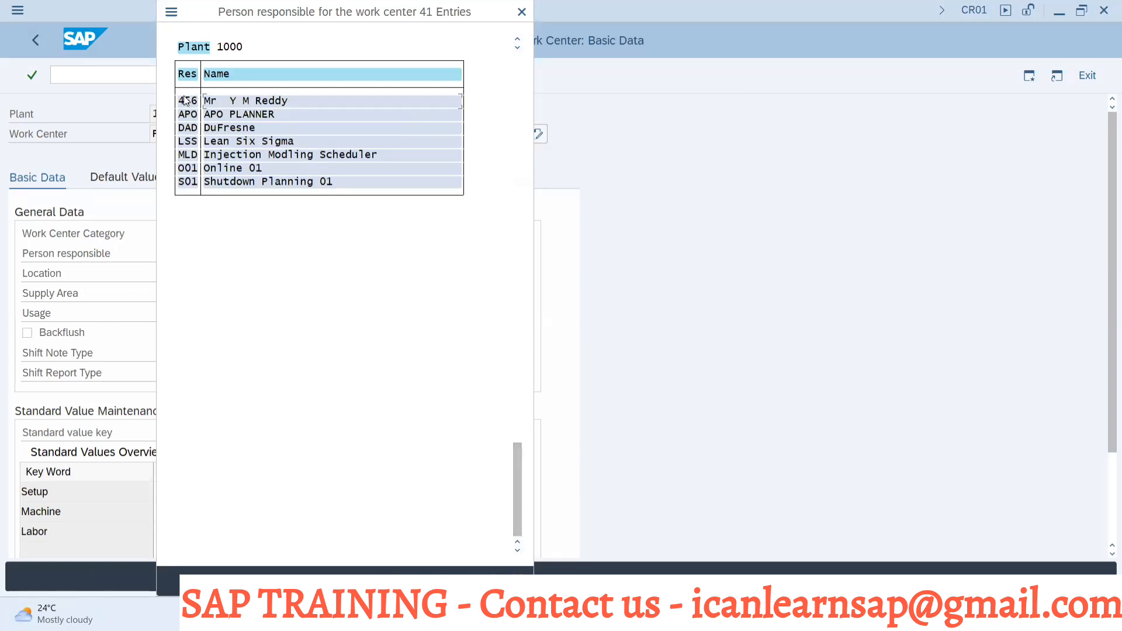
pyautogui.doubleClick(185, 101)
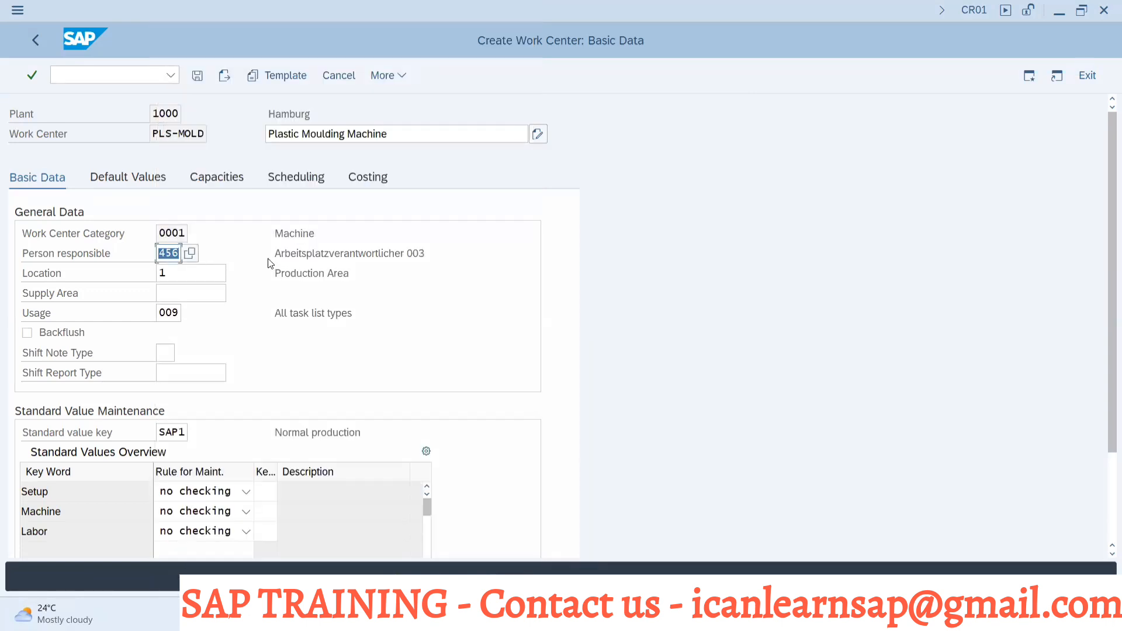
pyautogui.press('Return')
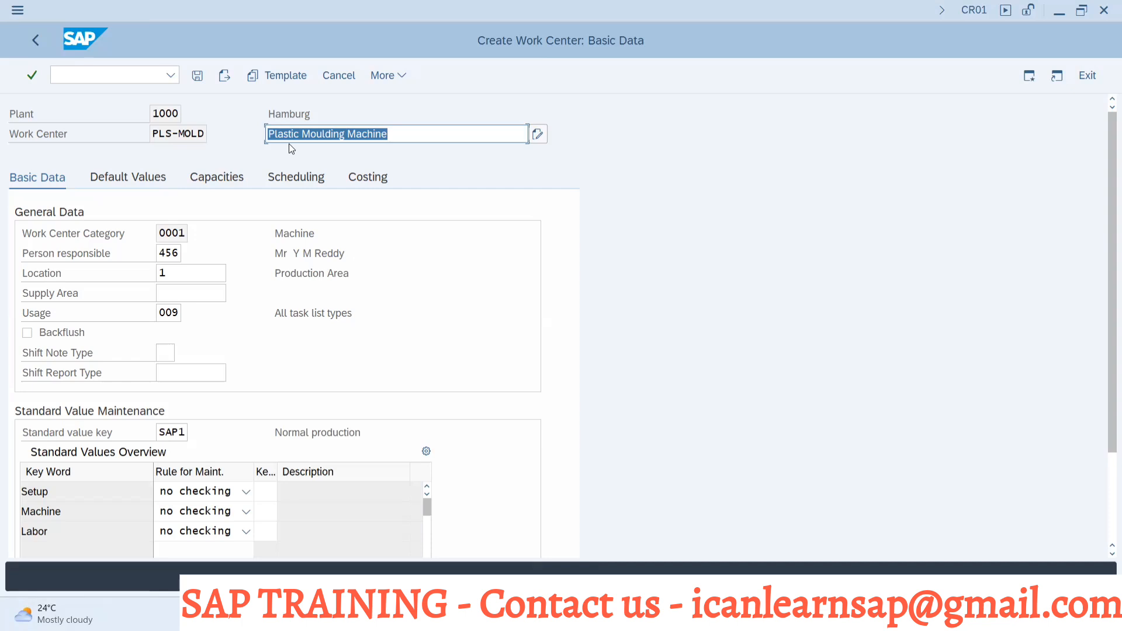
# Step: Examine the possible task list usage keys for the work center and close the list without changing the usage
pyautogui.click(192, 274)
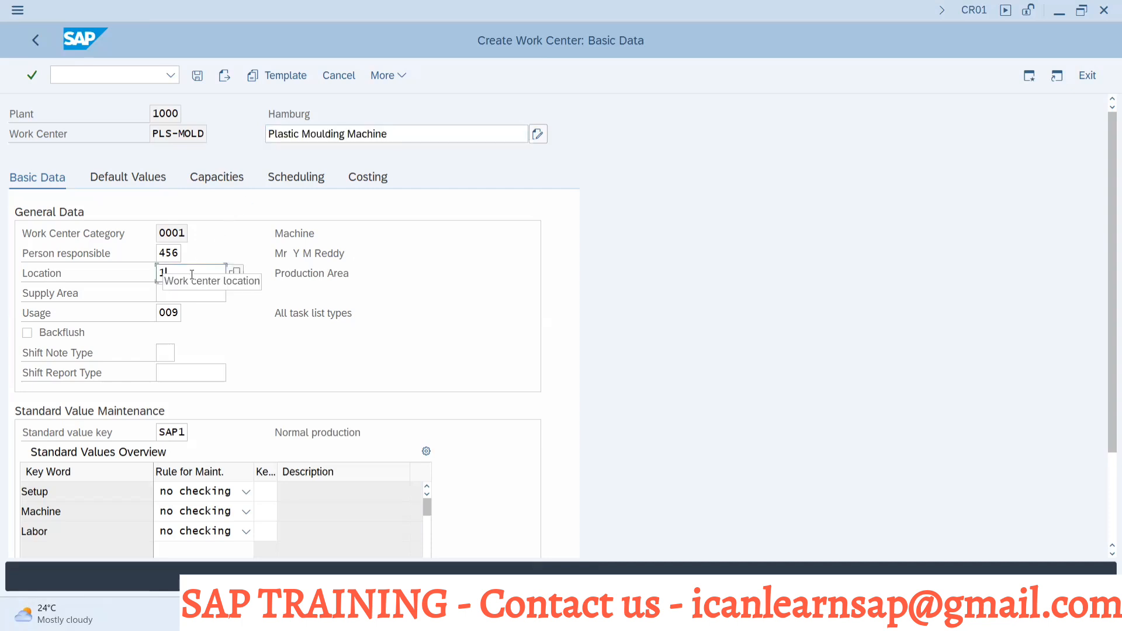
pyautogui.click(165, 313)
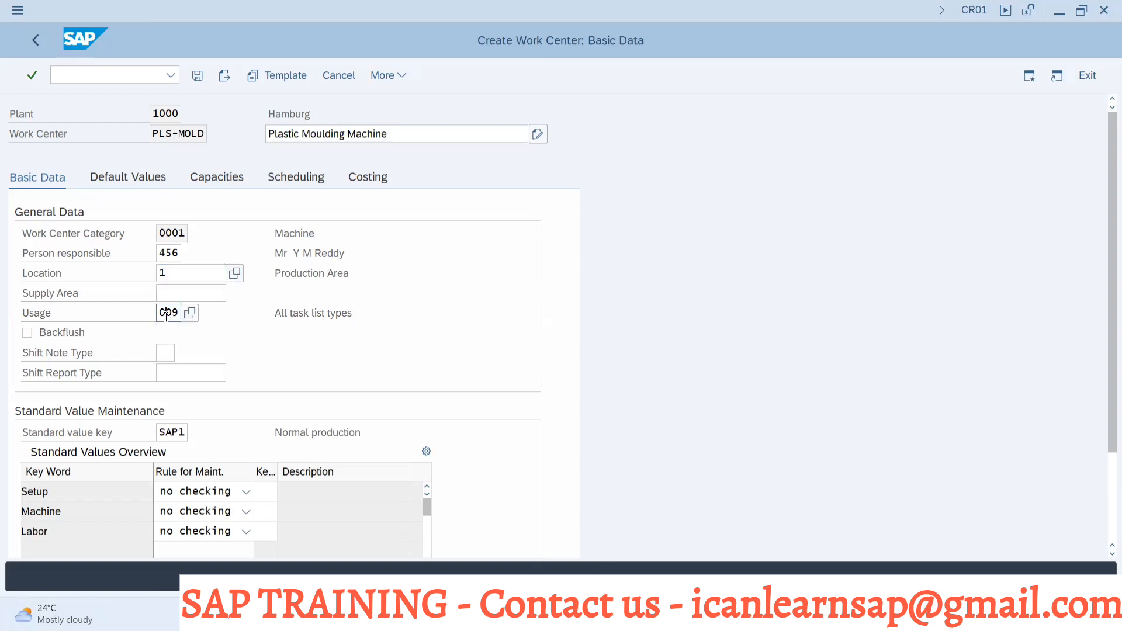
pyautogui.click(190, 316)
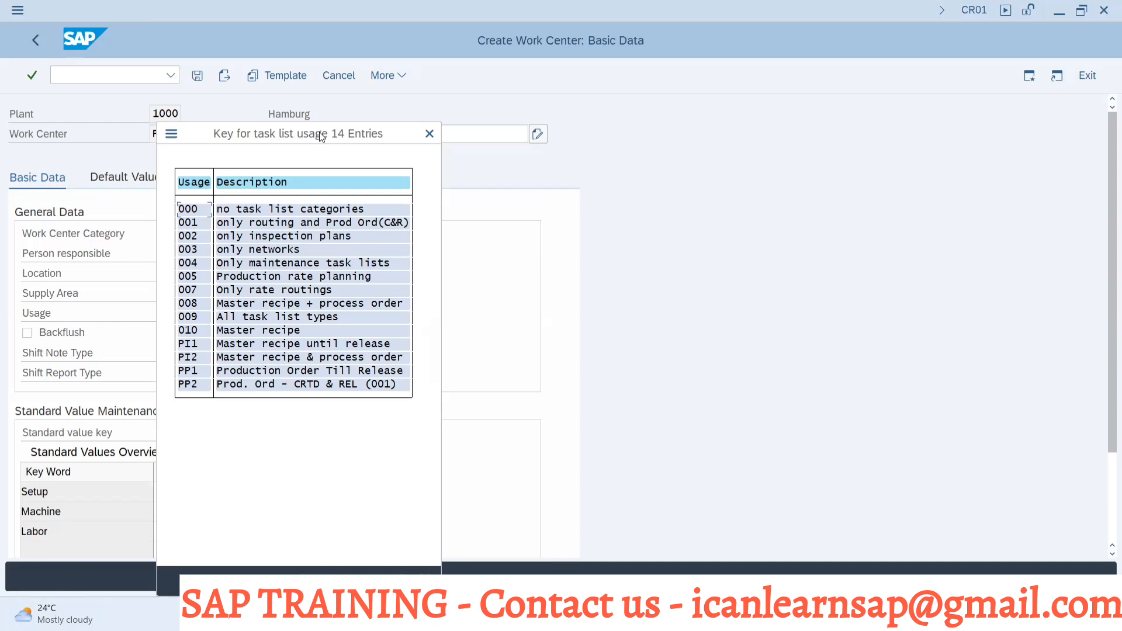
pyautogui.moveTo(321, 135); pyautogui.dragTo(737, 145)
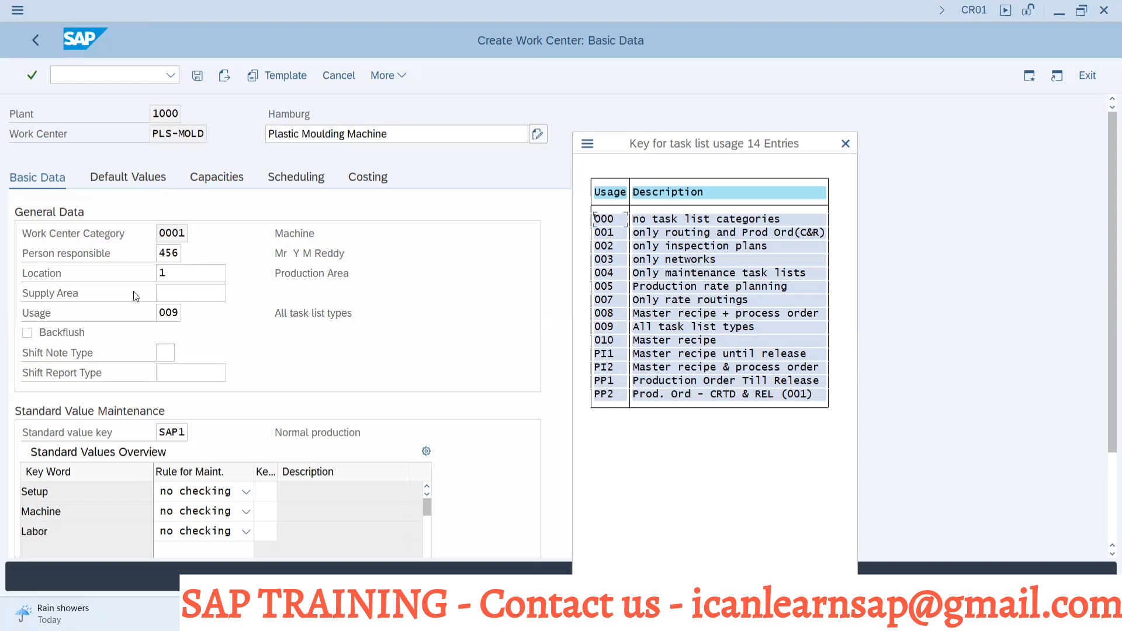
pyautogui.click(846, 143)
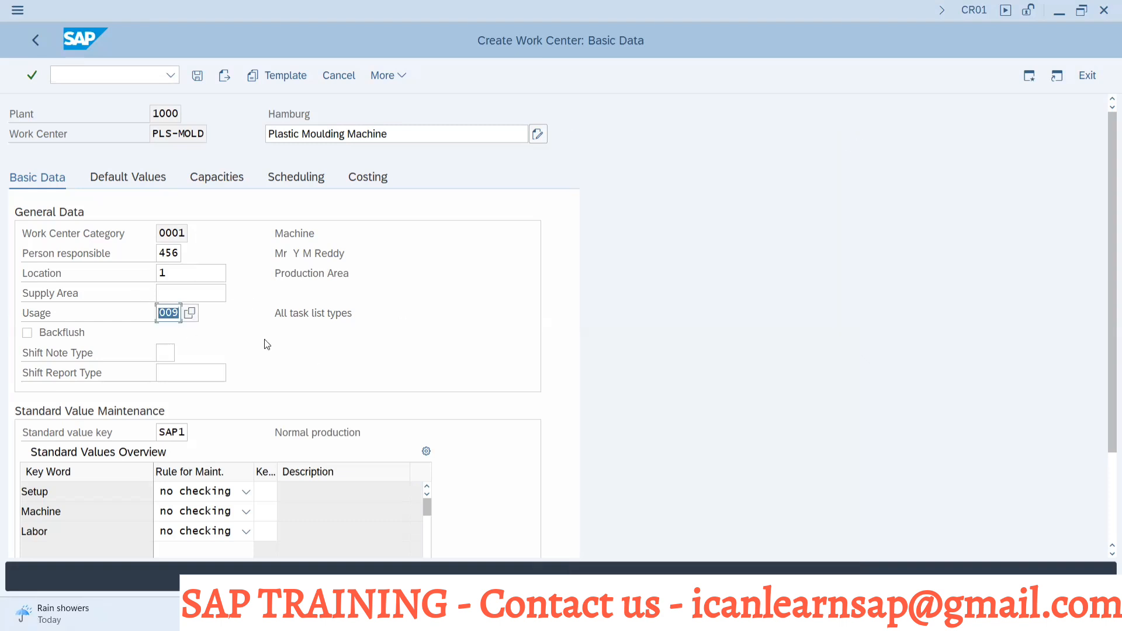
# Step: Examine the available standard value keys and close the list without changing the key
pyautogui.click(185, 435)
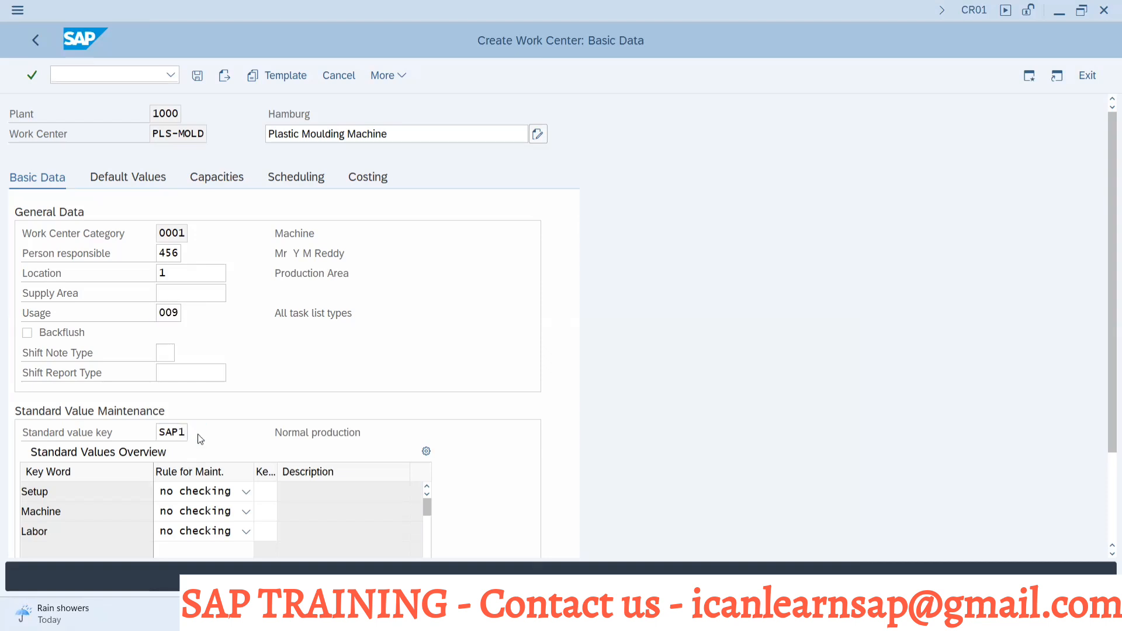
pyautogui.press('F4')
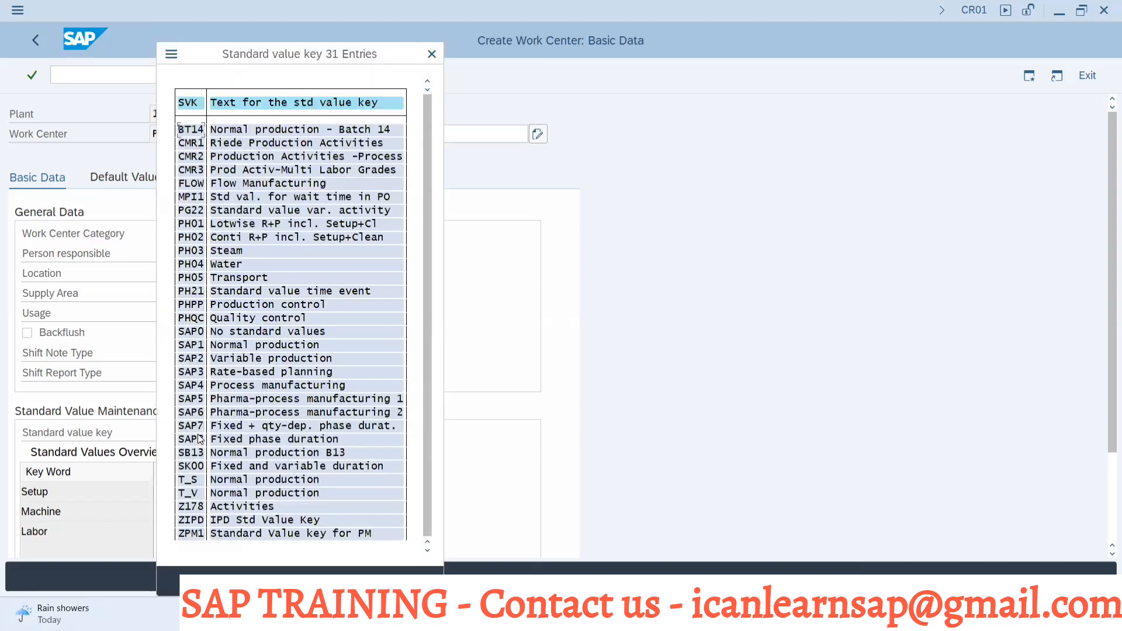
pyautogui.click(431, 53)
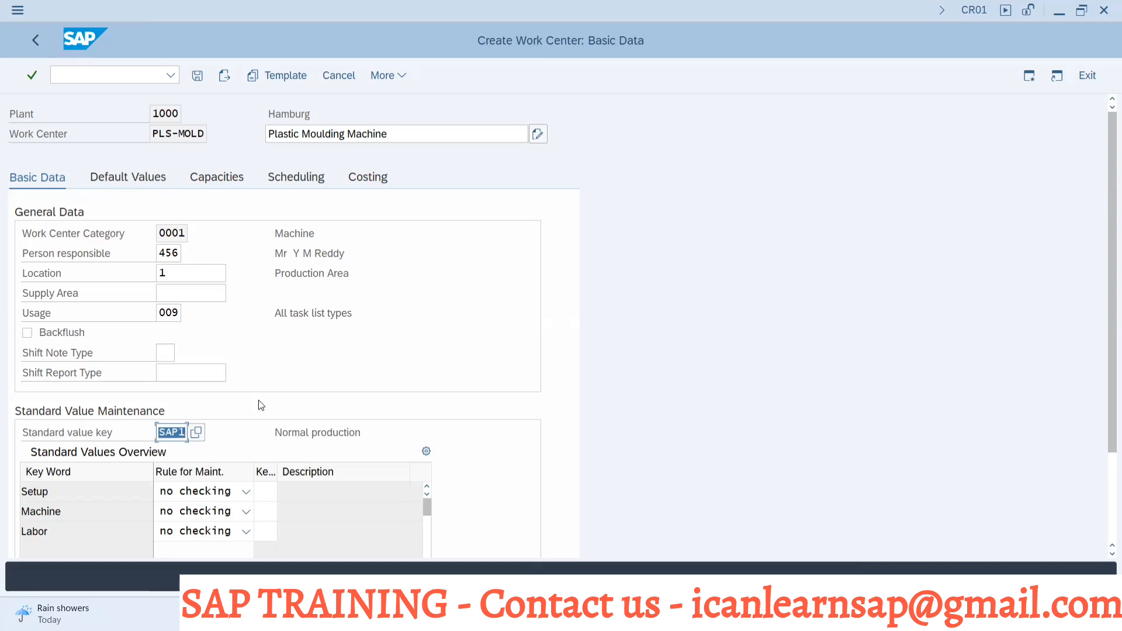
pyautogui.hotkey('alt', 'Tab')
pyautogui.hotkey('alt', 'Tab')
pyautogui.hotkey('alt', 'Tab')
pyautogui.hotkey('alt', 'Tab')
# Step: Set the standard value maintenance rules to 2 should be entered for Setup and Labor and 1 should not be entered for Machine
pyautogui.click(215, 495)
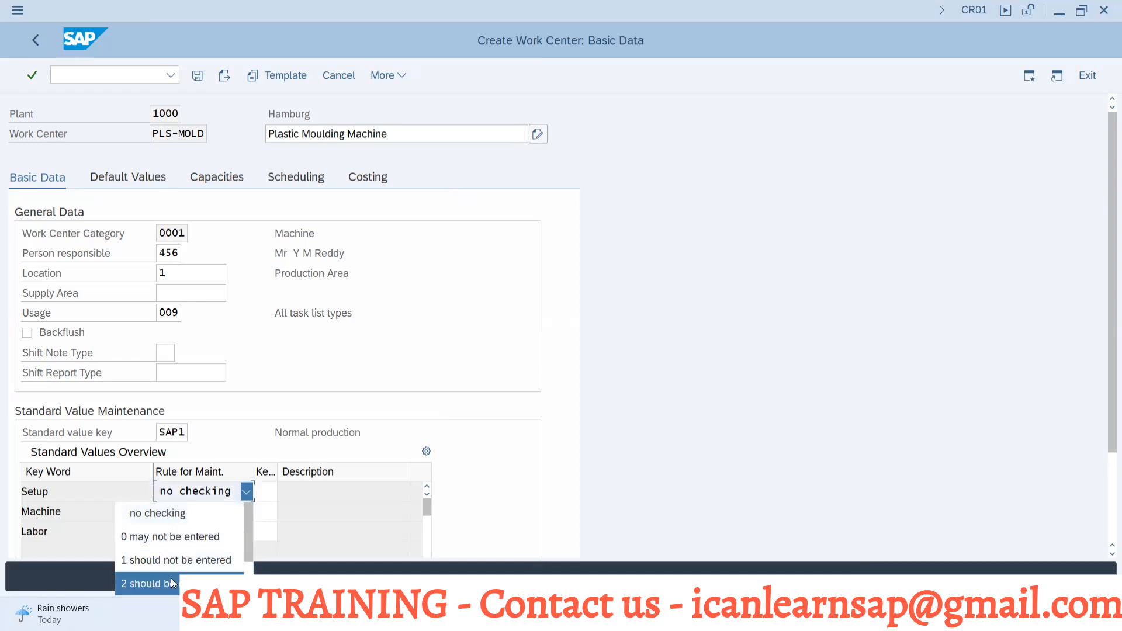
pyautogui.click(171, 579)
pyautogui.click(212, 511)
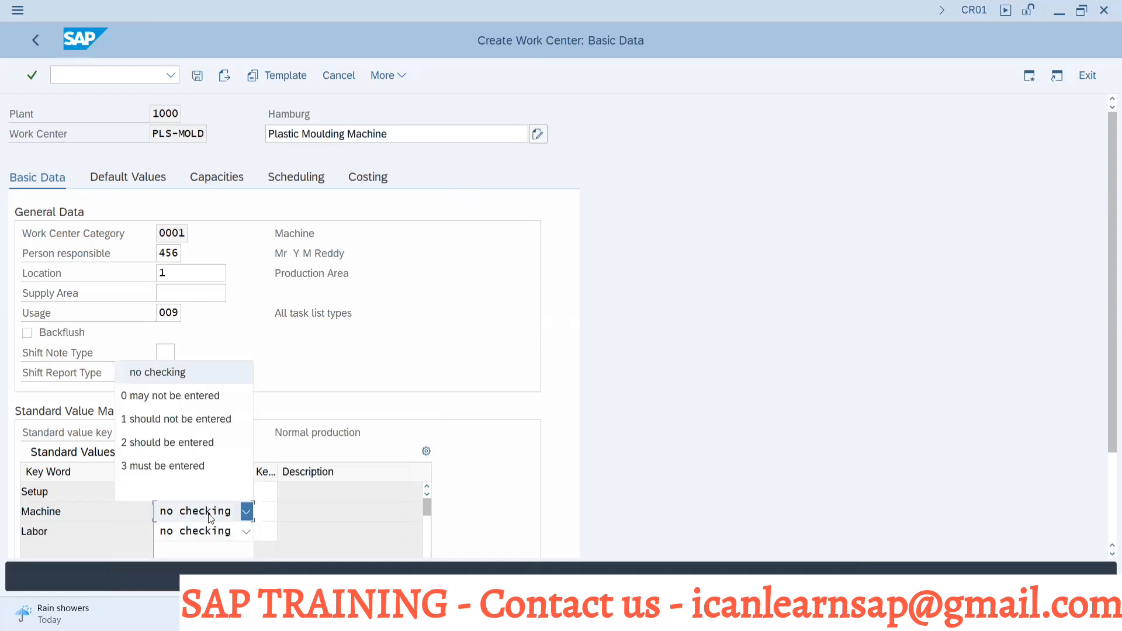
pyautogui.click(180, 419)
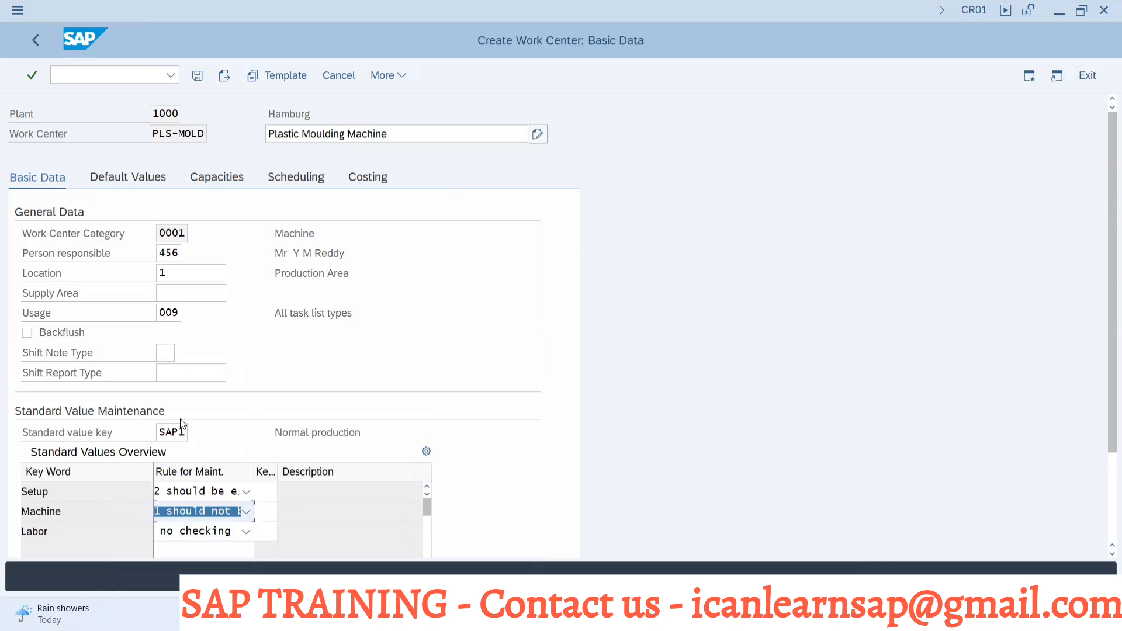
pyautogui.click(185, 538)
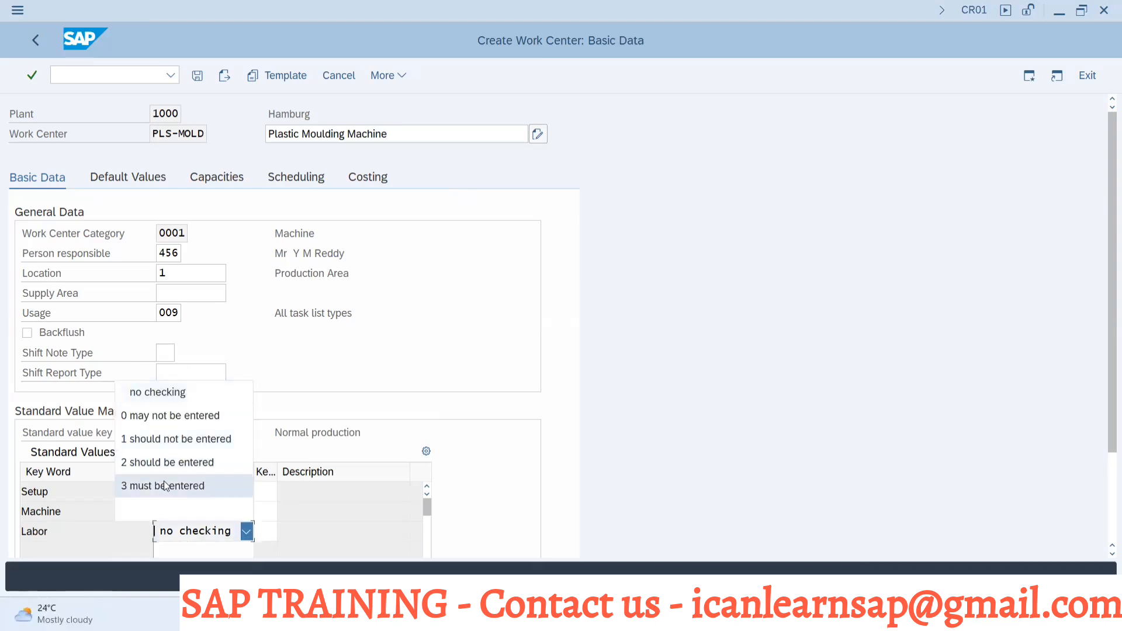
pyautogui.click(168, 462)
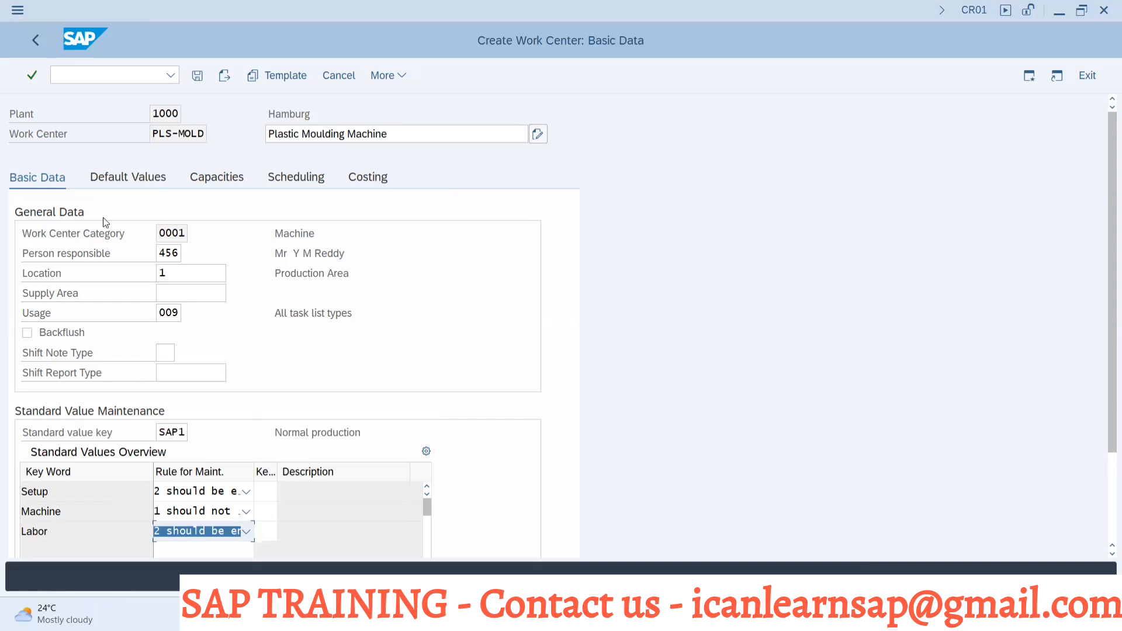
# Step: In the work center's default values, set the unit of measurement for Setup to HR
pyautogui.click(112, 180)
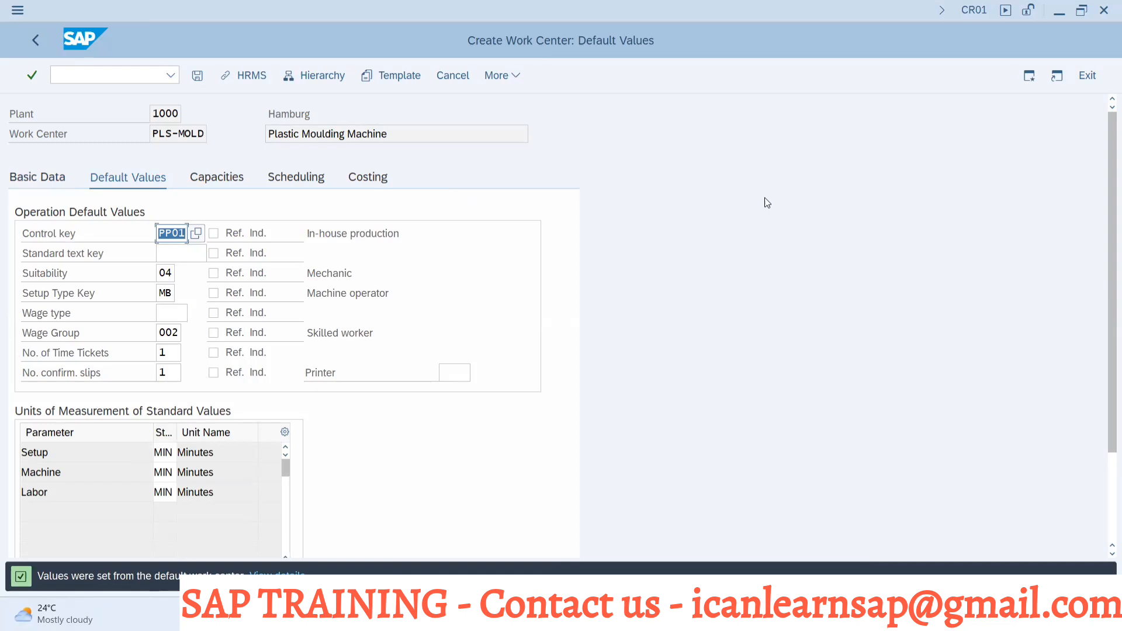
pyautogui.click(175, 457)
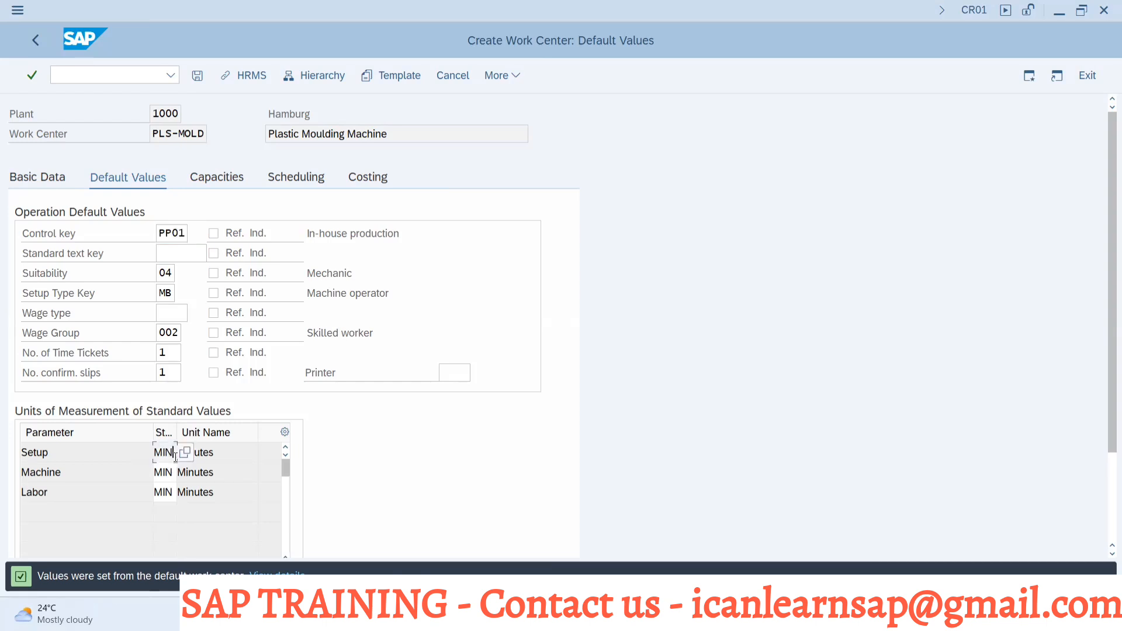
pyautogui.press('BackSpace')
pyautogui.press('BackSpace')
pyautogui.press('BackSpace')
pyautogui.write('HR')
# Step: Review the capacities, scheduling and costing data of work center PLS-MOLD
pyautogui.click(222, 180)
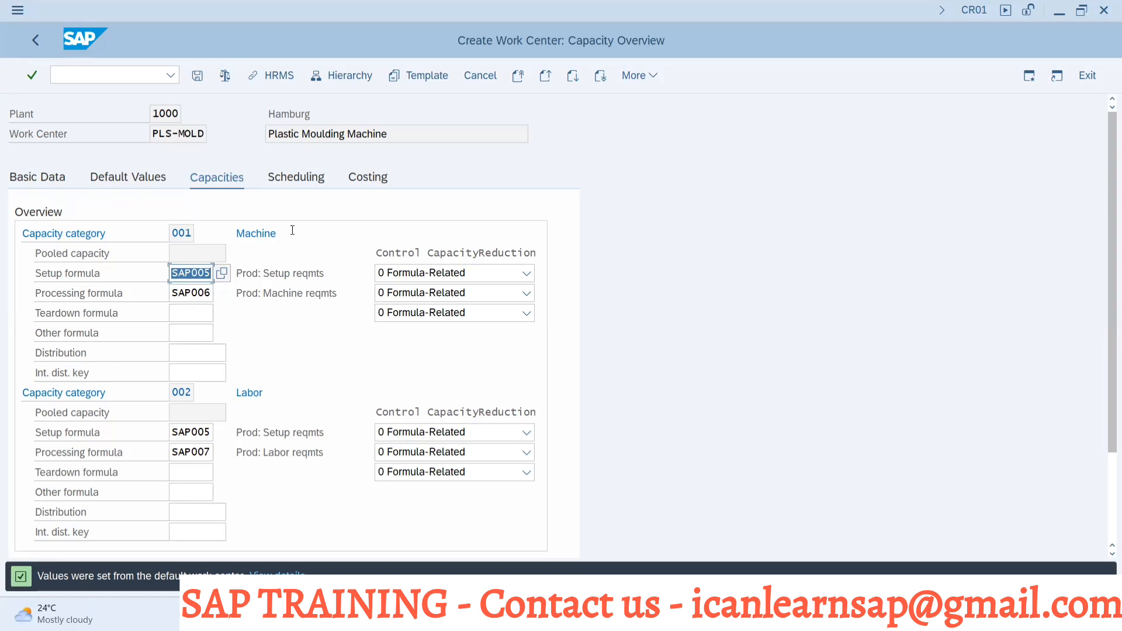
pyautogui.click(302, 179)
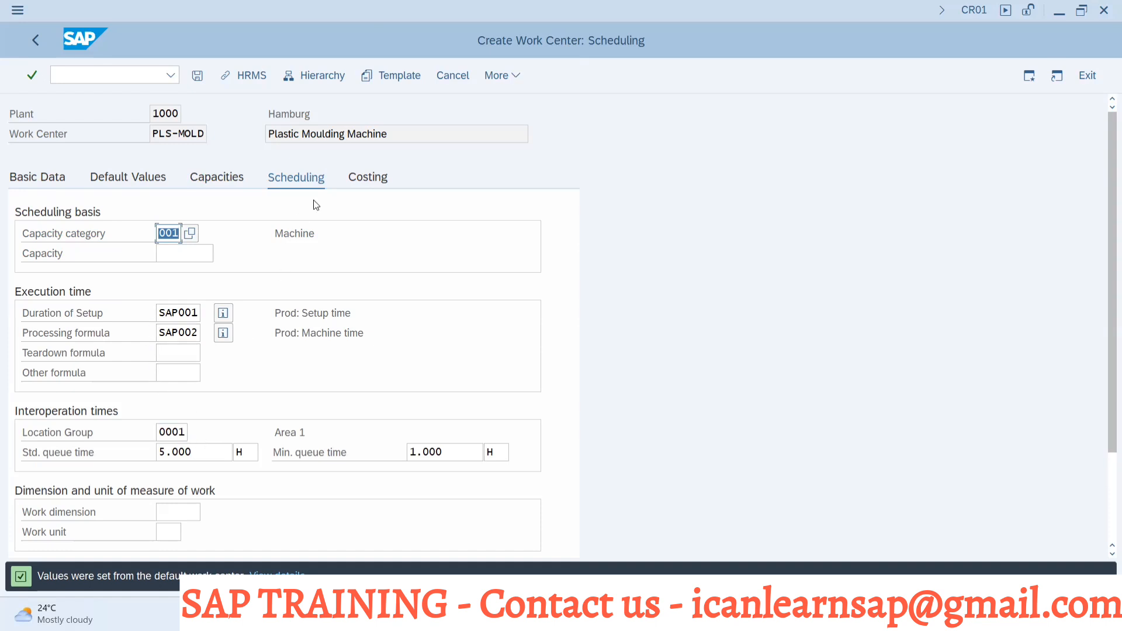
pyautogui.click(365, 180)
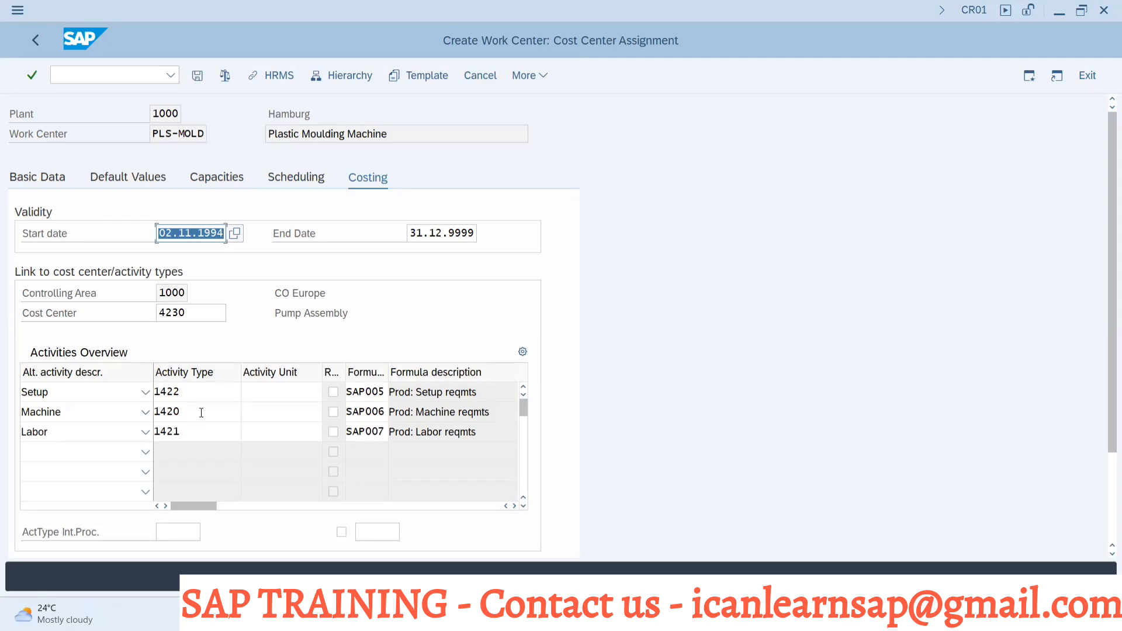
# Step: In the costing data, set the activity units to HR for Setup and MIN for Machine and Labor, and save work center PLS-MOLD
pyautogui.click(209, 310)
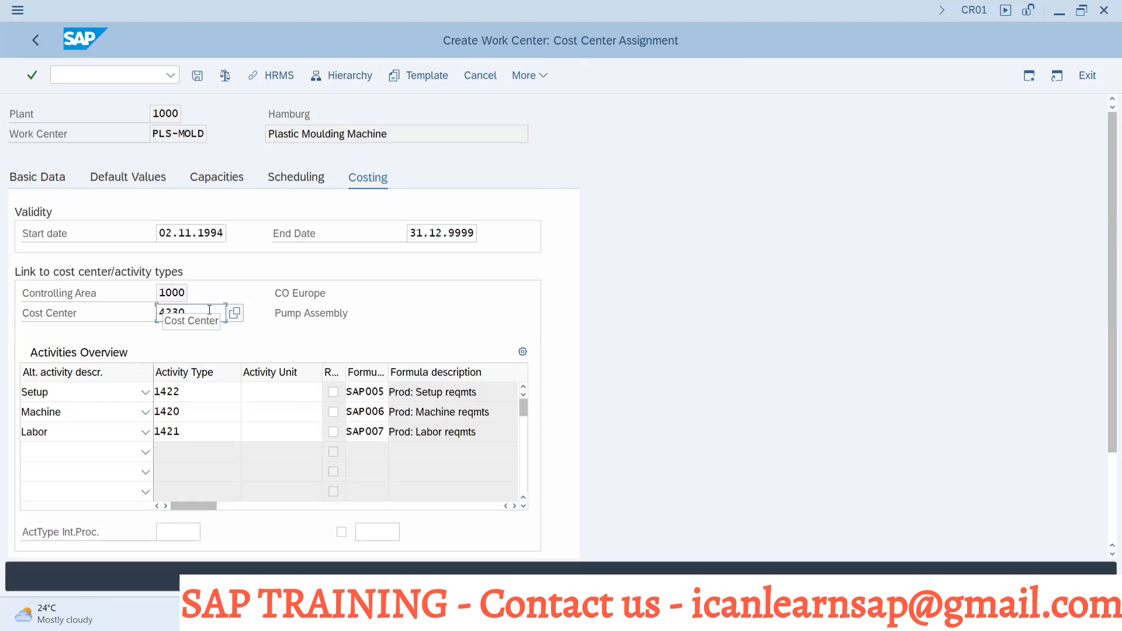
pyautogui.click(200, 393)
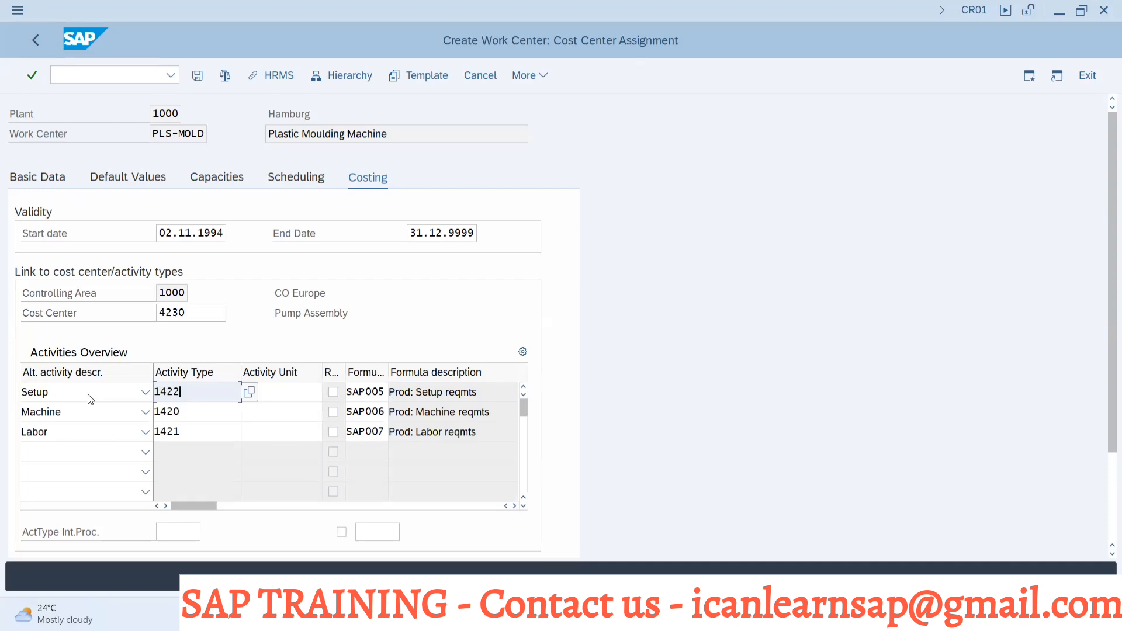
pyautogui.click(290, 385)
pyautogui.write('HR')
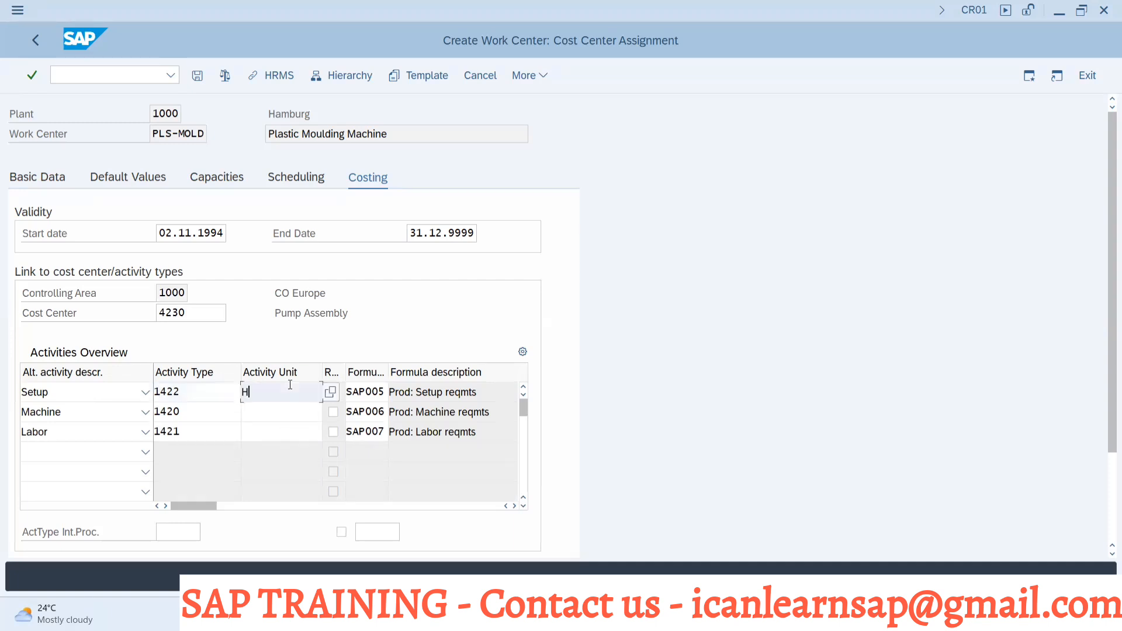
pyautogui.click(281, 413)
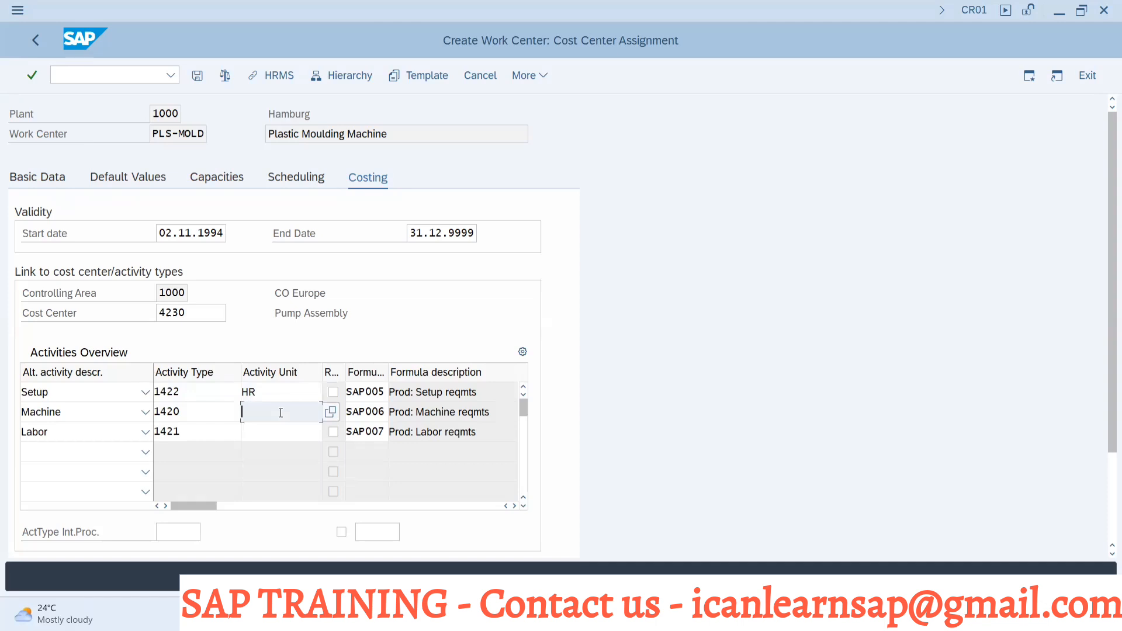
pyautogui.write('MIN')
pyautogui.click(277, 430)
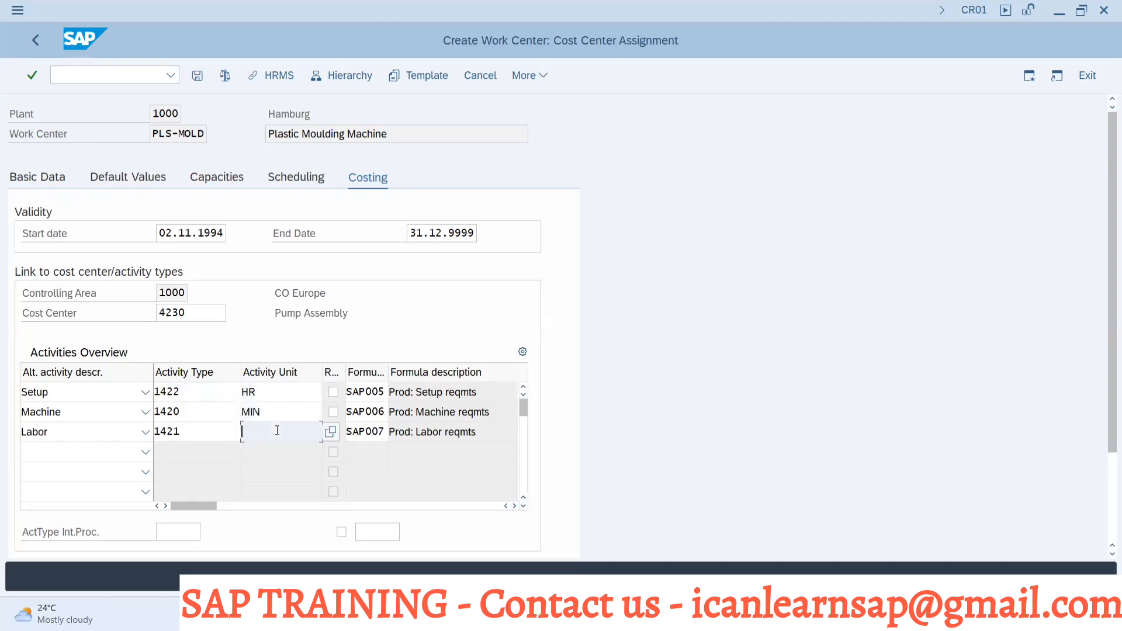
pyautogui.write('MIN')
pyautogui.click(199, 76)
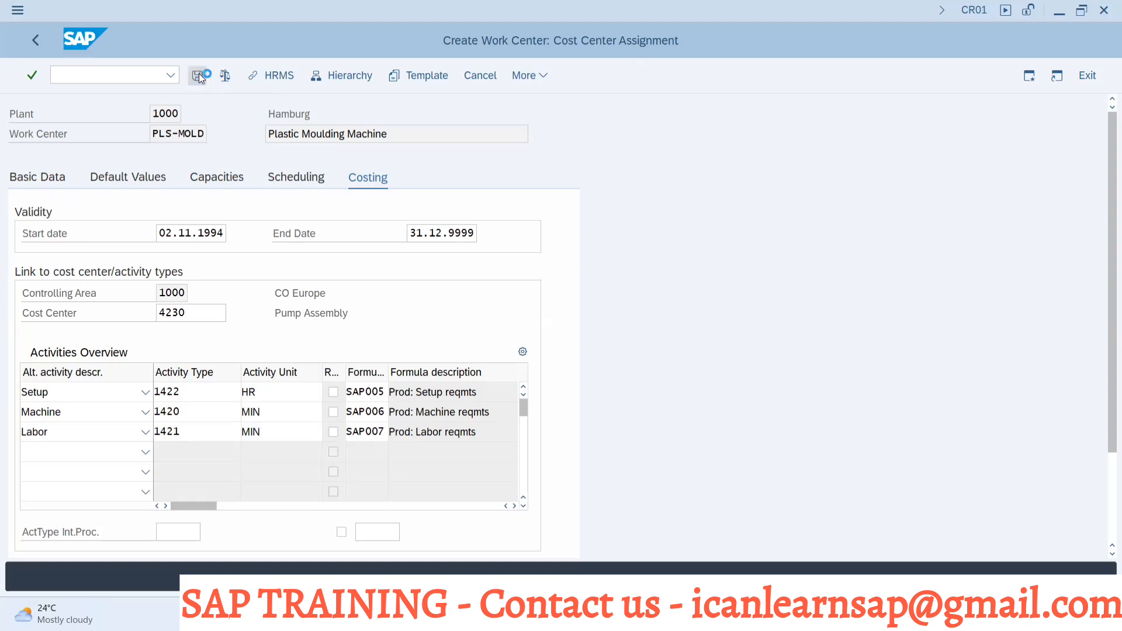
# Step: Open work center PLS-MOLD in plant 1000 for changing with transaction CR02
pyautogui.click(164, 171)
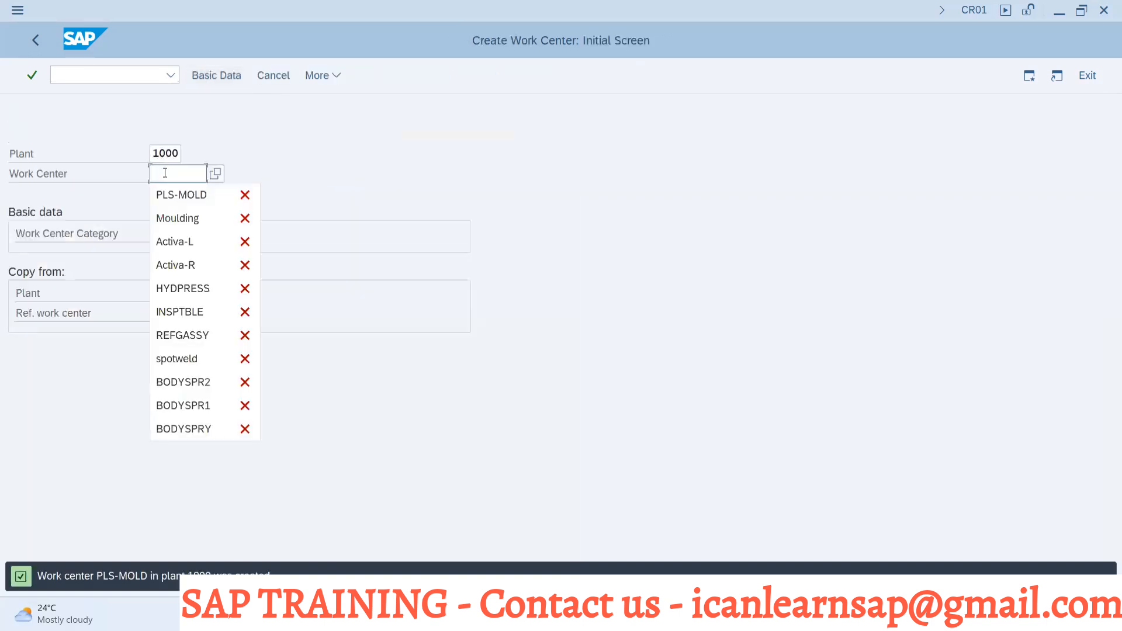
pyautogui.click(166, 191)
pyautogui.click(170, 170)
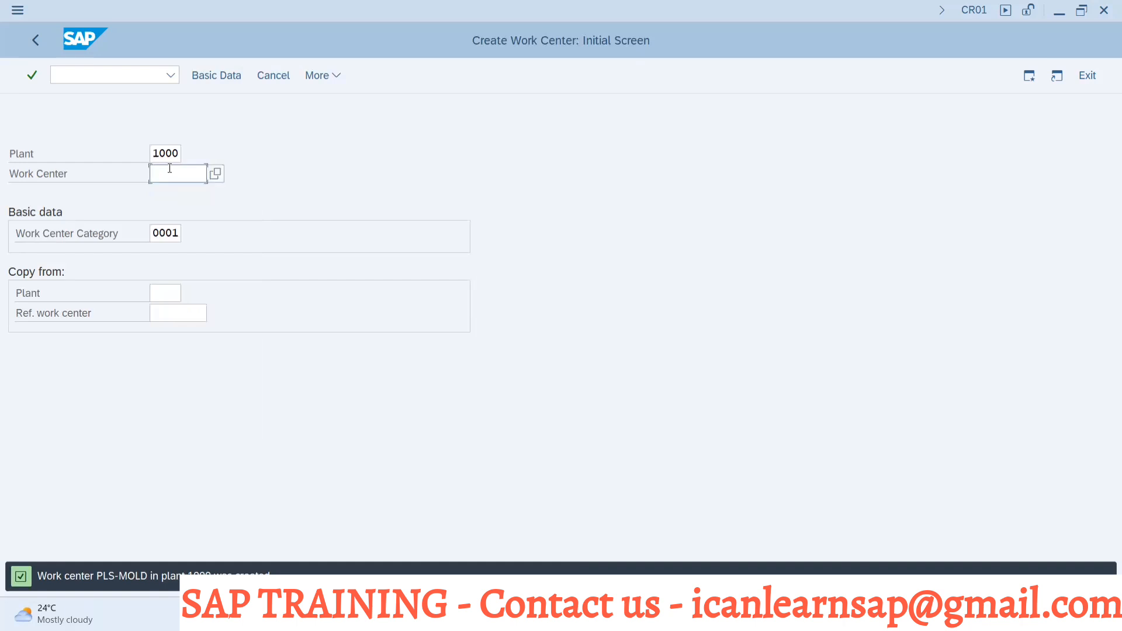
pyautogui.click(167, 197)
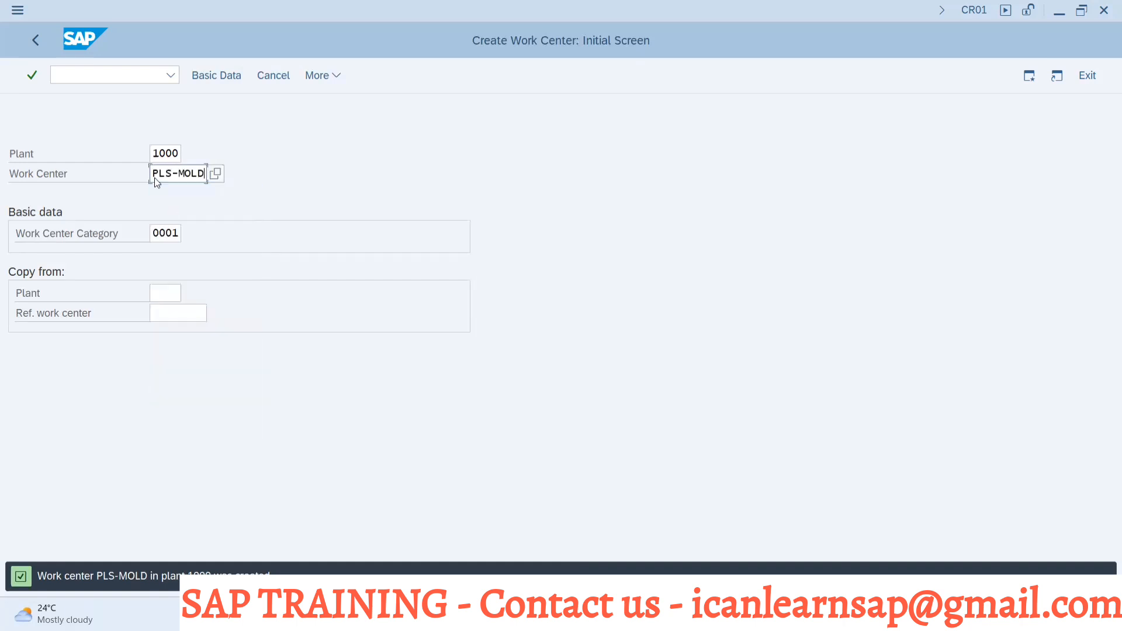
pyautogui.click(99, 78)
pyautogui.write('/ncr02')
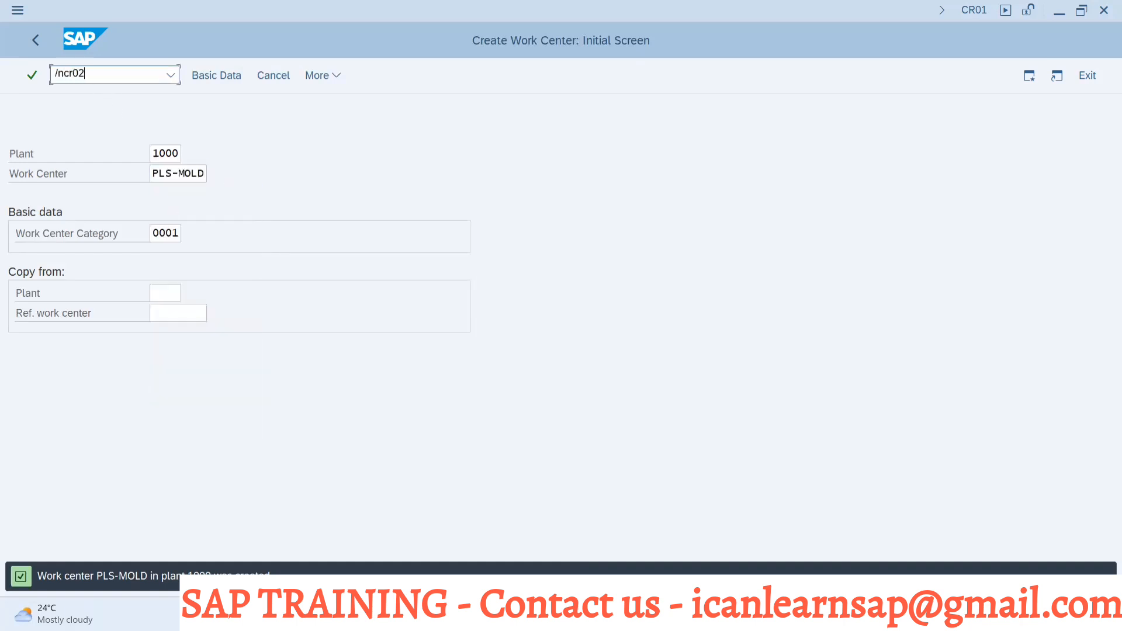
pyautogui.press('Return')
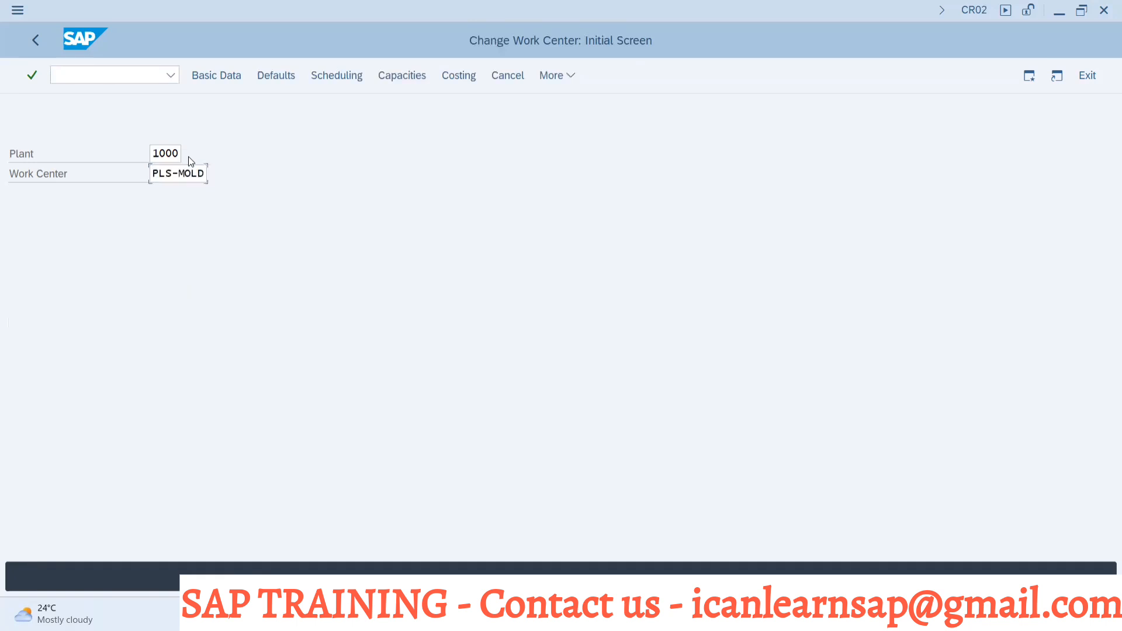
pyautogui.press('Return')
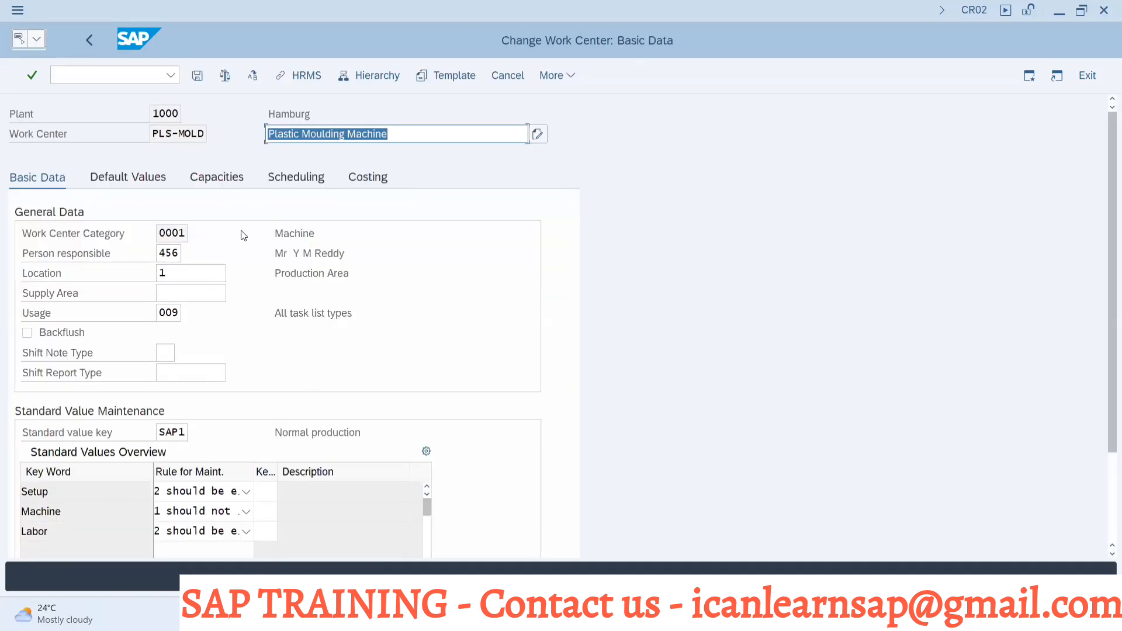
# Step: Display work center PLS-MOLD with transaction CR03 and review its default values, capacities, scheduling and costing
pyautogui.click(119, 77)
pyautogui.write('/')
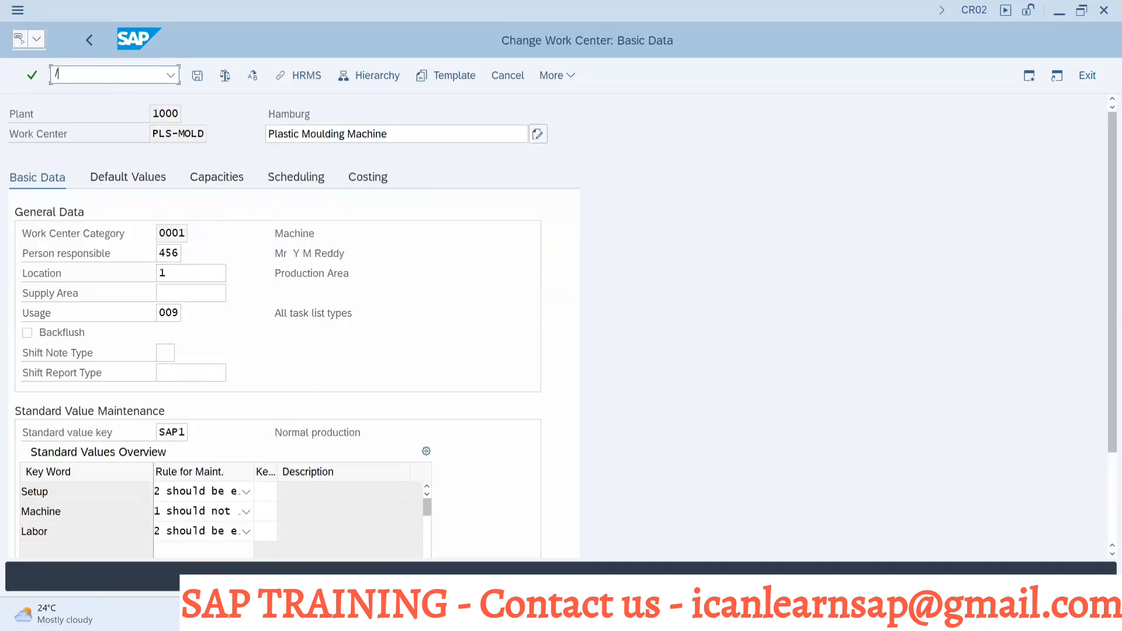
pyautogui.write('ncr03')
pyautogui.press('Return')
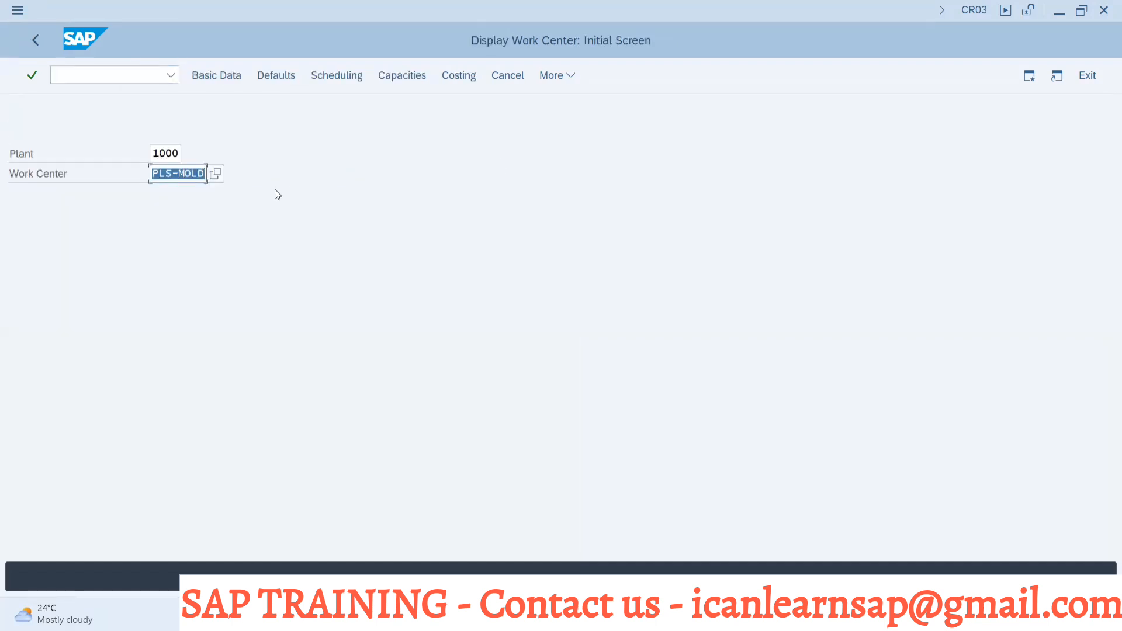
pyautogui.press('Return')
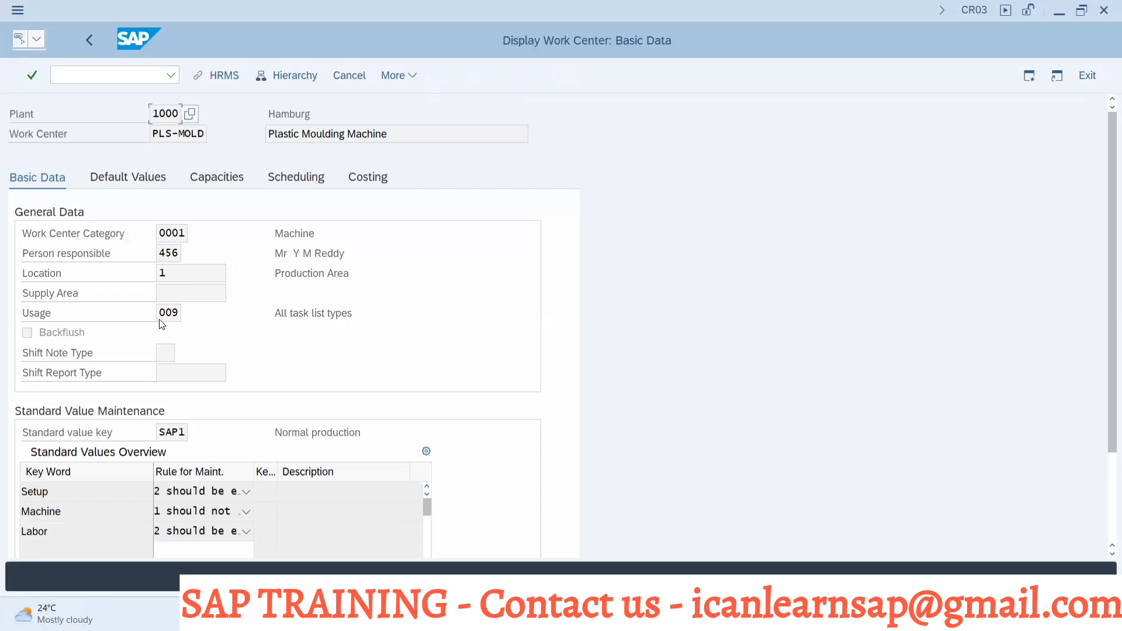
pyautogui.click(157, 174)
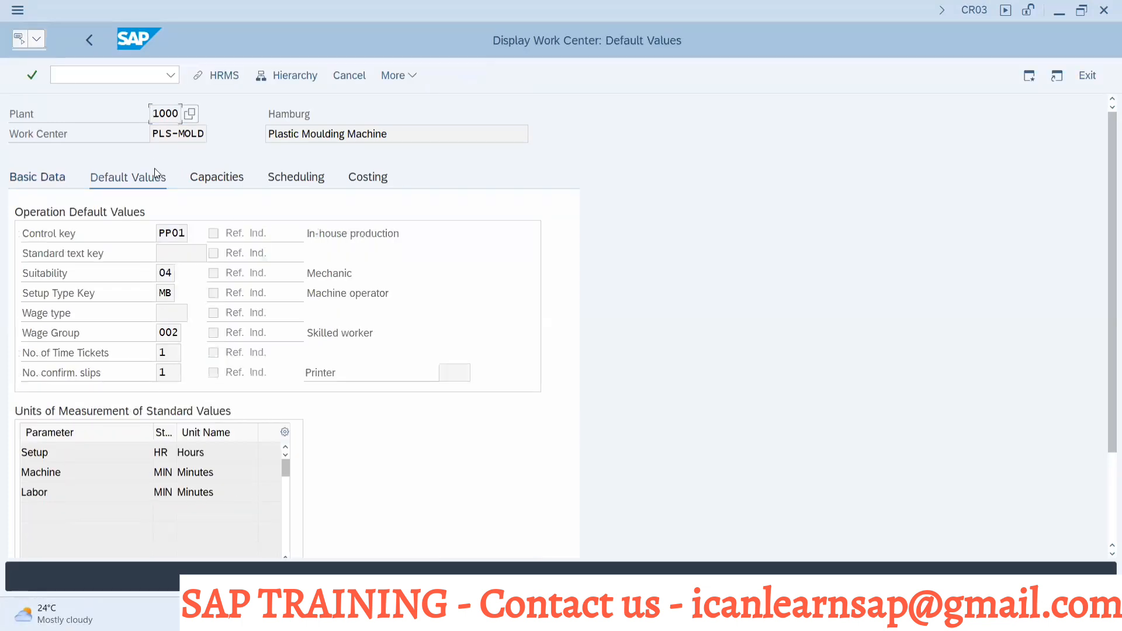
pyautogui.click(198, 177)
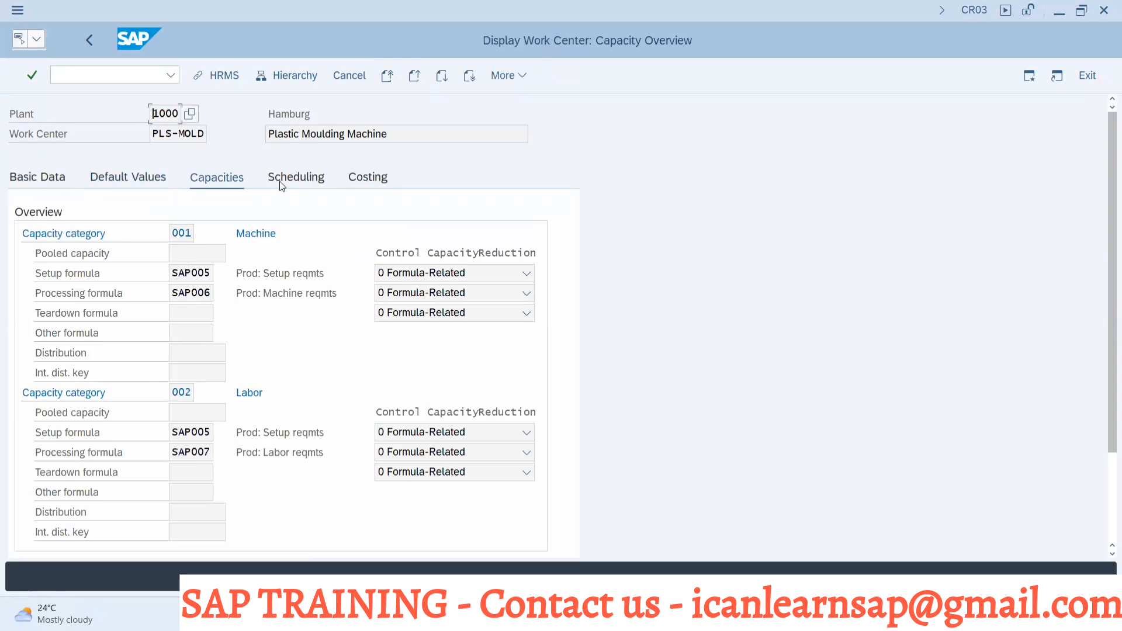
pyautogui.click(283, 181)
pyautogui.click(365, 178)
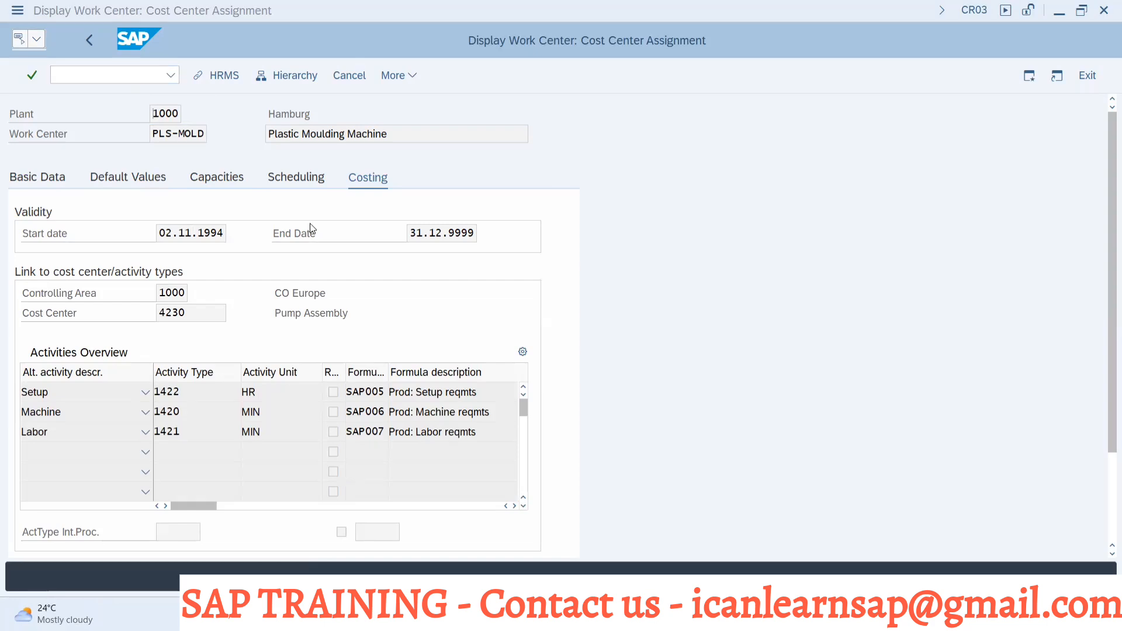
# Step: Switch to the Excel workbook and look up the second work center, Drilling, in the laptop operations list
pyautogui.hotkey('alt', 'Tab')
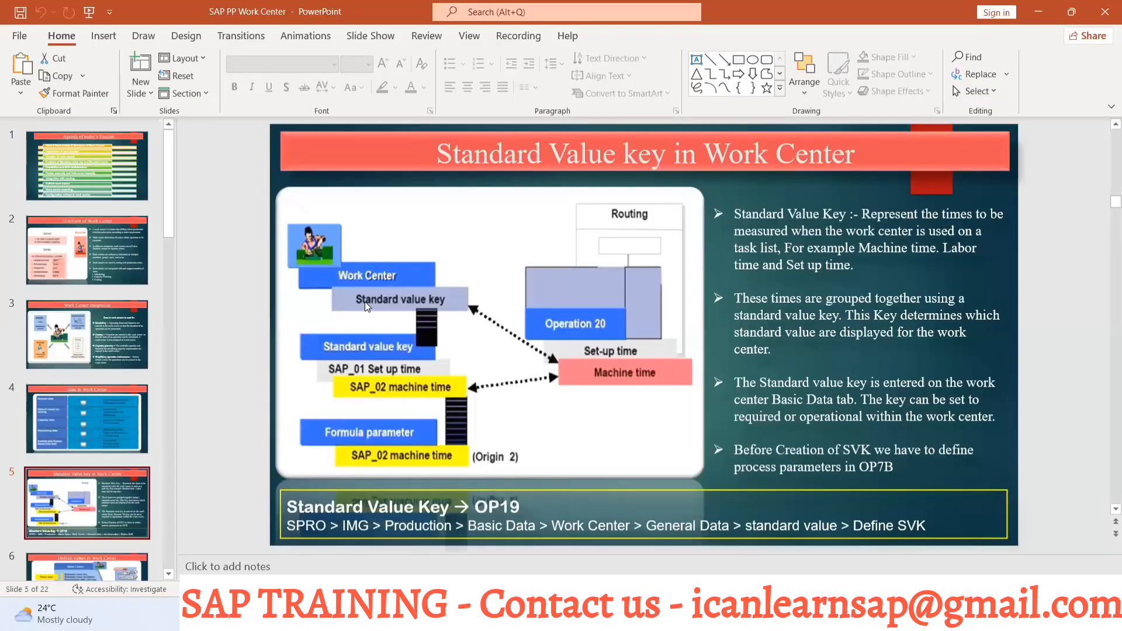
pyautogui.hotkey('alt', 'Tab')
pyautogui.hotkey('alt', 'Tab')
pyautogui.hotkey('alt', 'Tab')
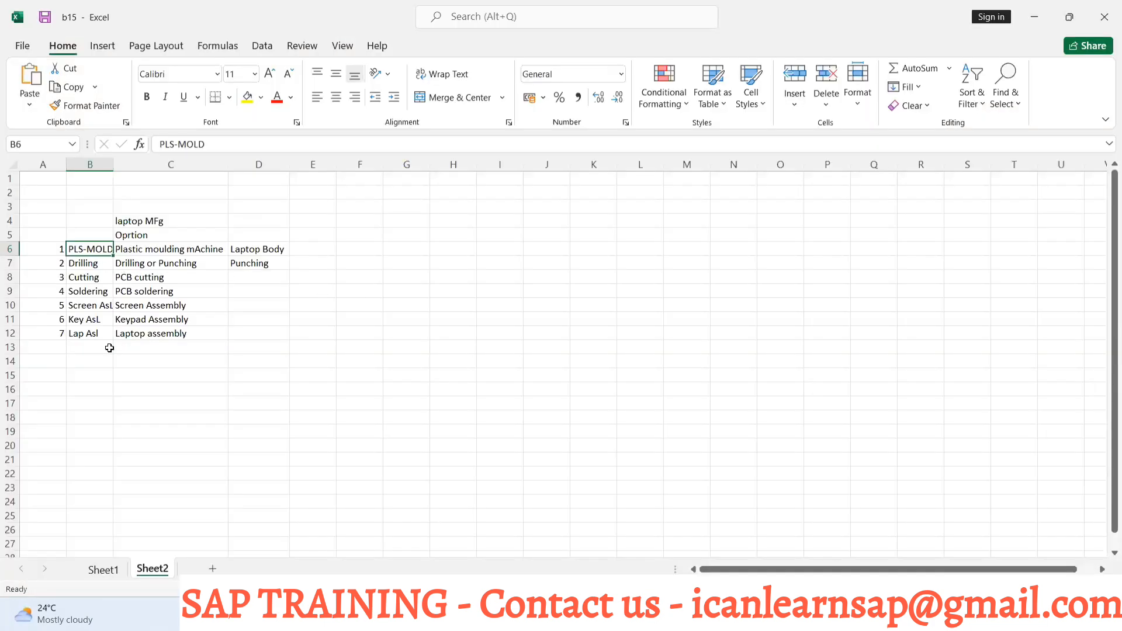
pyautogui.click(97, 266)
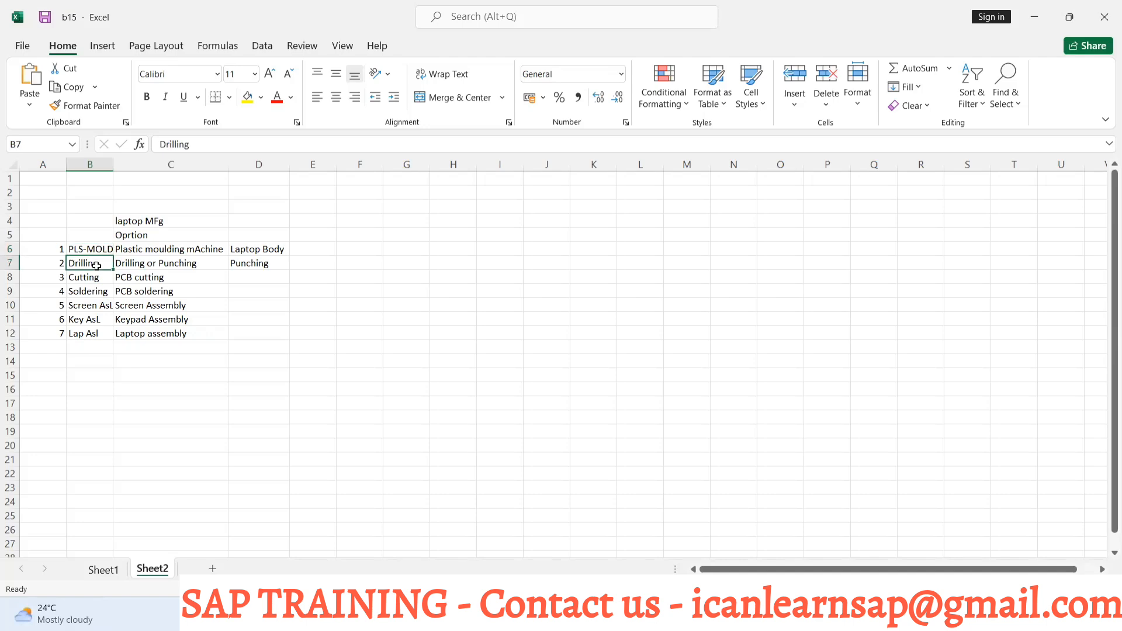
# Step: Switch back to SAP, start transaction CR01 and enter Drilling as the new work center in plant 1000
pyautogui.hotkey('alt', 'Tab')
pyautogui.hotkey('alt', 'Tab')
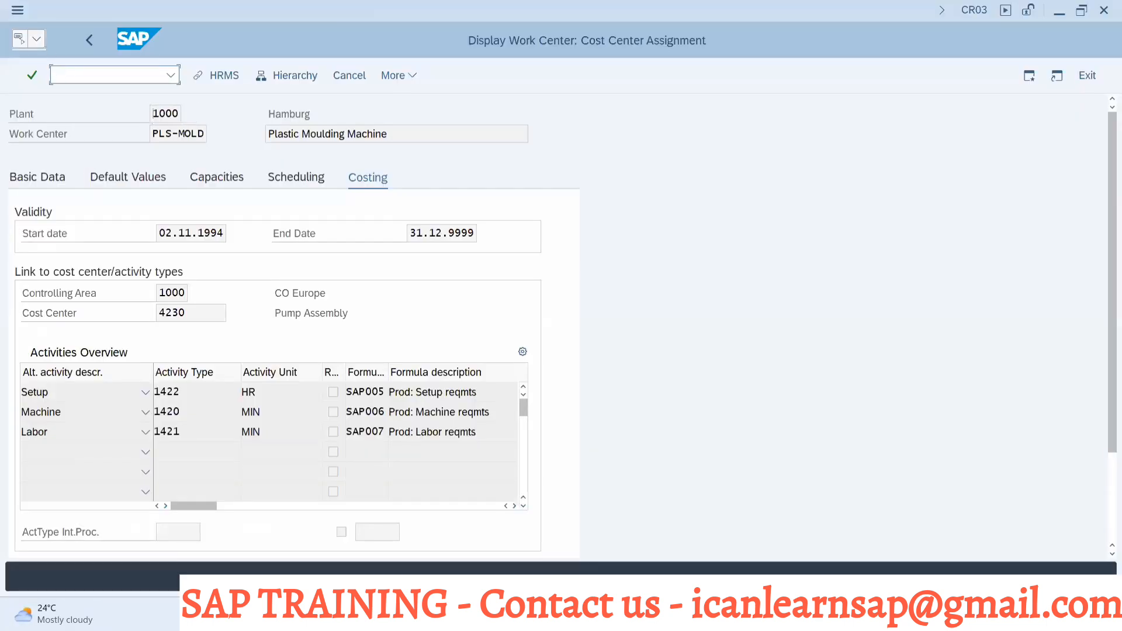
pyautogui.write('/ncr01')
pyautogui.press('Return')
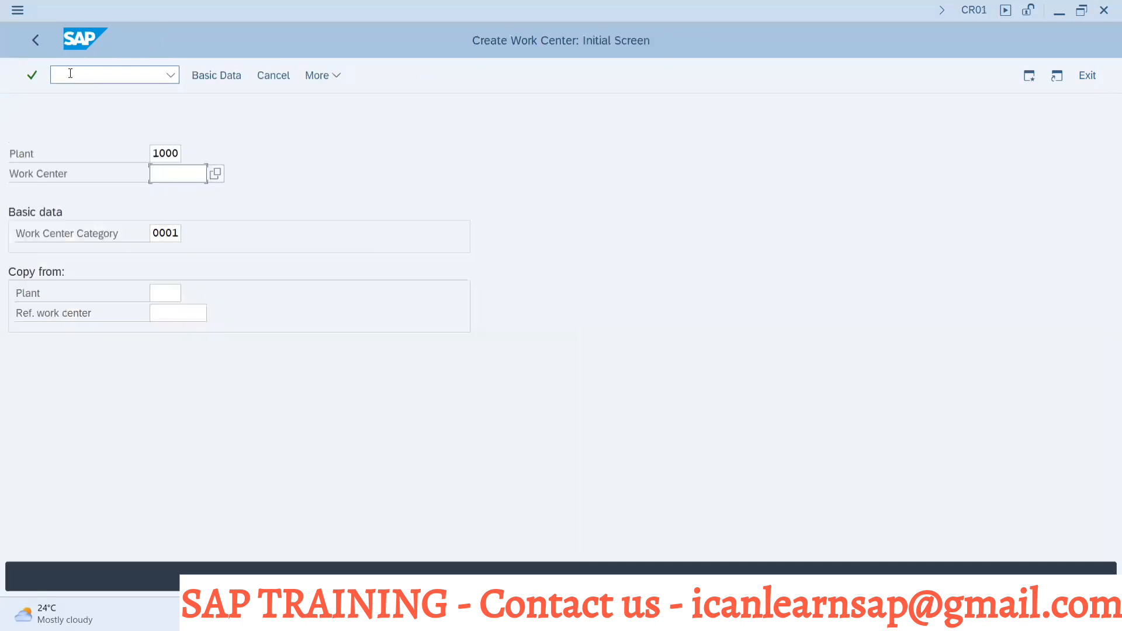
pyautogui.click(154, 173)
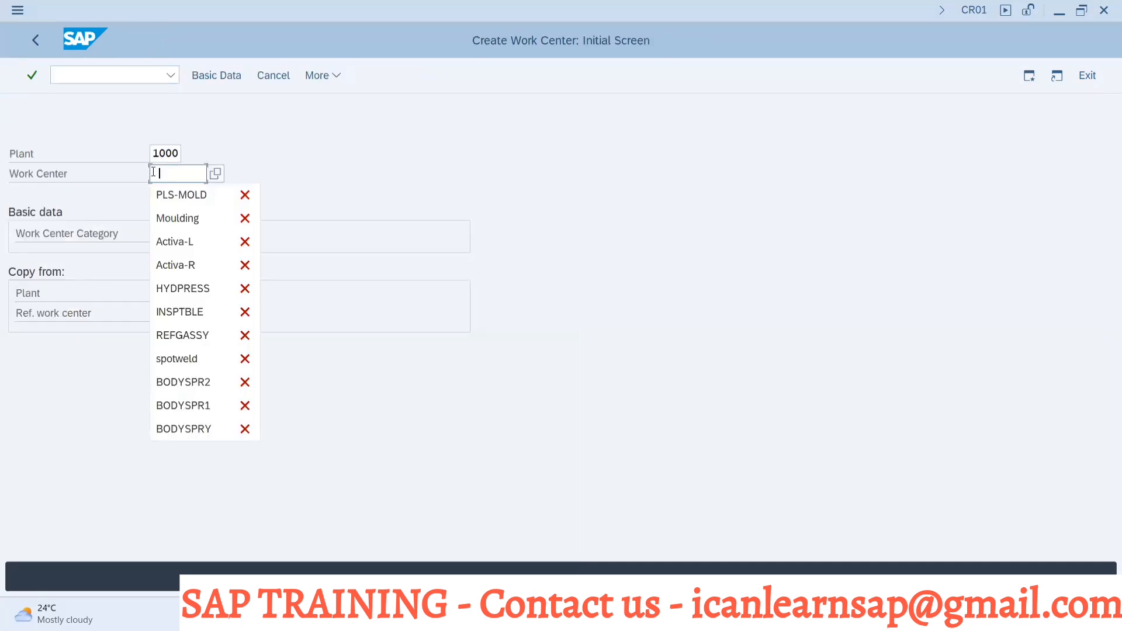
pyautogui.write('bri')
pyautogui.write('lling')
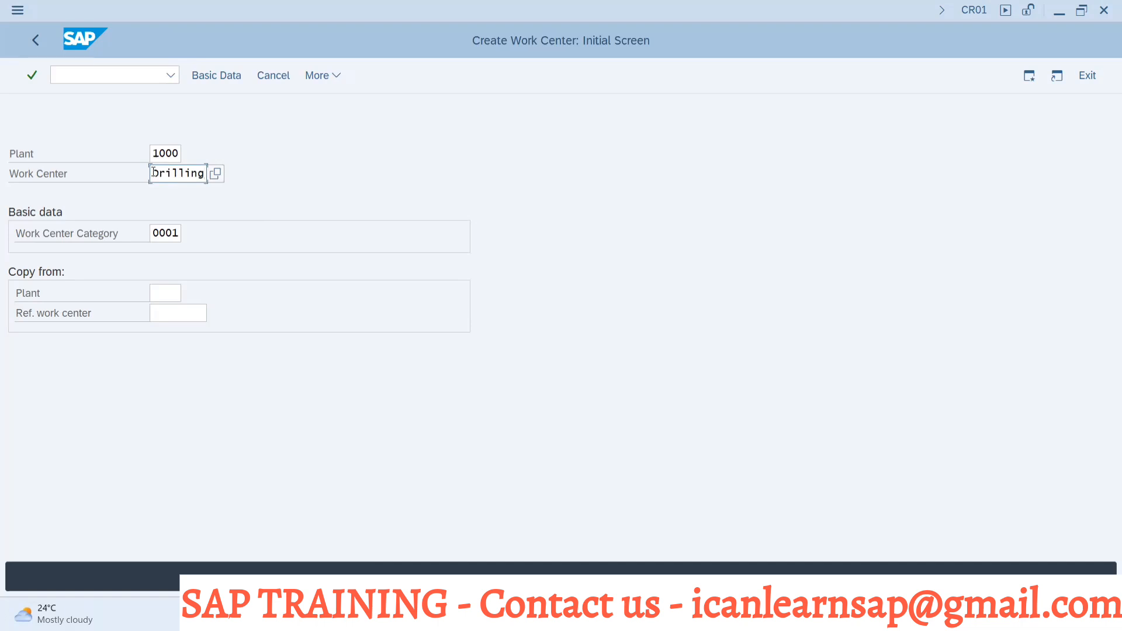
# Step: Set the copy reference to plant 1000 and work center PLS-MOLD, copying the name from the Excel list, and continue to the data selection
pyautogui.click(167, 292)
pyautogui.write('10')
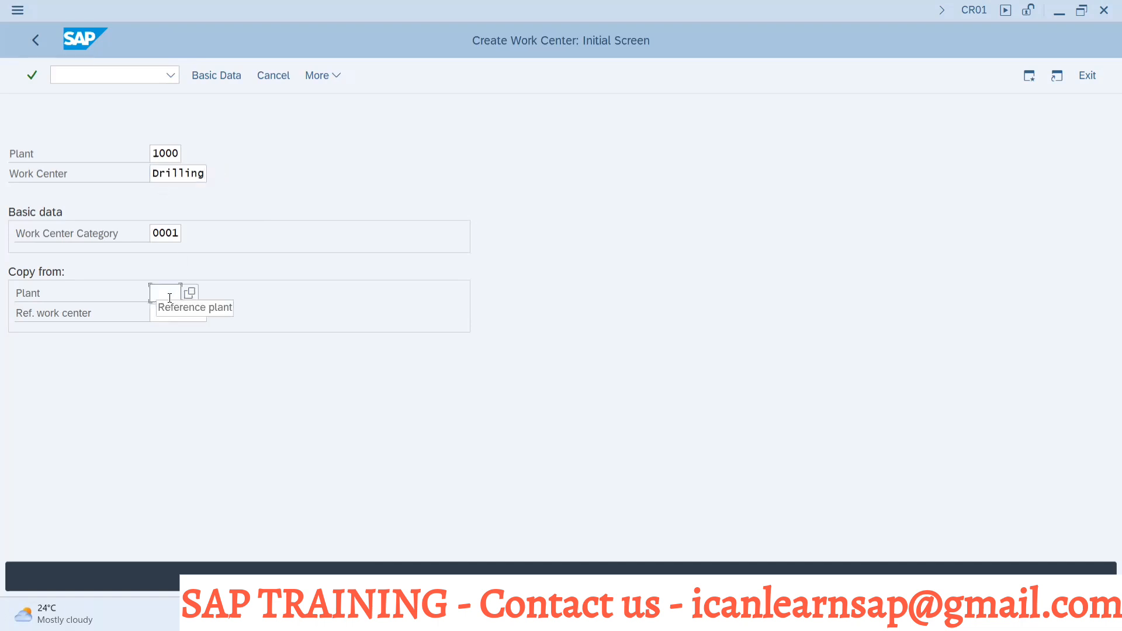
pyautogui.write('00')
pyautogui.click(170, 312)
pyautogui.hotkey('alt', 'Tab')
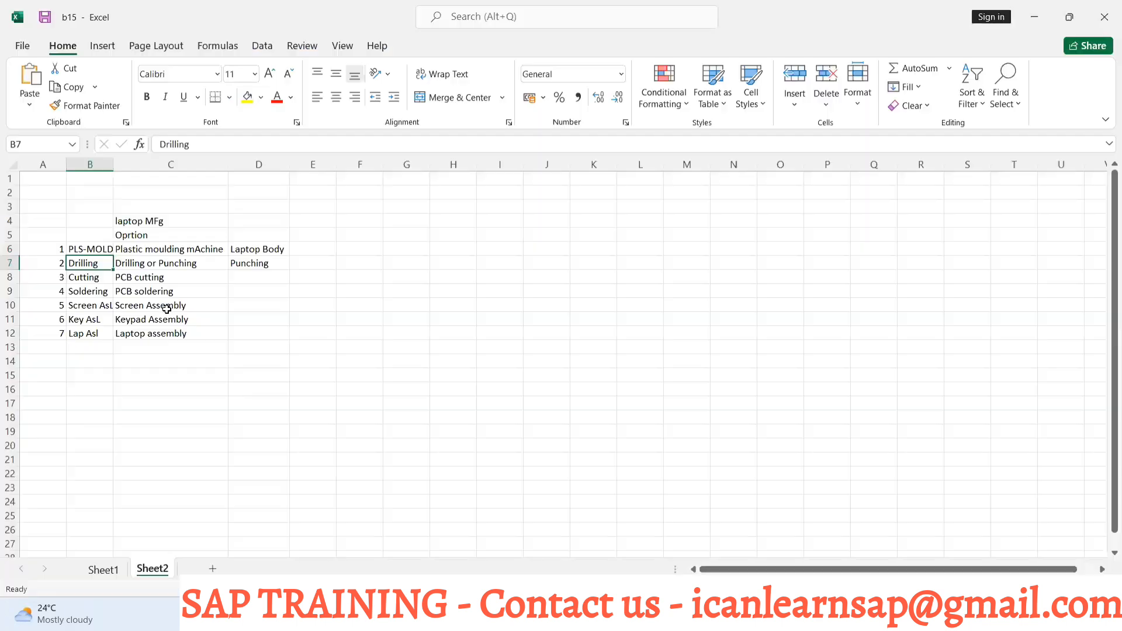
pyautogui.click(93, 251)
pyautogui.hotkey('ctrl', 'c')
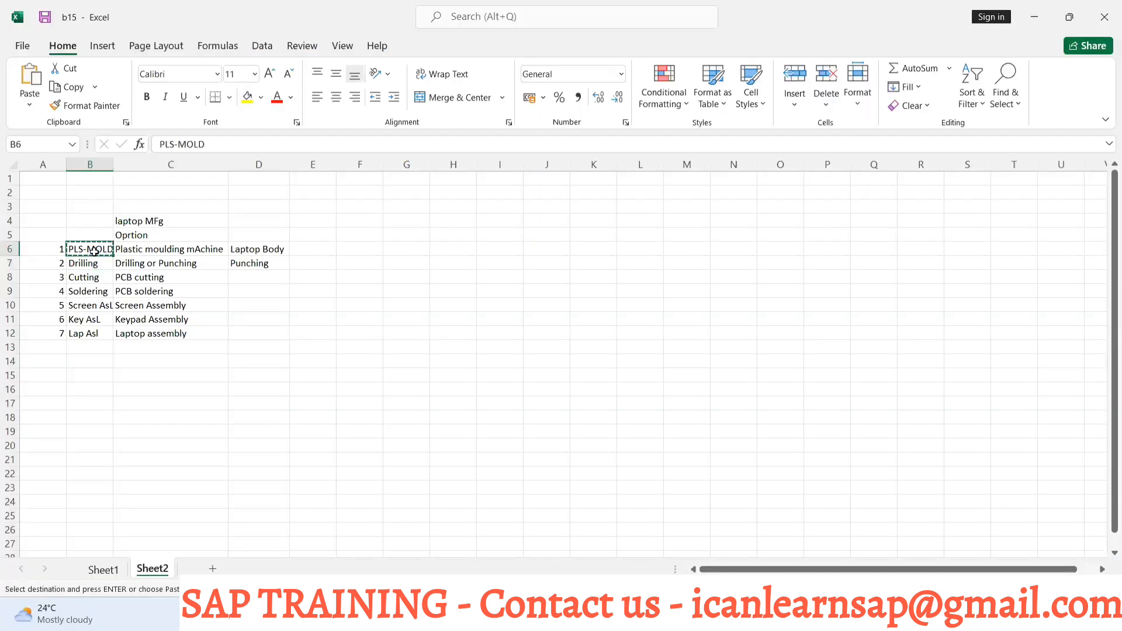
pyautogui.hotkey('alt', 'Tab')
pyautogui.hotkey('ctrl', 'v')
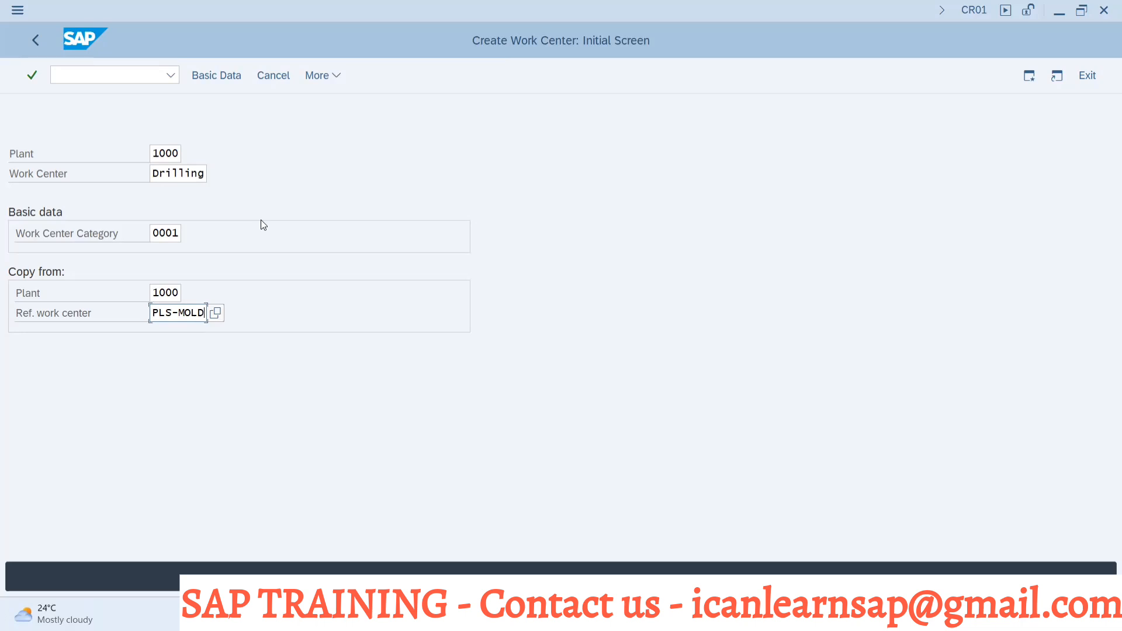
pyautogui.press('Return')
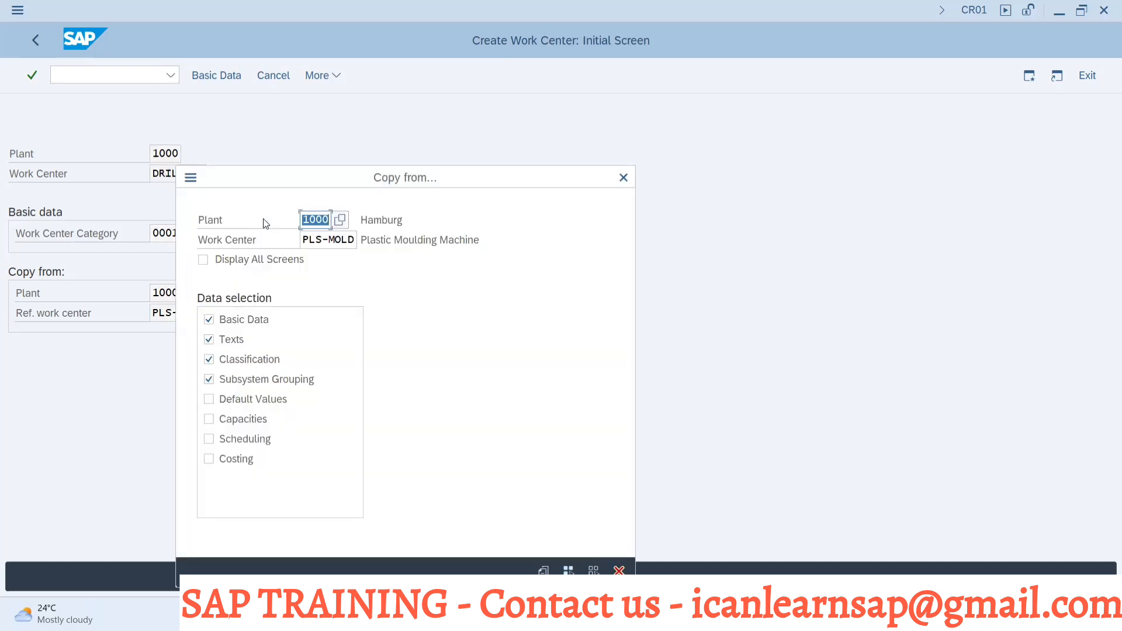
# Step: Copy only Basic Data, Default Values, Capacities, Scheduling and Costing from PLS-MOLD, leaving out Texts, Classification and Subsystem Grouping
pyautogui.click(212, 338)
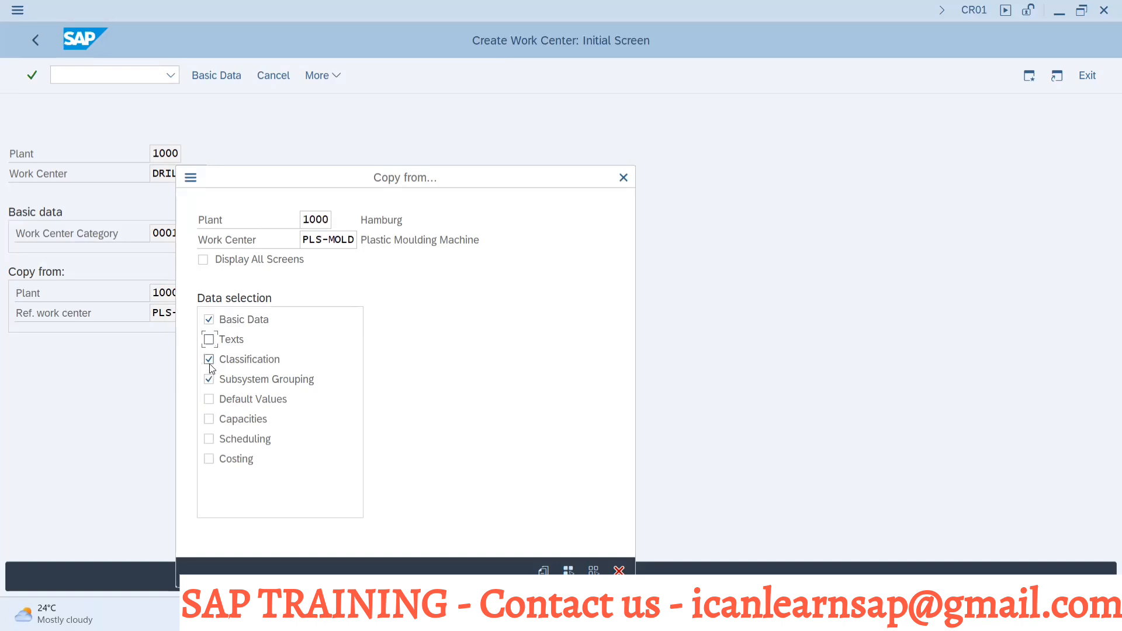
pyautogui.click(209, 360)
pyautogui.click(209, 378)
pyautogui.click(210, 399)
pyautogui.click(210, 419)
pyautogui.click(210, 439)
pyautogui.click(210, 459)
pyautogui.moveTo(489, 192); pyautogui.dragTo(618, 156)
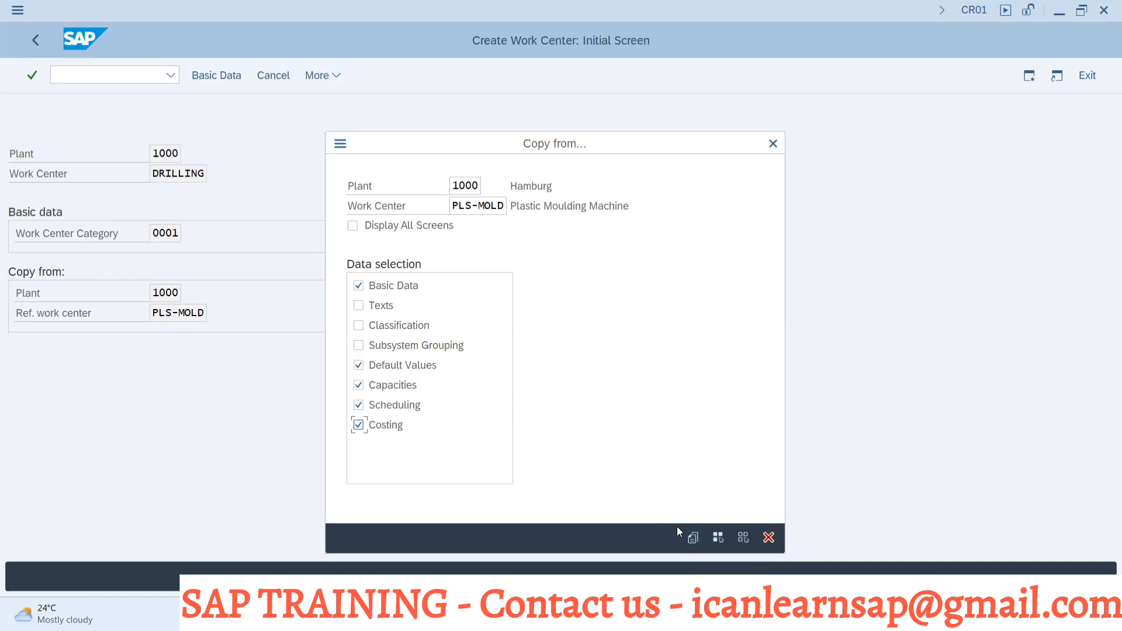
pyautogui.click(693, 538)
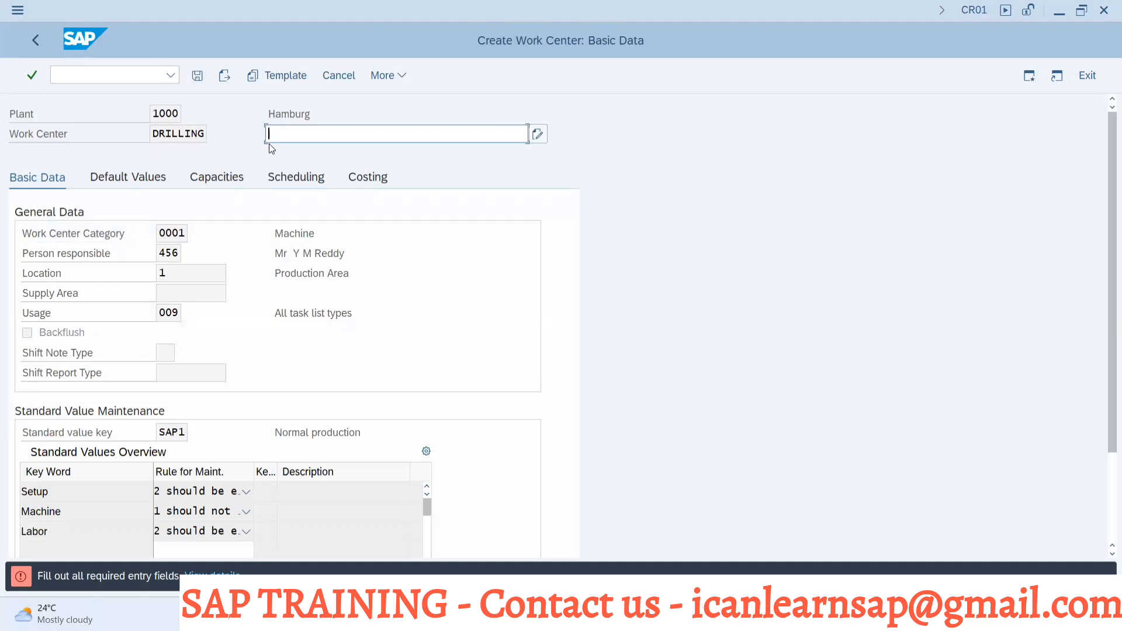
# Step: Enter "Drilling Machine" as the description of the DRILLING work center
pyautogui.write('LO')
pyautogui.press('BackSpace')
pyautogui.write('O')
pyautogui.press('BackSpace')
pyautogui.press('BackSpace')
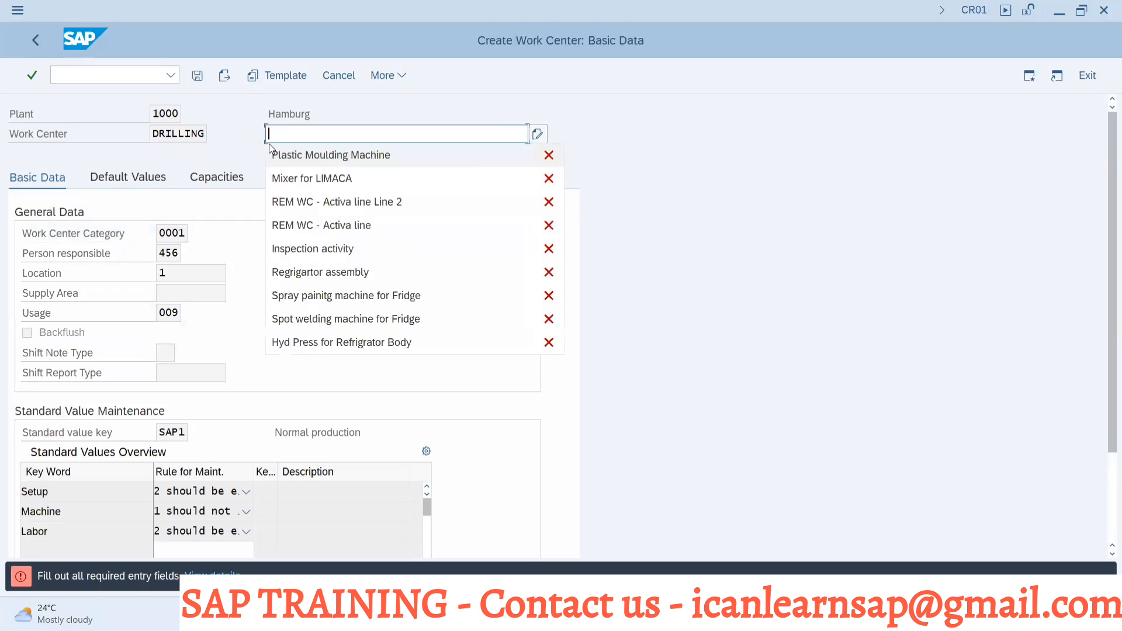
pyautogui.write('Drilli')
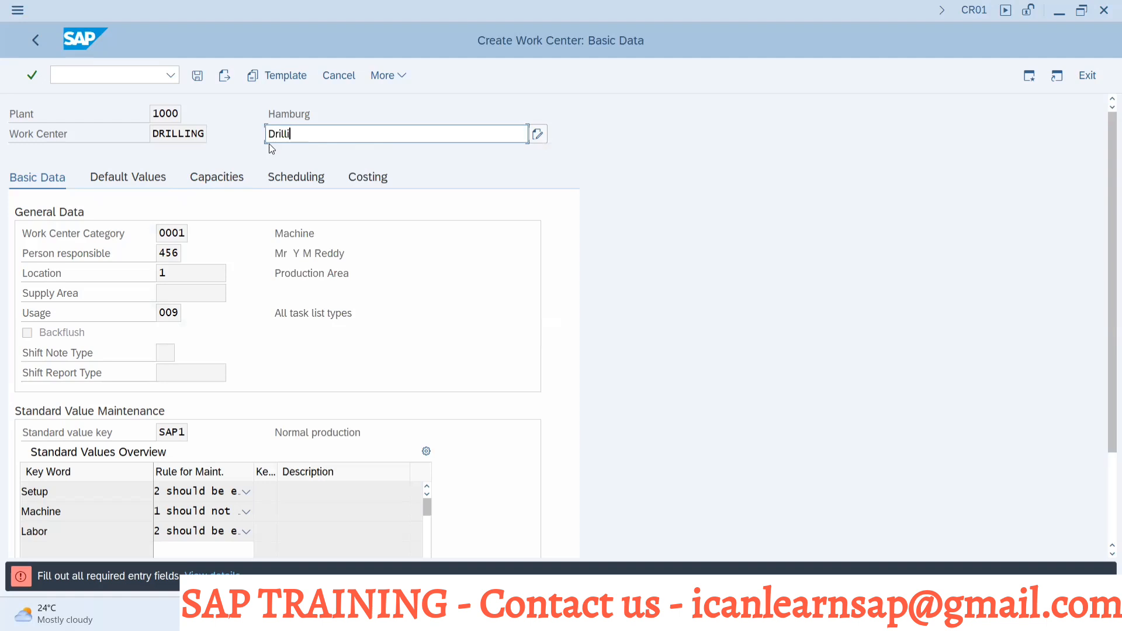
pyautogui.write('ng Machine')
# Step: Go through the copied Default Values, Capacities, Scheduling and Costing data of DRILLING and save the work center
pyautogui.click(142, 180)
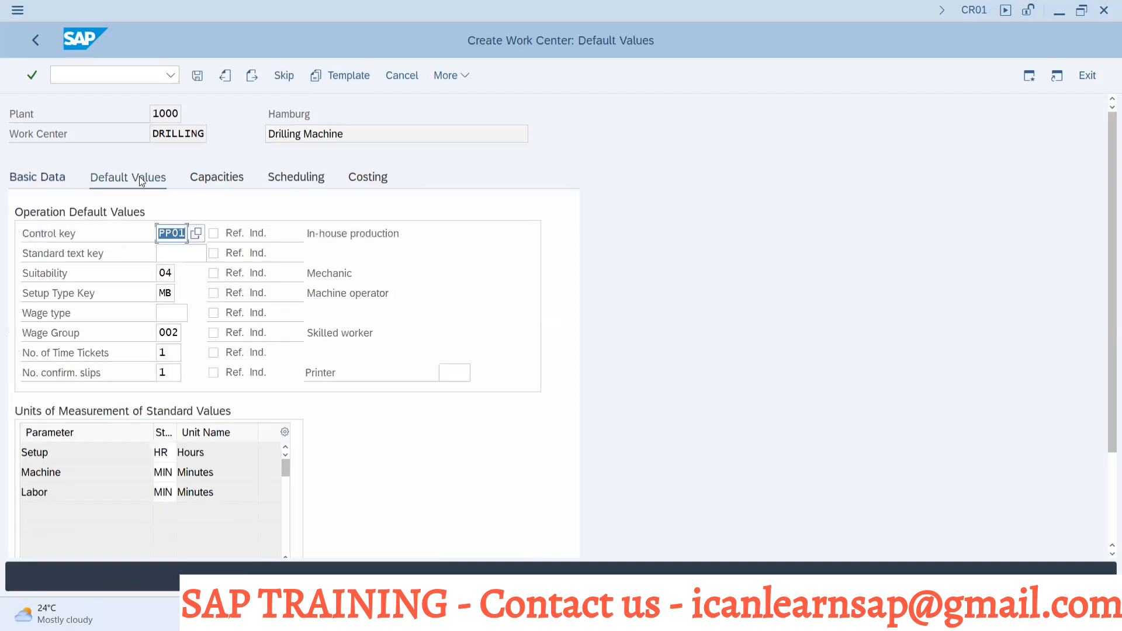
pyautogui.click(218, 183)
pyautogui.click(299, 180)
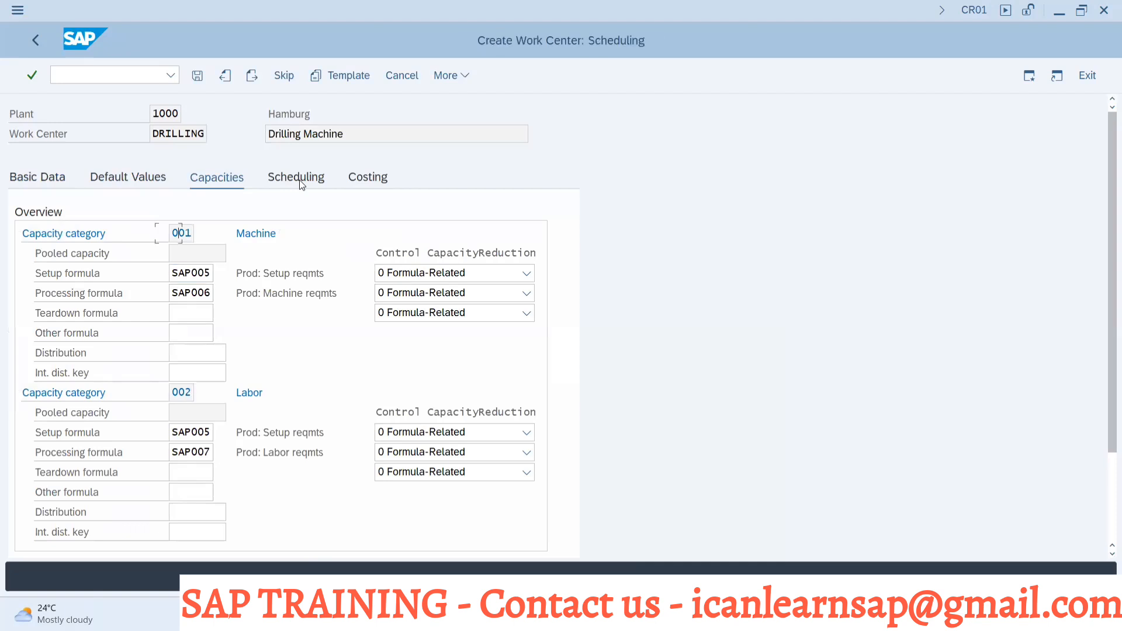
pyautogui.click(366, 182)
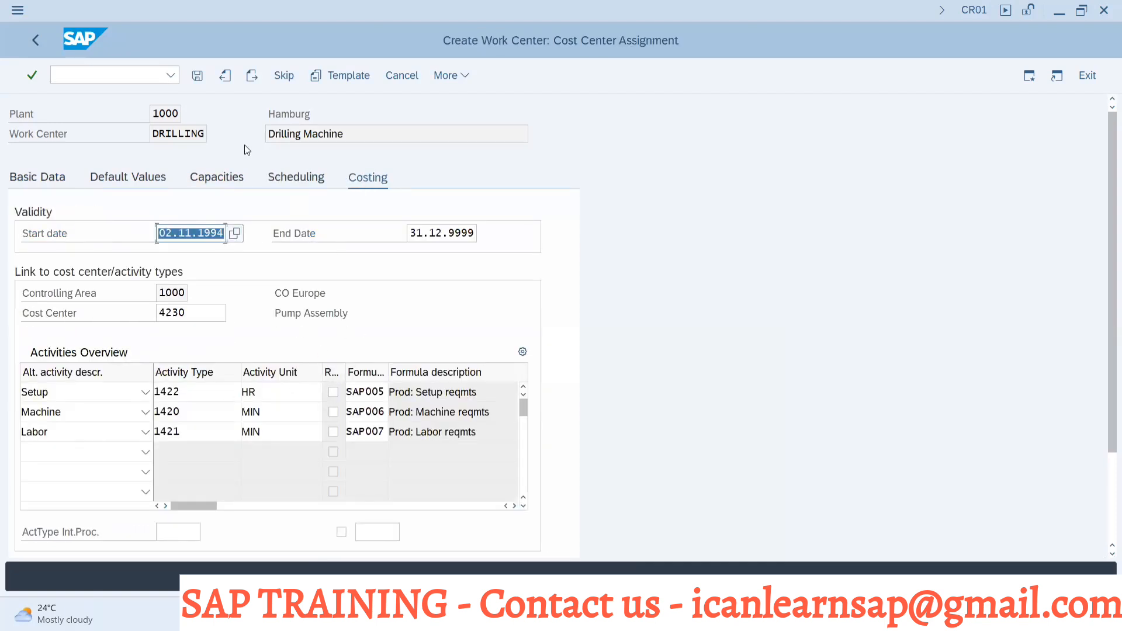
pyautogui.click(198, 76)
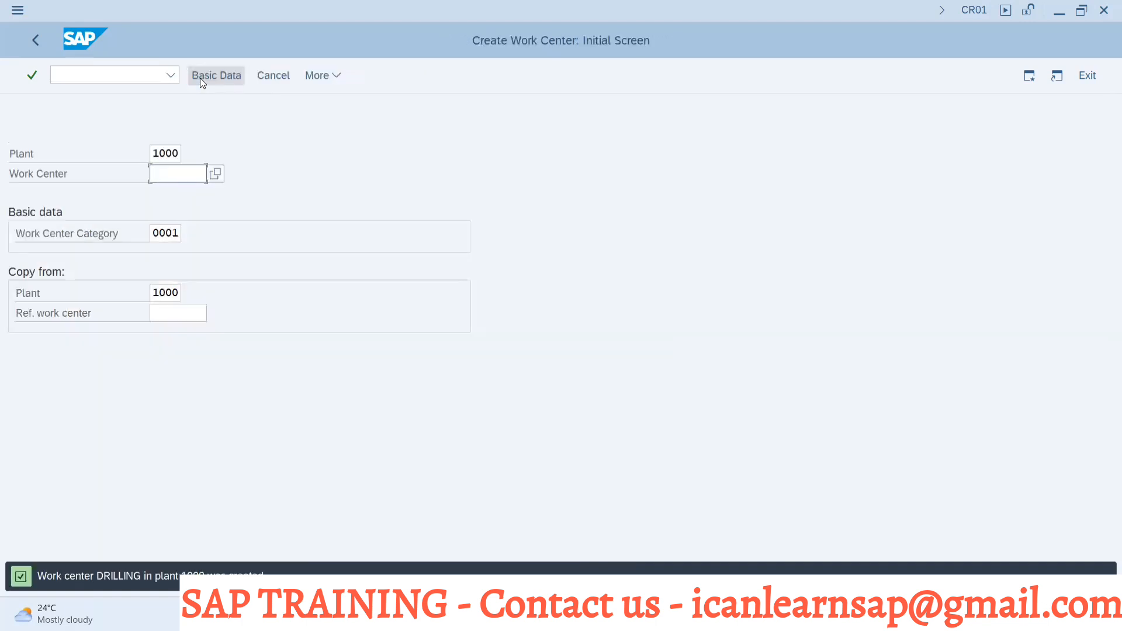
# Step: Start transaction CR03 and display the basic data of work center DRILLING in plant 1000
pyautogui.click(140, 79)
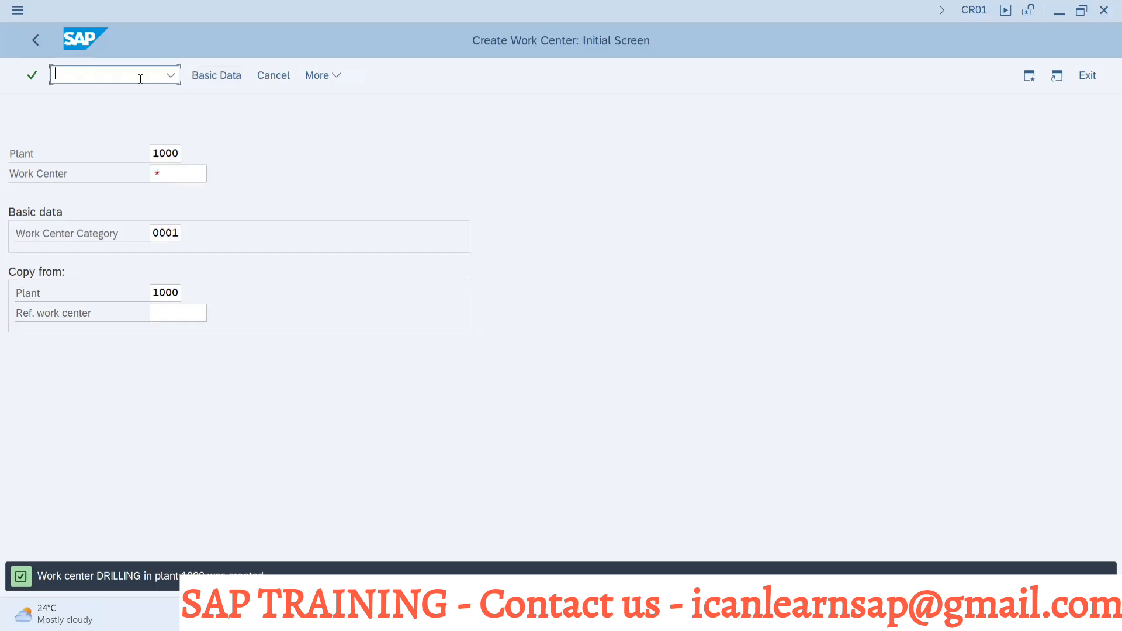
pyautogui.write('/ncr03')
pyautogui.press('Return')
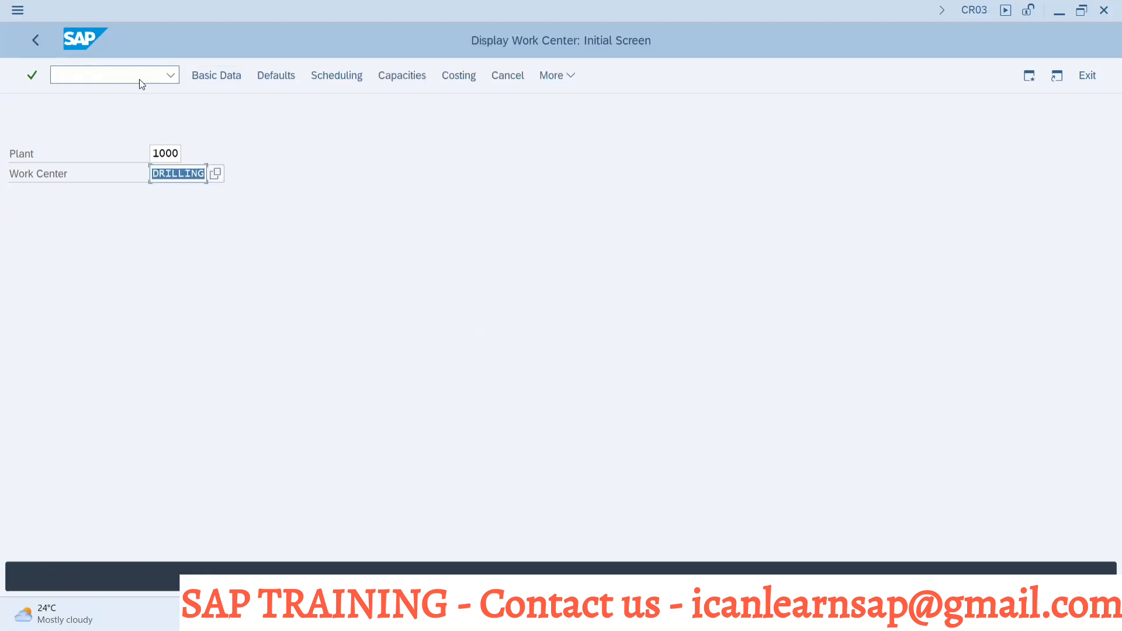
pyautogui.press('Return')
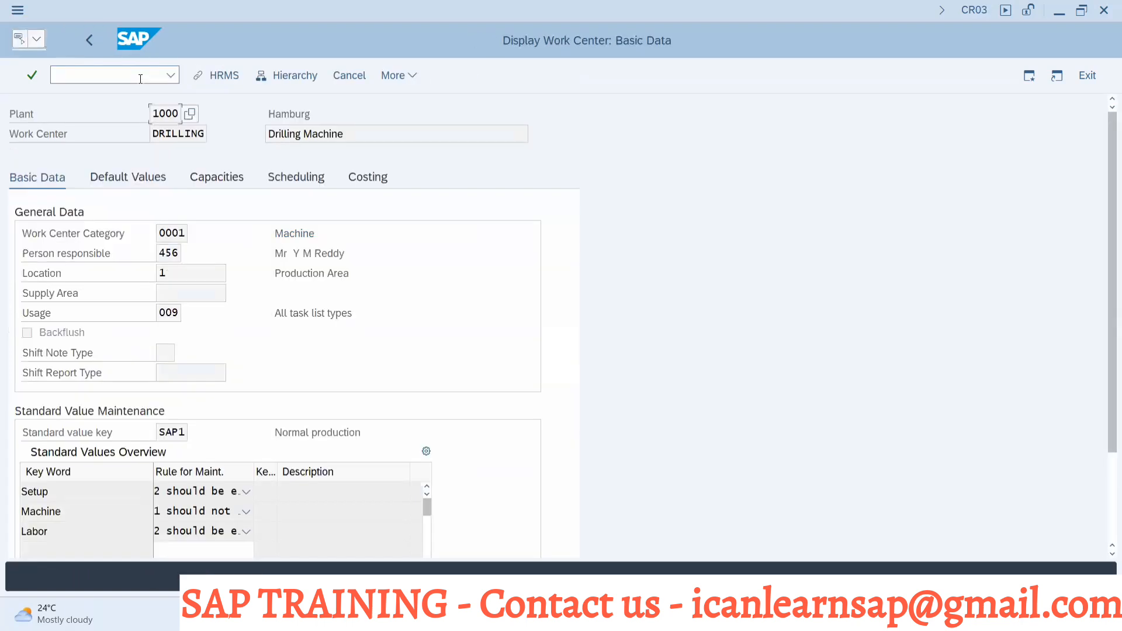
# Step: Copy the work center name DRILLING from SAP into cell B7 of the Excel operations list
pyautogui.click(156, 136)
pyautogui.hotkey('alt', 'Tab')
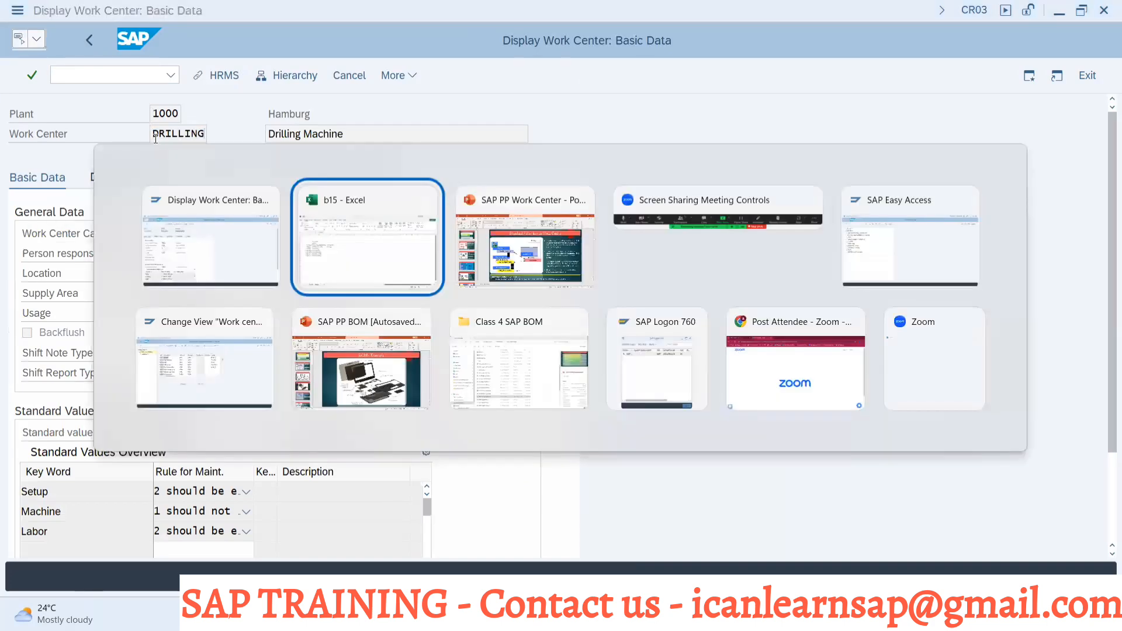
pyautogui.click(98, 262)
pyautogui.hotkey('ctrl', 'v')
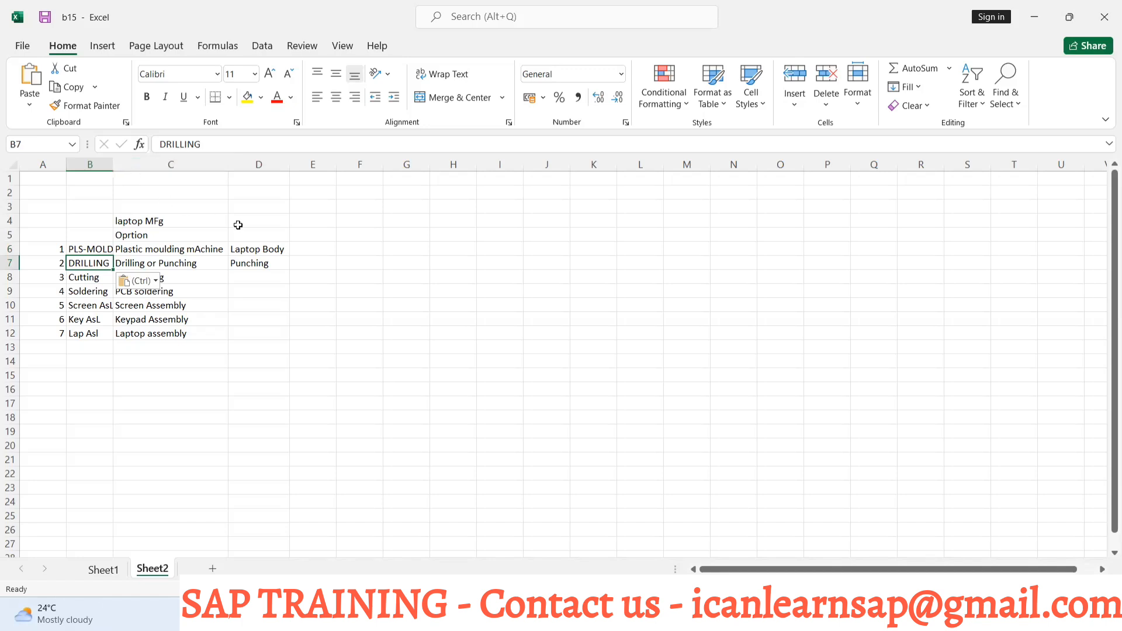
pyautogui.click(313, 292)
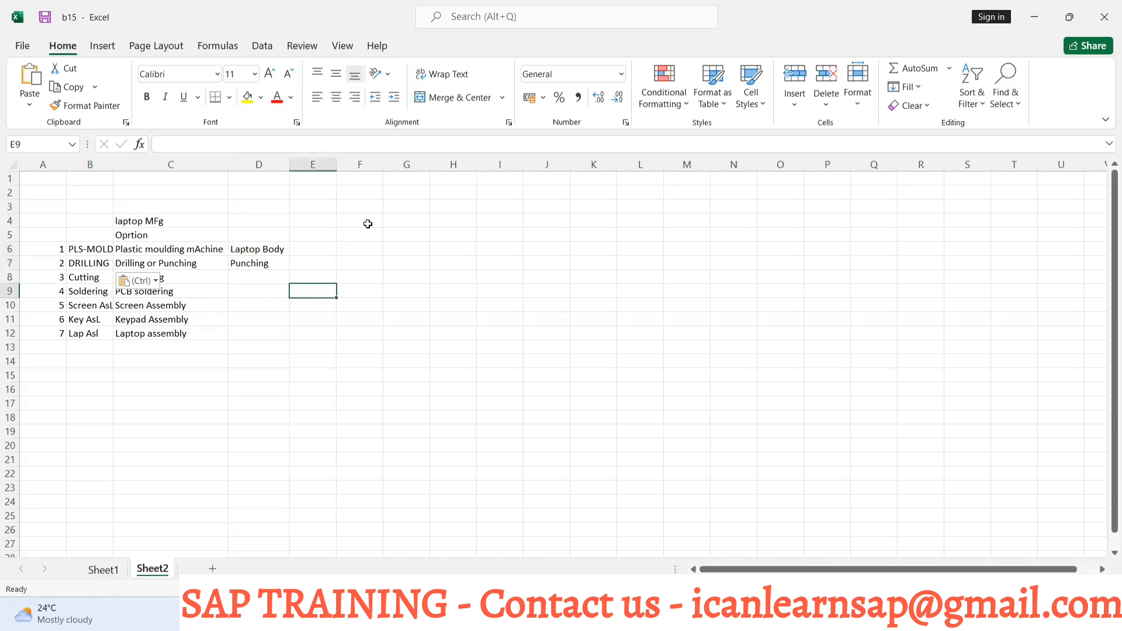
# Step: Start transaction CR01 in SAP and enter Cutting, copied from cell B8 of the Excel list, as the new work center in plant 1000
pyautogui.click(88, 279)
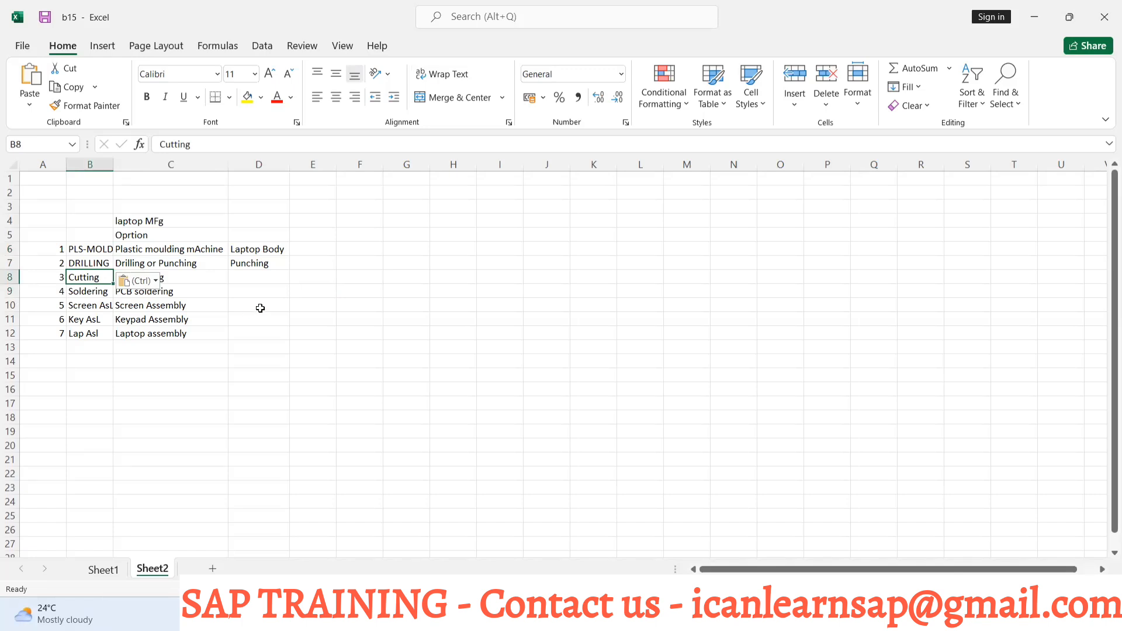
pyautogui.hotkey('alt', 'Tab')
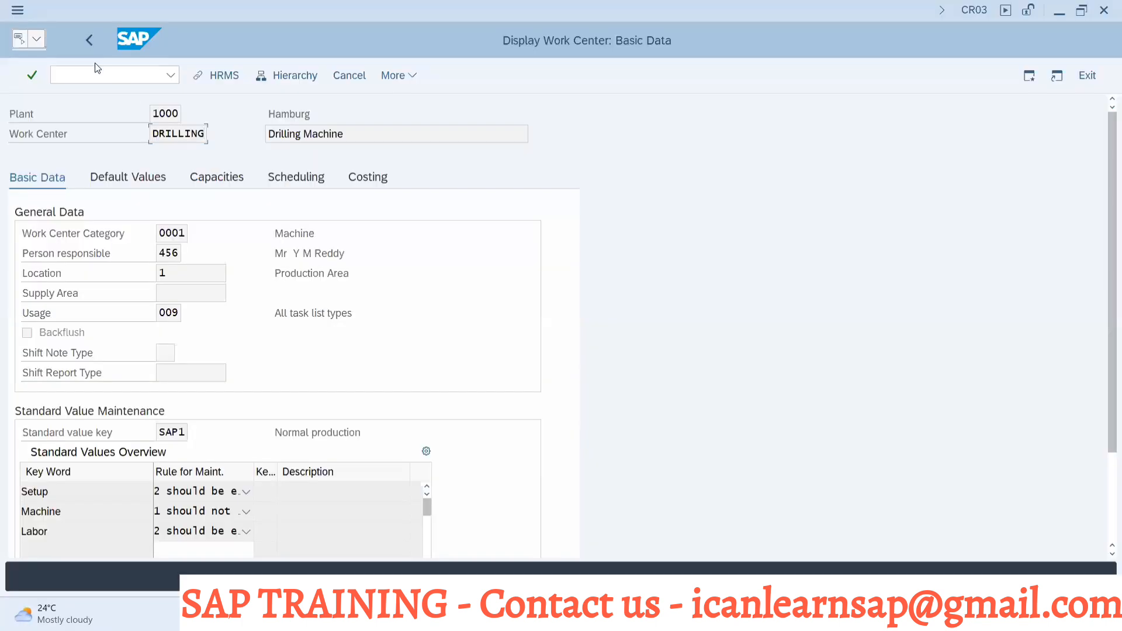
pyautogui.click(97, 76)
pyautogui.write('/ncr01')
pyautogui.press('Return')
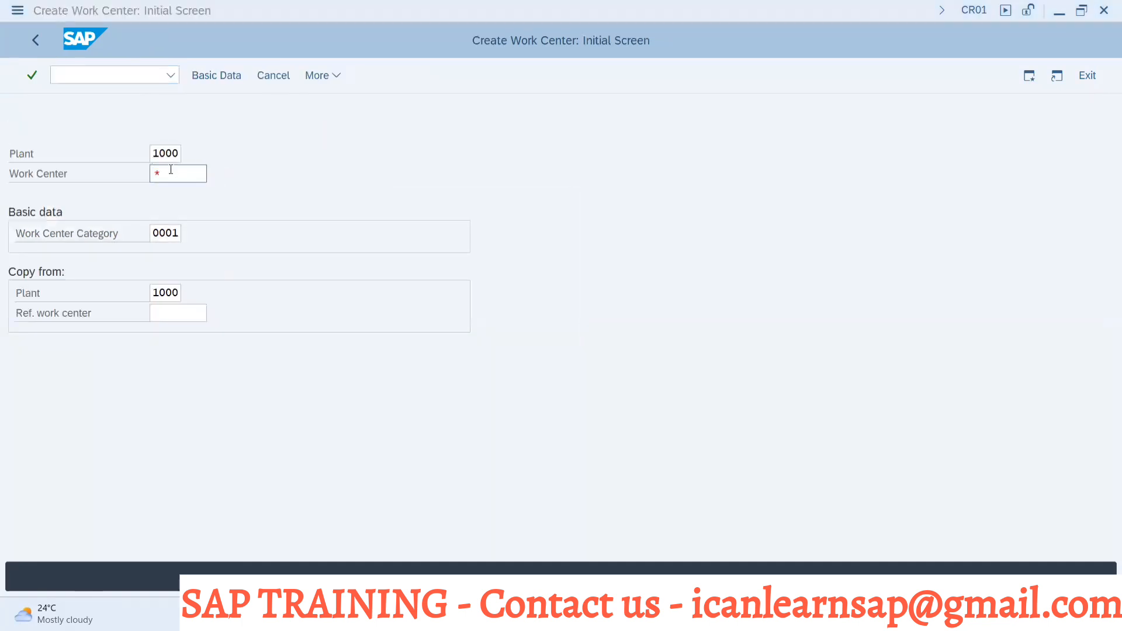
pyautogui.hotkey('alt', 'Tab')
pyautogui.hotkey('ctrl', 'c')
pyautogui.hotkey('alt', 'Tab')
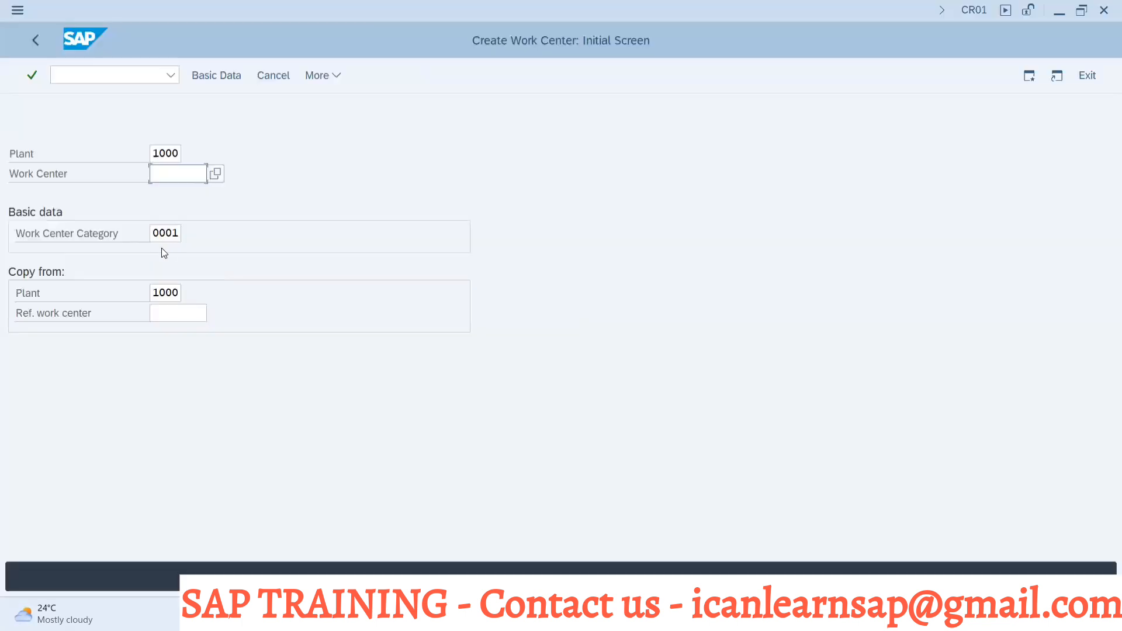
pyautogui.hotkey('ctrl', 'v')
# Step: Set the reference work center to DRILLING, copied from the Excel list, and try to continue to the data selection
pyautogui.click(165, 311)
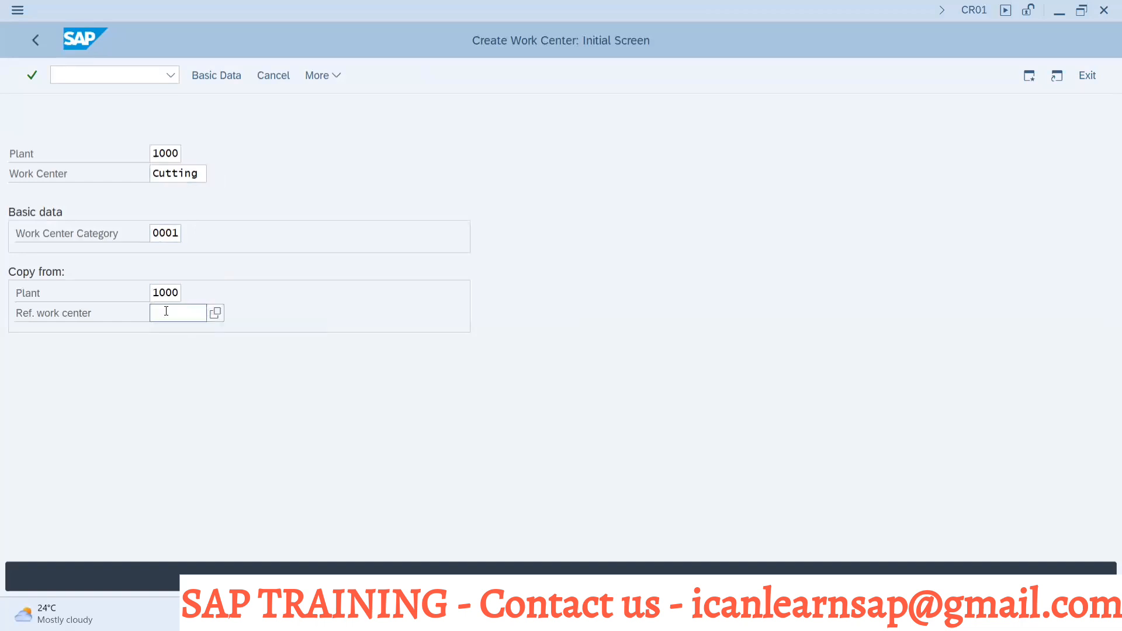
pyautogui.hotkey('alt', 'Tab')
pyautogui.click(97, 264)
pyautogui.hotkey('ctrl', 'c')
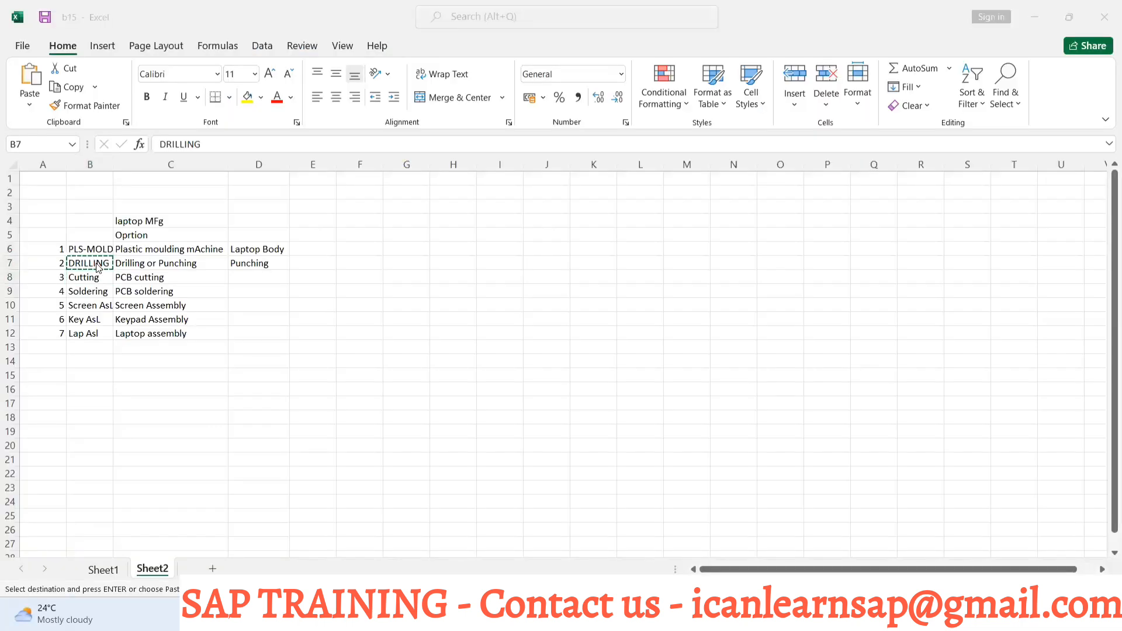
pyautogui.hotkey('alt', 'Tab')
pyautogui.hotkey('ctrl', 'v')
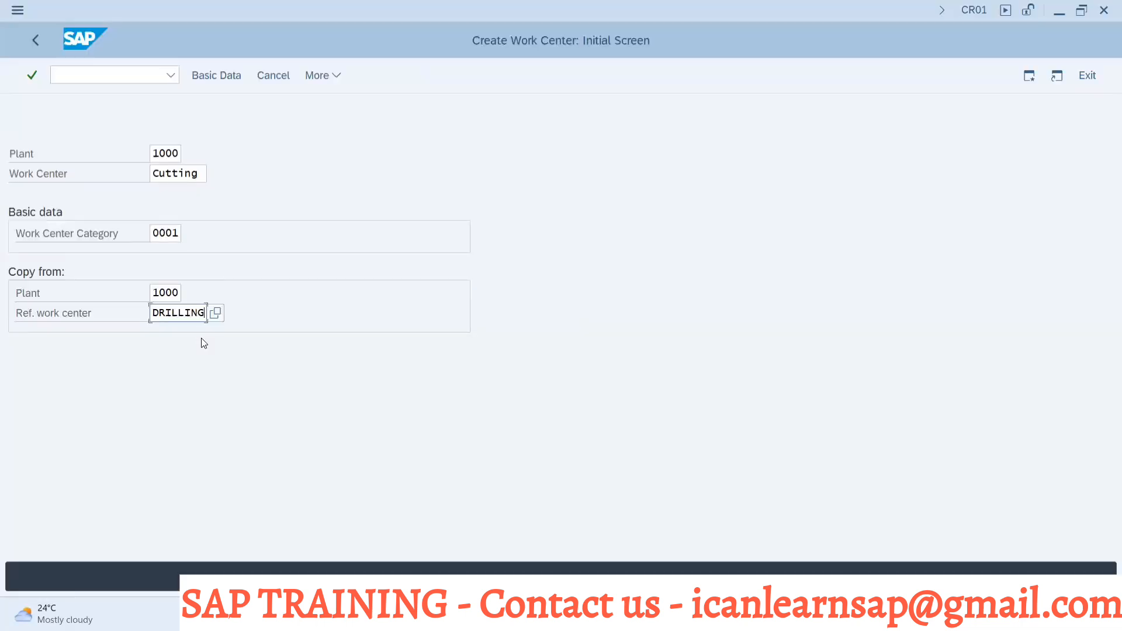
pyautogui.press('Return')
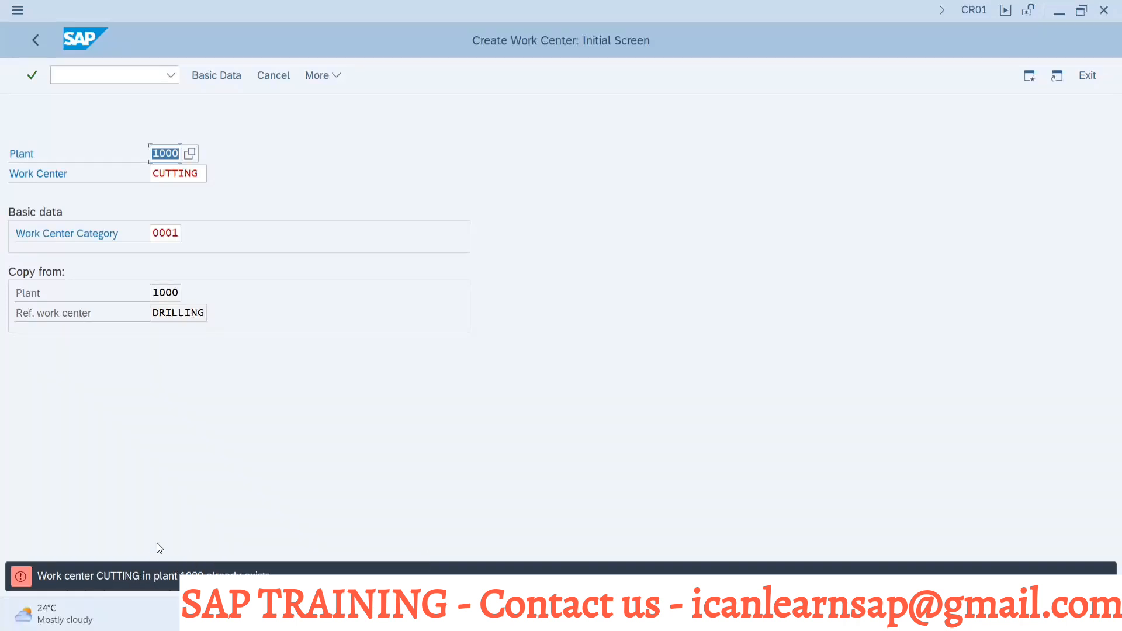
# Step: Replace the new work center's name with the Soldering entry copied from cell B9 of the Excel list
pyautogui.hotkey('alt', 'Tab')
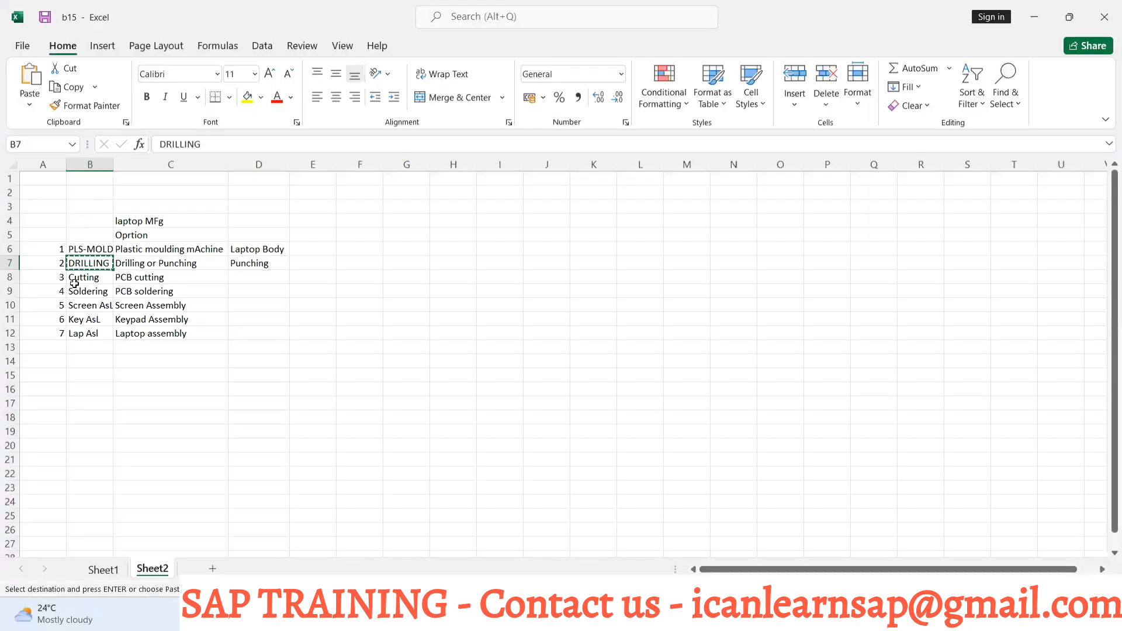
pyautogui.click(79, 290)
pyautogui.hotkey('ctrl', 'c')
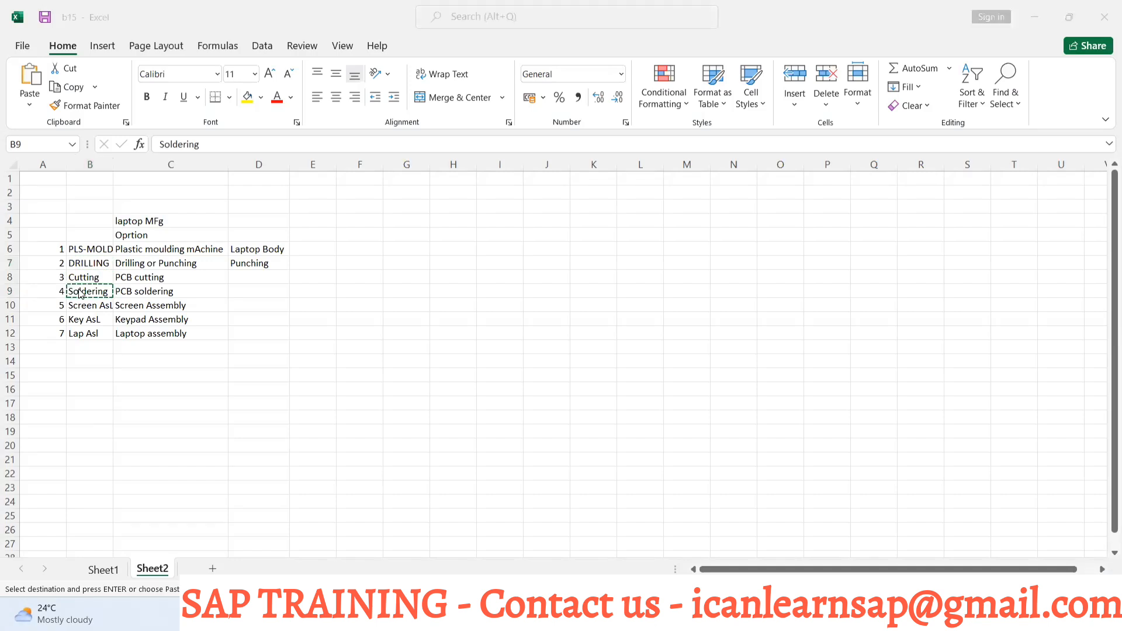
pyautogui.hotkey('alt', 'Tab')
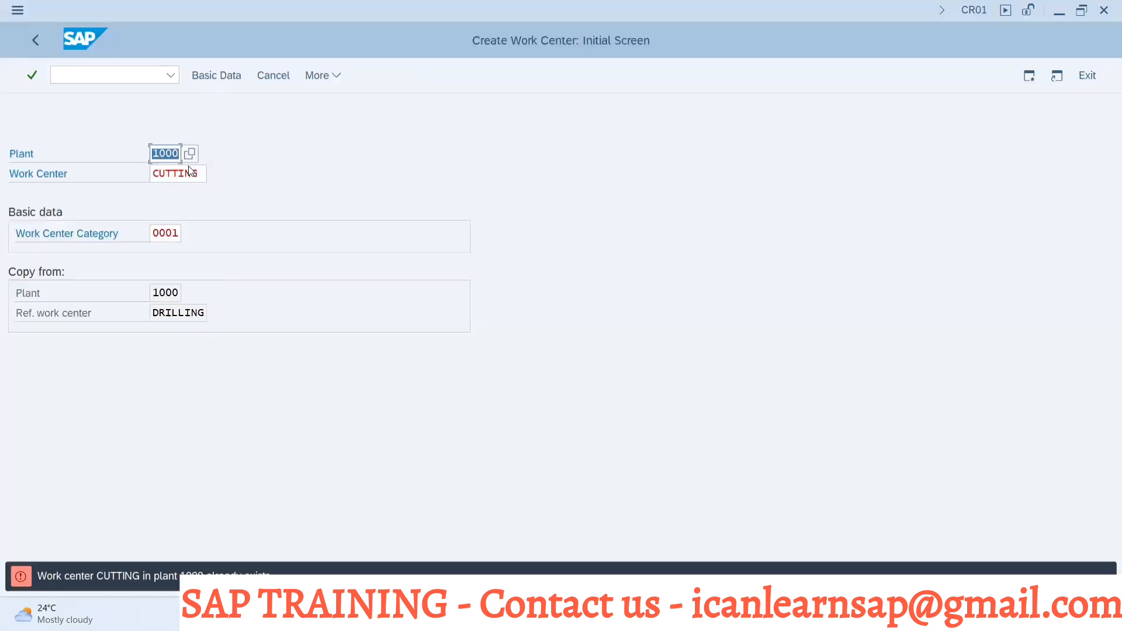
pyautogui.click(158, 173)
pyautogui.press('Delete')
pyautogui.press('Delete')
pyautogui.press('Delete')
pyautogui.press('Delete')
pyautogui.press('Delete')
pyautogui.press('Delete')
pyautogui.press('BackSpace')
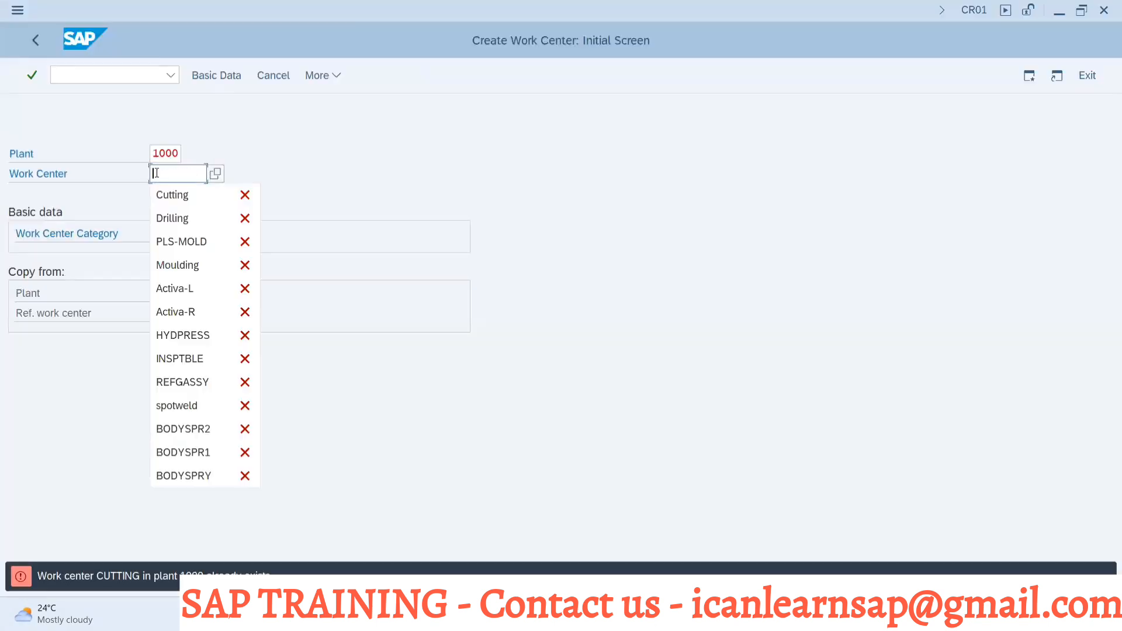
pyautogui.hotkey('ctrl', 'v')
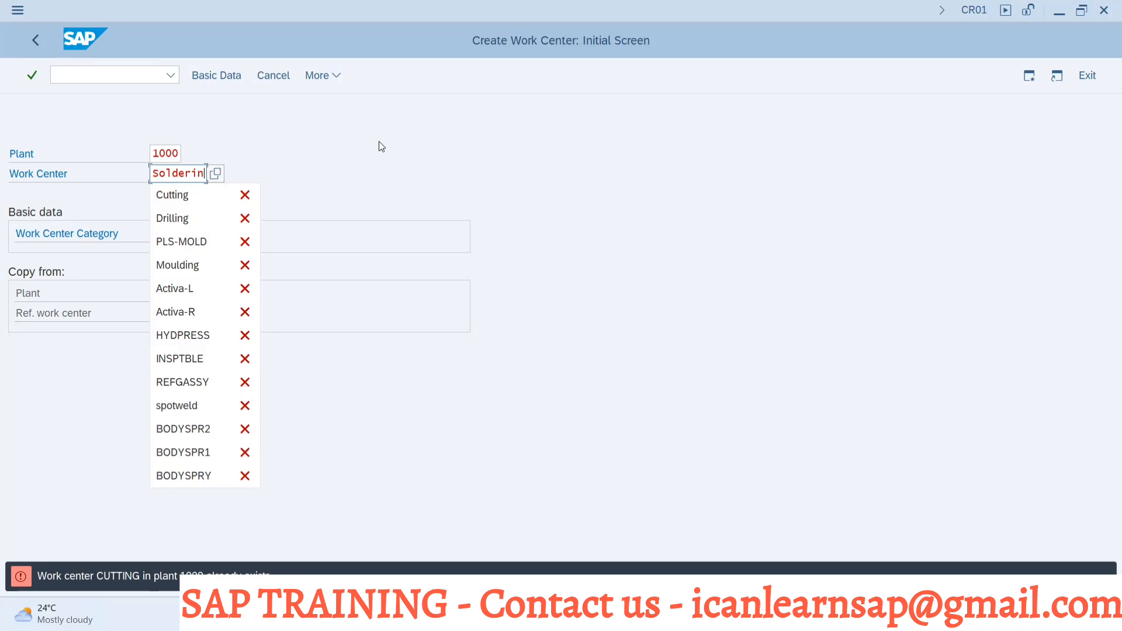
# Step: Retype the end of the work center name so that it reads Solderin, and continue to the data selection
pyautogui.press('BackSpace')
pyautogui.press('BackSpace')
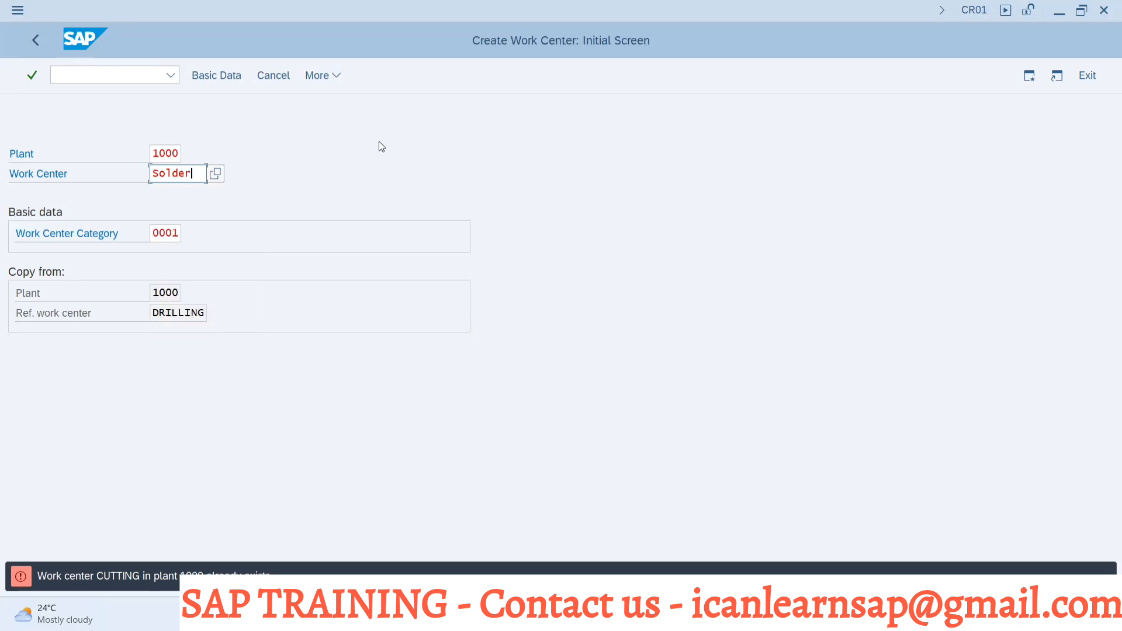
pyautogui.press('BackSpace')
pyautogui.press('BackSpace')
pyautogui.press('BackSpace')
pyautogui.write('derin')
pyautogui.press('Return')
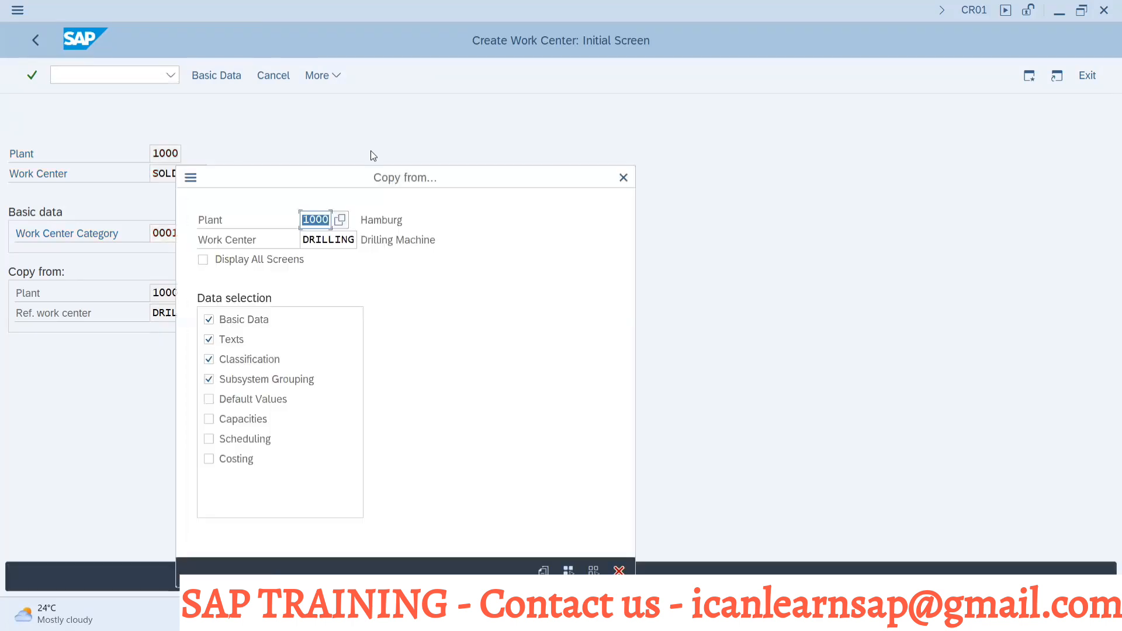
# Step: Copy only Basic Data, Default Values, Capacities, Scheduling and Costing from DRILLING, leaving out Texts, Classification and Subsystem Grouping
pyautogui.click(209, 341)
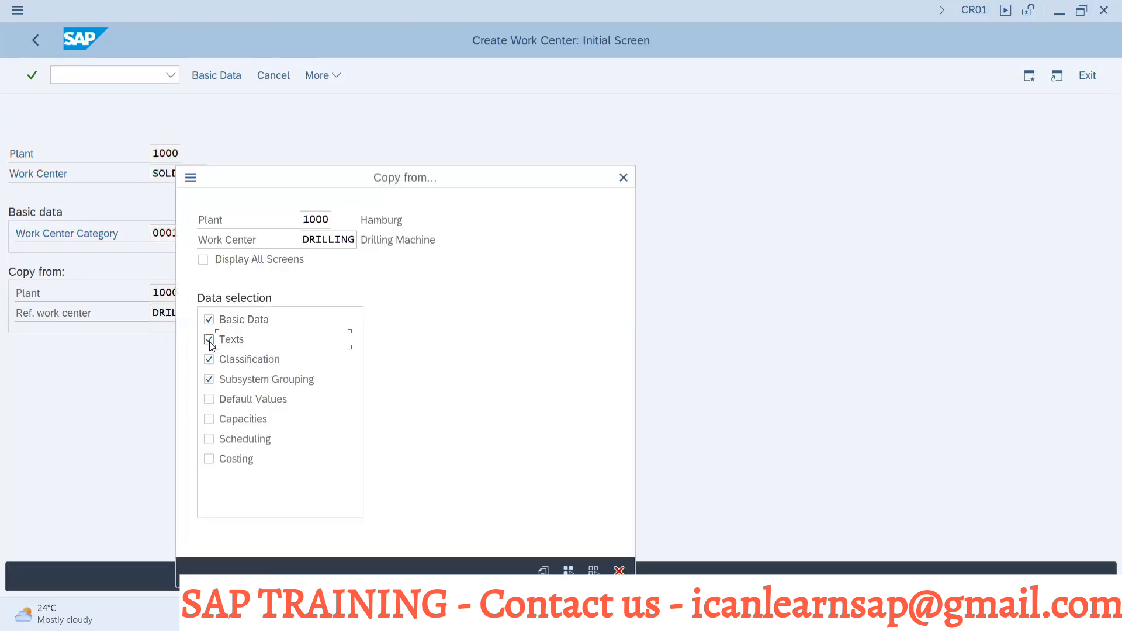
pyautogui.click(209, 360)
pyautogui.click(209, 378)
pyautogui.click(210, 399)
pyautogui.click(209, 419)
pyautogui.click(210, 419)
pyautogui.click(210, 459)
pyautogui.press('Return')
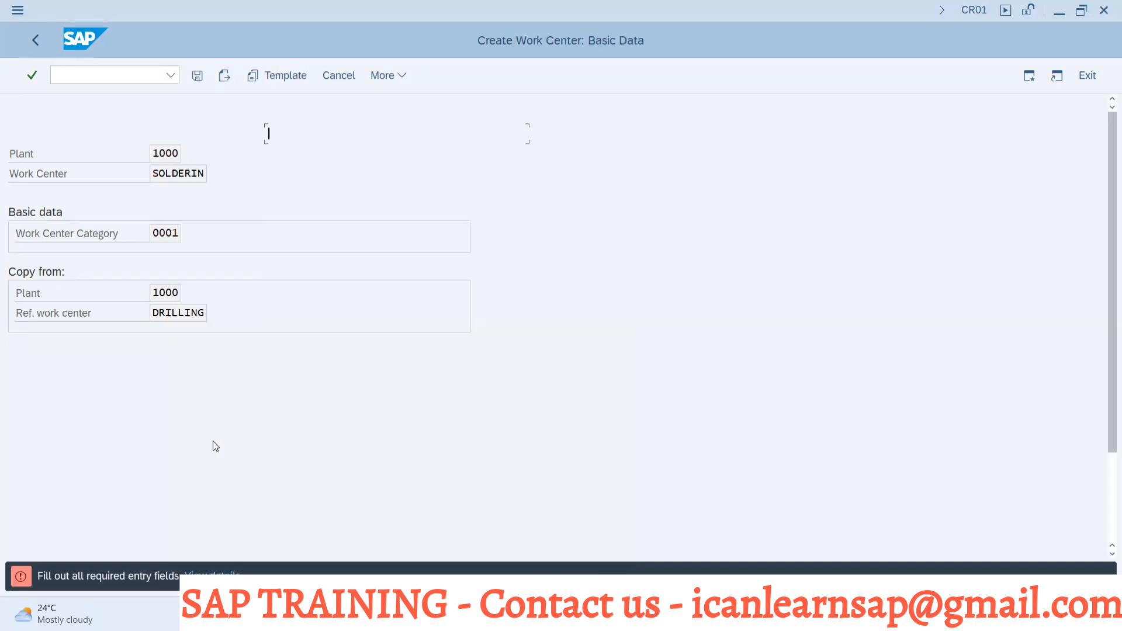
# Step: Enter the description "Soldering of PCB" and save work center SOLDERIN after going through its Default Values, Capacities, Scheduling and Costing data
pyautogui.write('Sold')
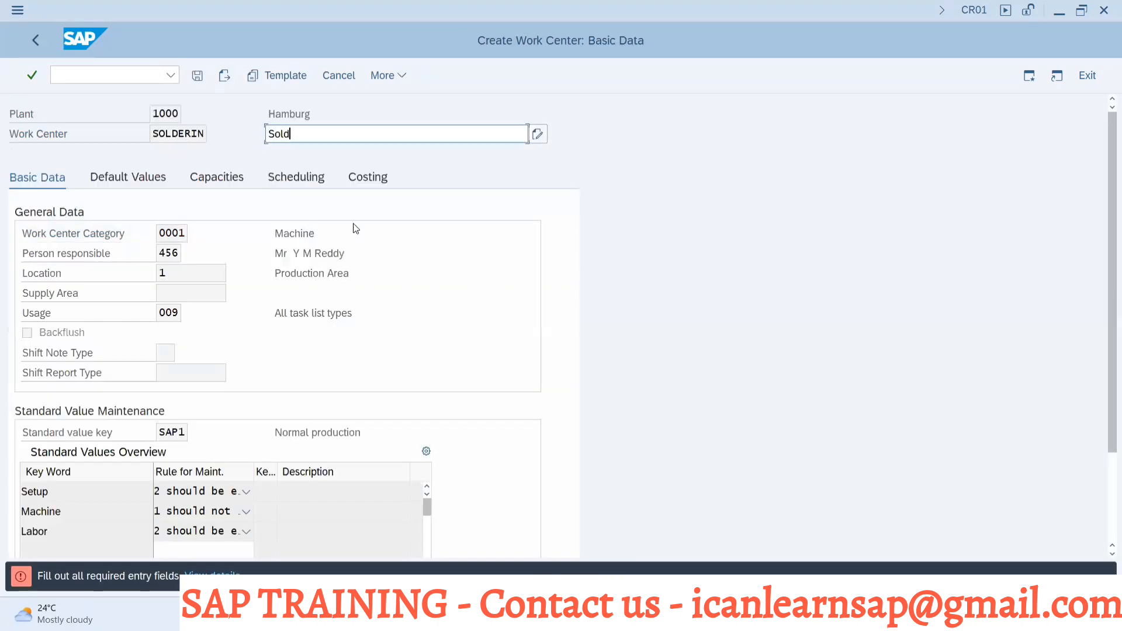
pyautogui.write('ering of PCB')
pyautogui.click(142, 177)
pyautogui.click(217, 179)
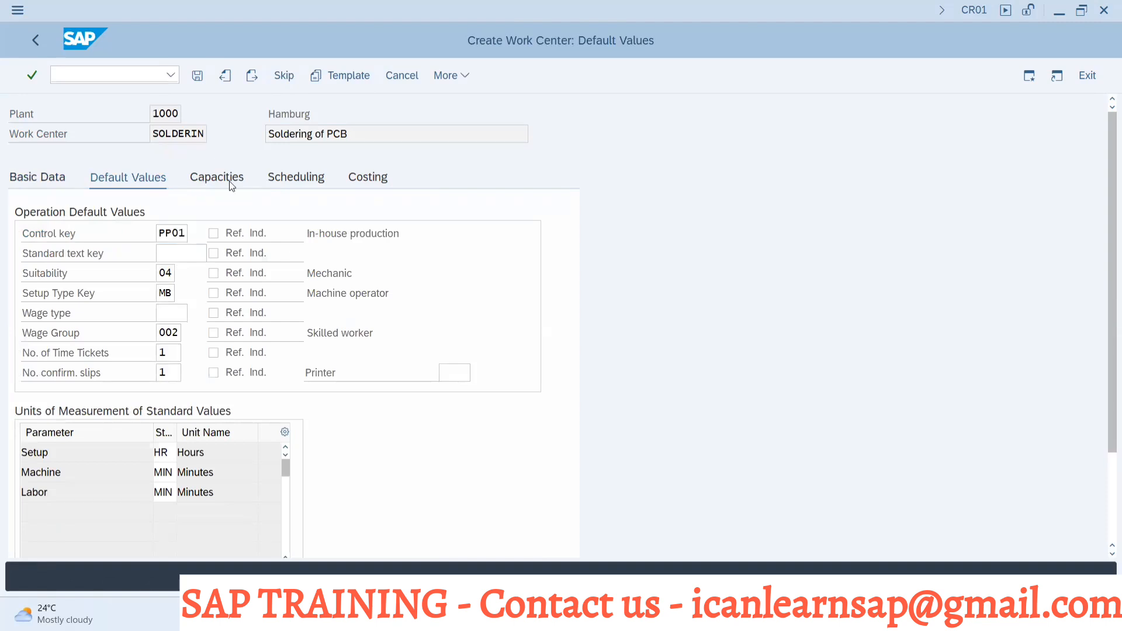
pyautogui.click(299, 180)
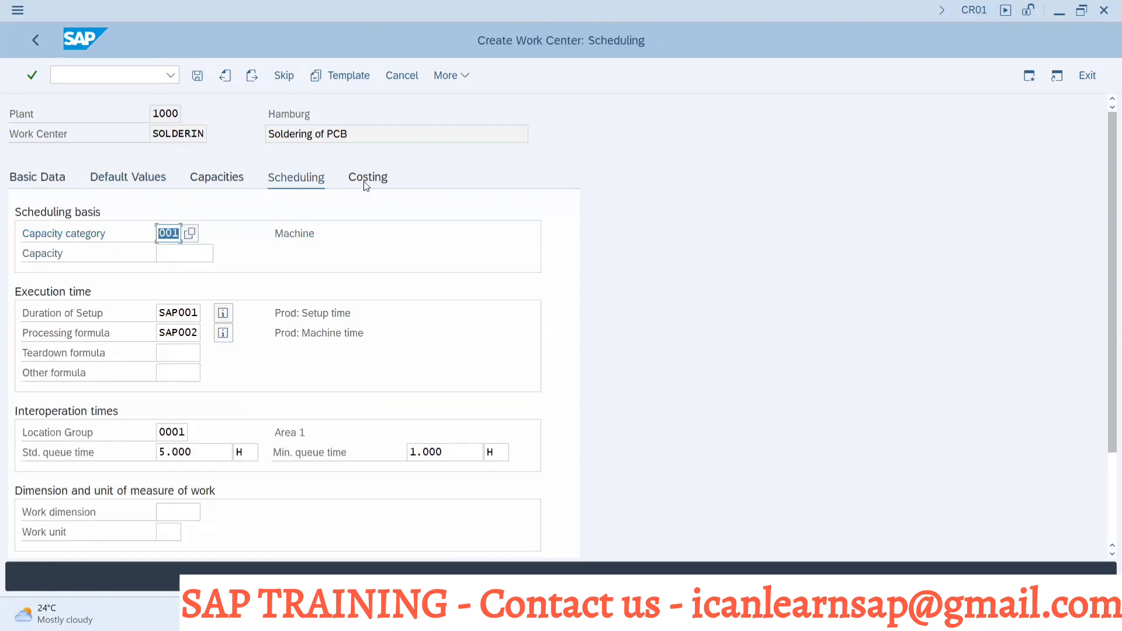
pyautogui.click(366, 180)
pyautogui.click(198, 76)
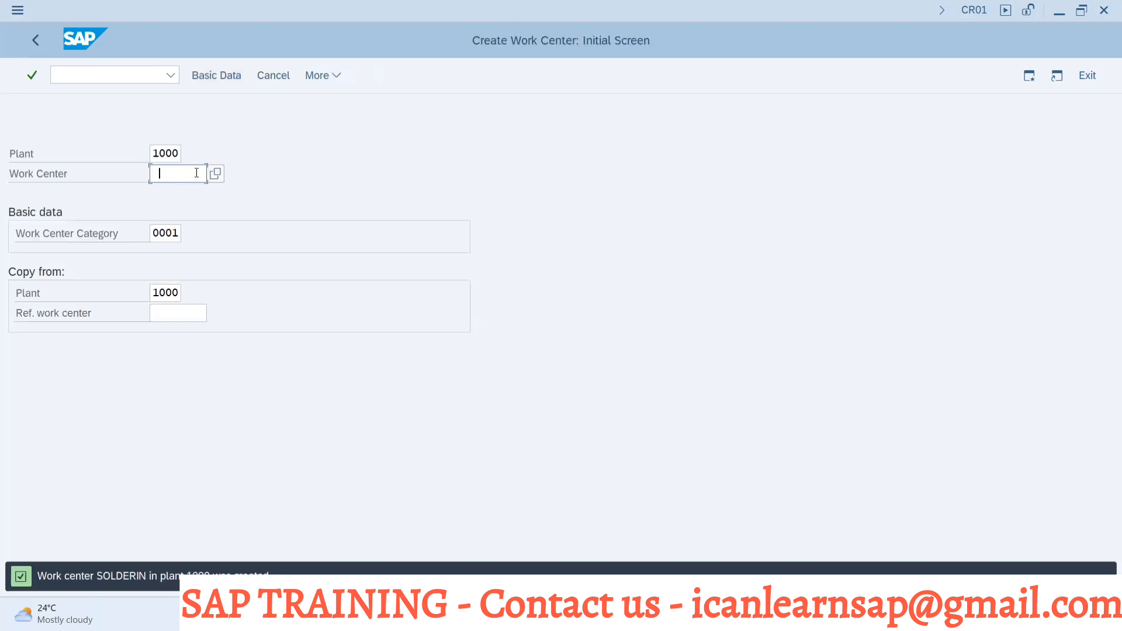
# Step: Copy the shortened name Solderin from SAP into cell B9 of the Excel list and select the Screen AsL entry below it
pyautogui.click(199, 173)
pyautogui.click(189, 195)
pyautogui.hotkey('alt', 'Tab')
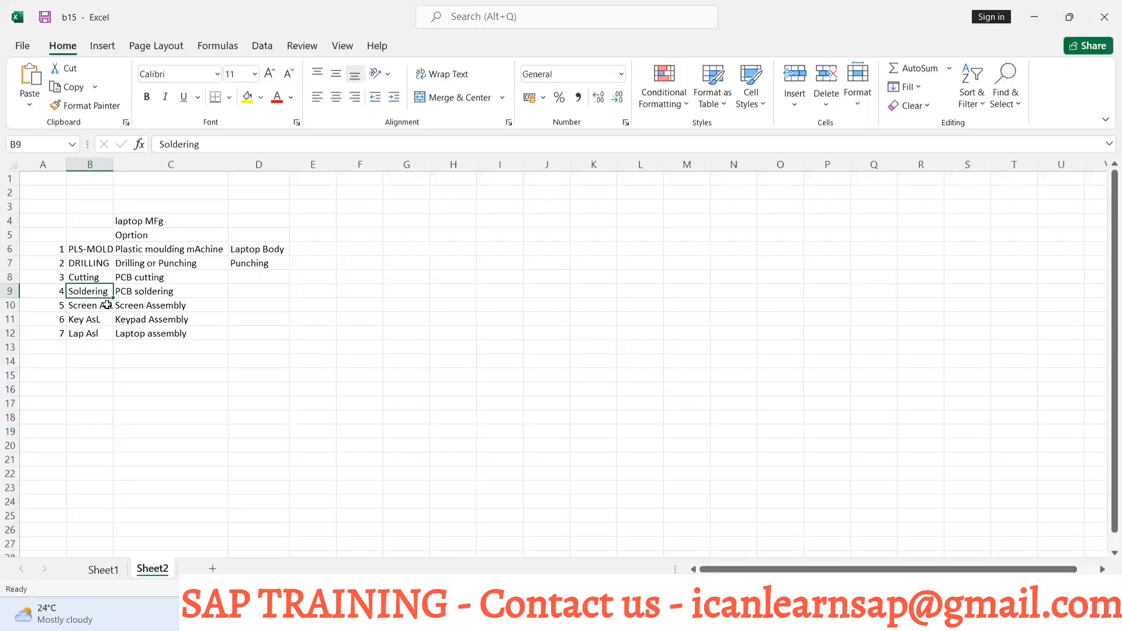
pyautogui.write('Solderin')
pyautogui.click(105, 305)
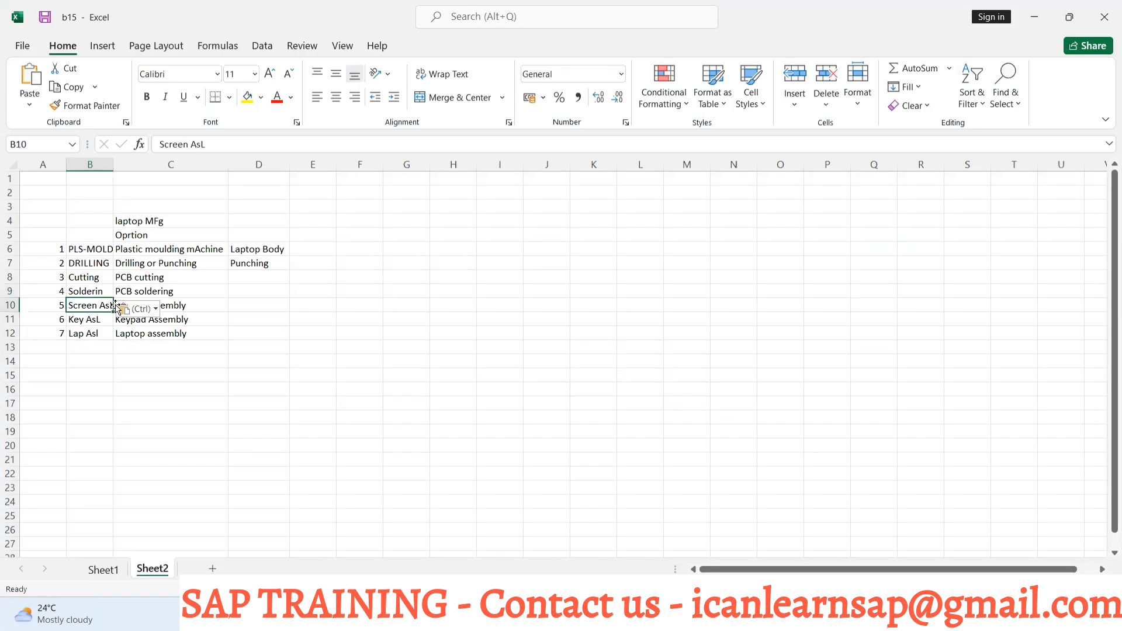
# Step: Switch to SAP and replace the work center name with Ass-Scrn, checking the screen assembly entry in the Excel list
pyautogui.hotkey('alt', 'Tab')
pyautogui.press('BackSpace')
pyautogui.press('BackSpace')
pyautogui.press('BackSpace')
pyautogui.press('BackSpace')
pyautogui.press('BackSpace')
pyautogui.press('BackSpace')
pyautogui.press('BackSpace')
pyautogui.press('BackSpace')
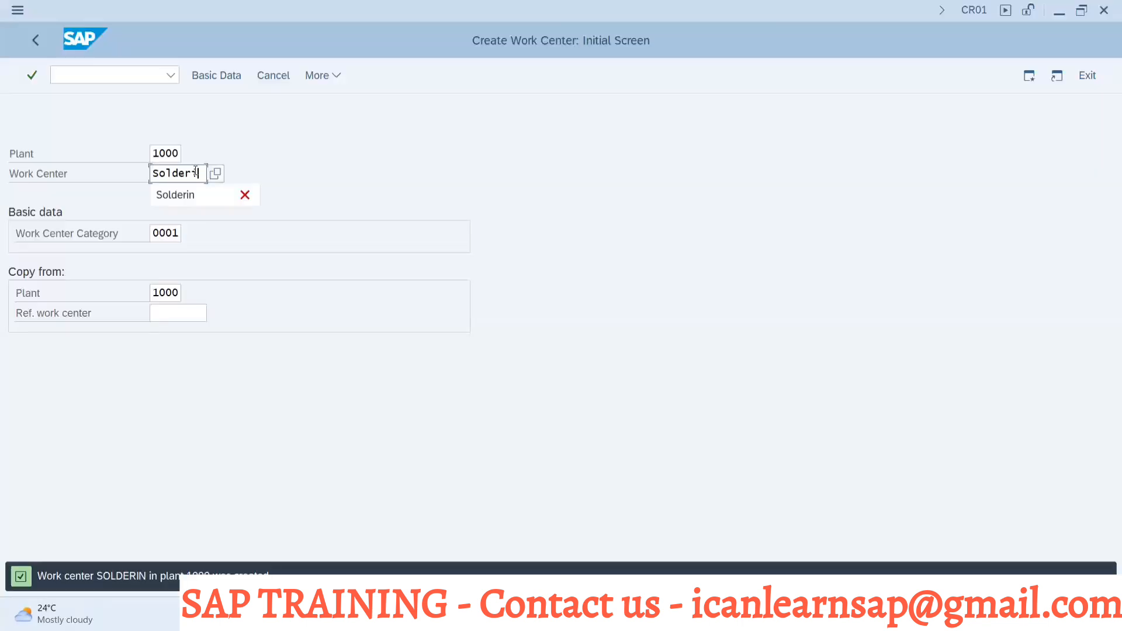
pyautogui.write('Ass')
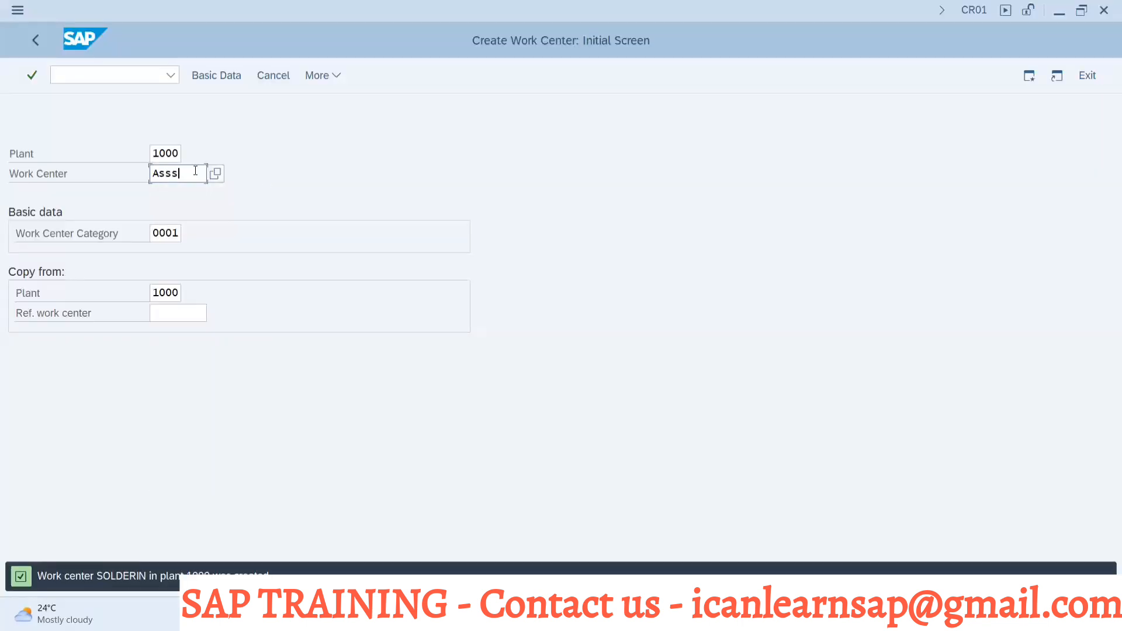
pyautogui.write('-')
pyautogui.hotkey('alt', 'Tab')
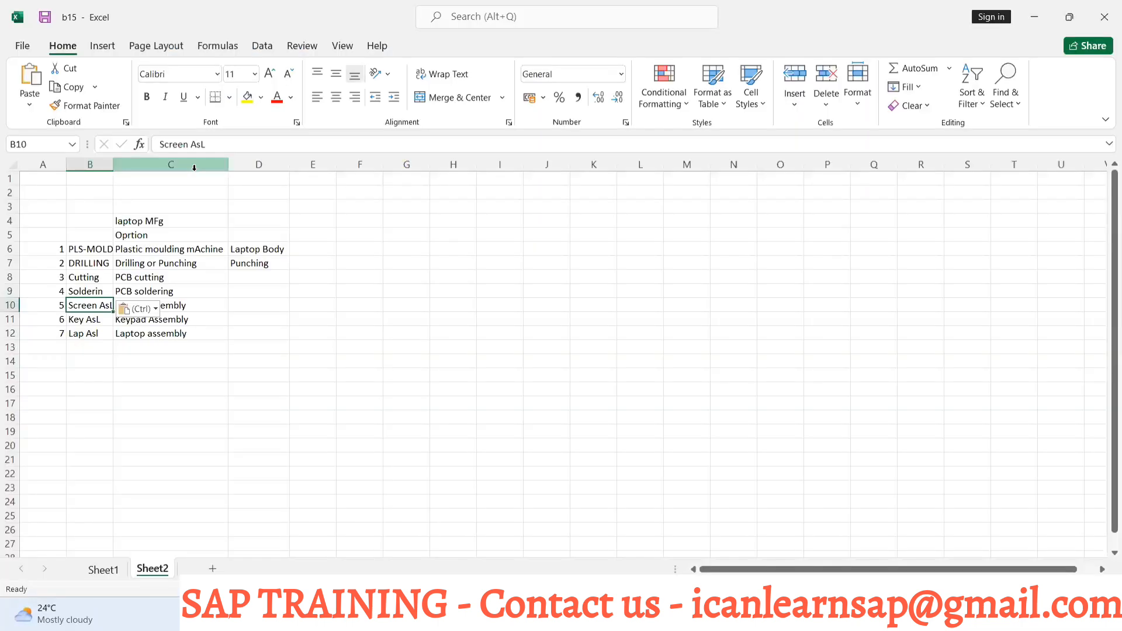
pyautogui.click(223, 308)
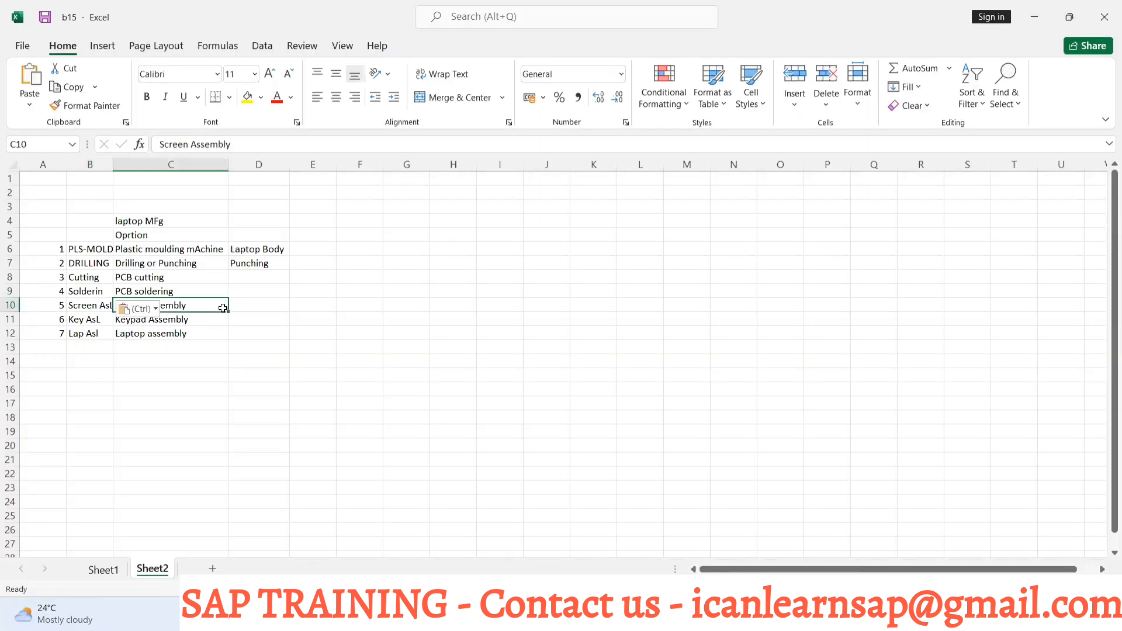
pyautogui.hotkey('alt', 'Tab')
pyautogui.write('Sc')
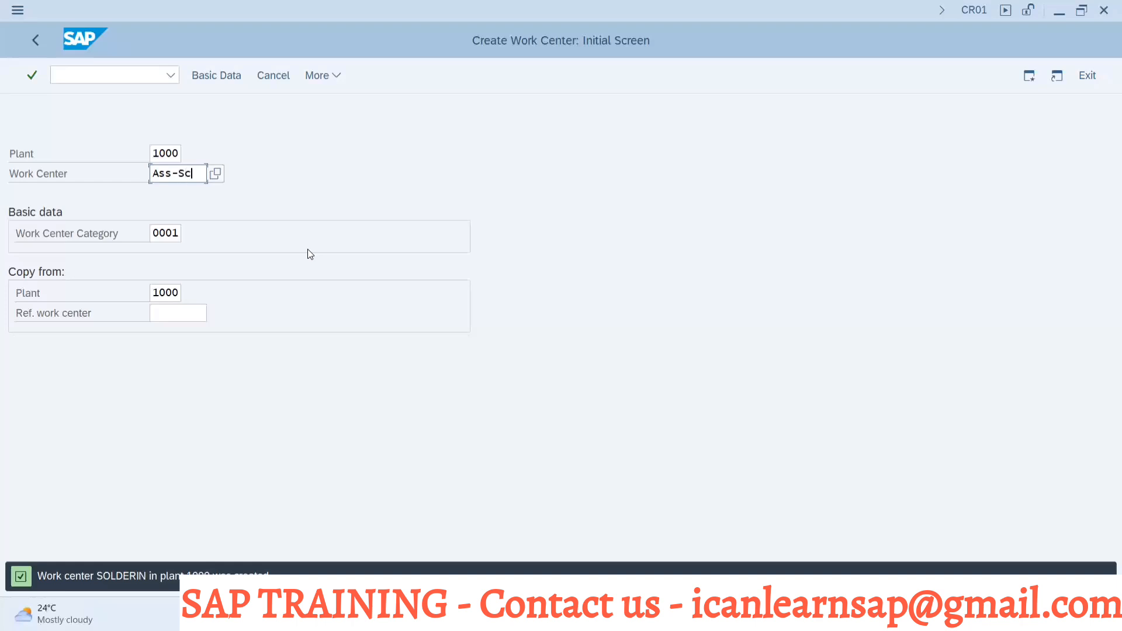
pyautogui.write('rn')
# Step: Use DRILLING as the reference work center and copy only its Basic Data, Default Values, Capacities, Scheduling and Costing
pyautogui.click(169, 314)
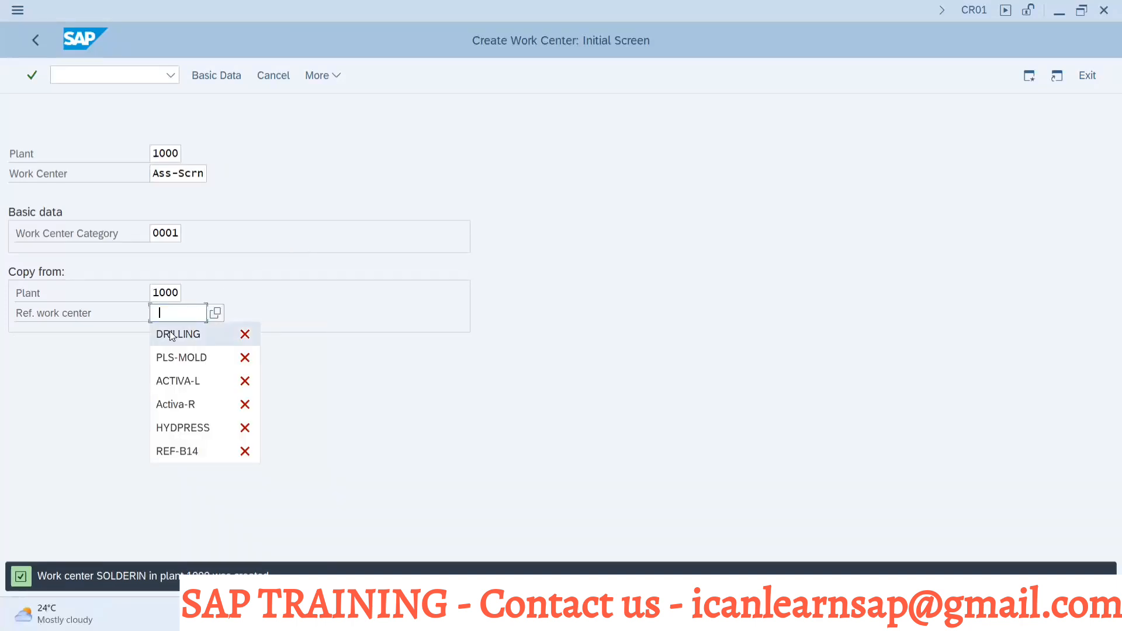
pyautogui.click(171, 334)
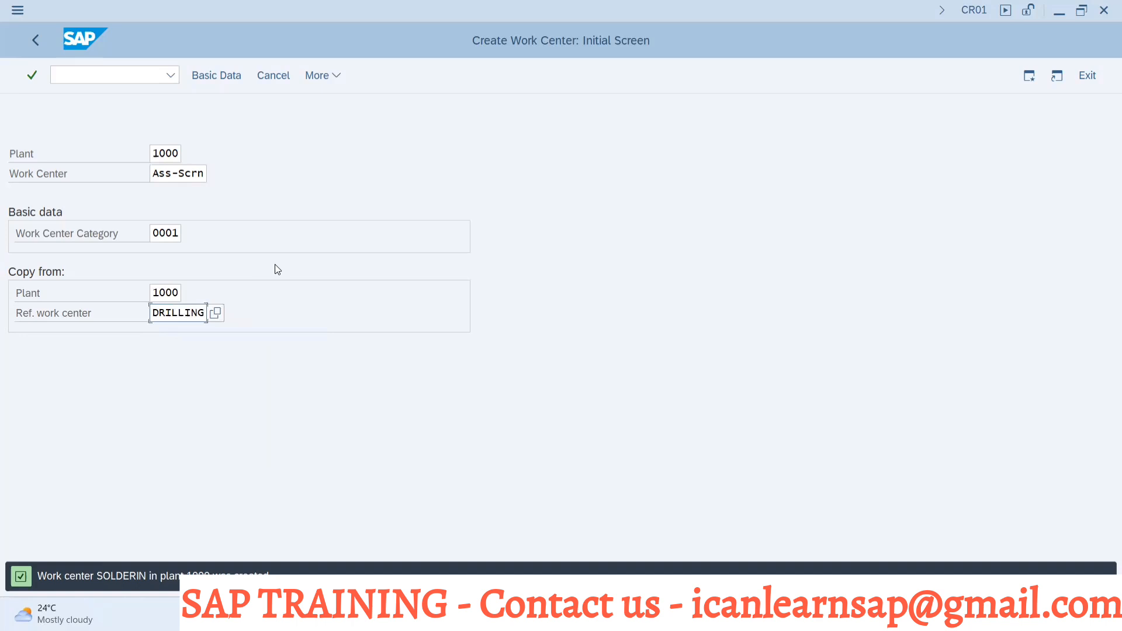
pyautogui.press('Return')
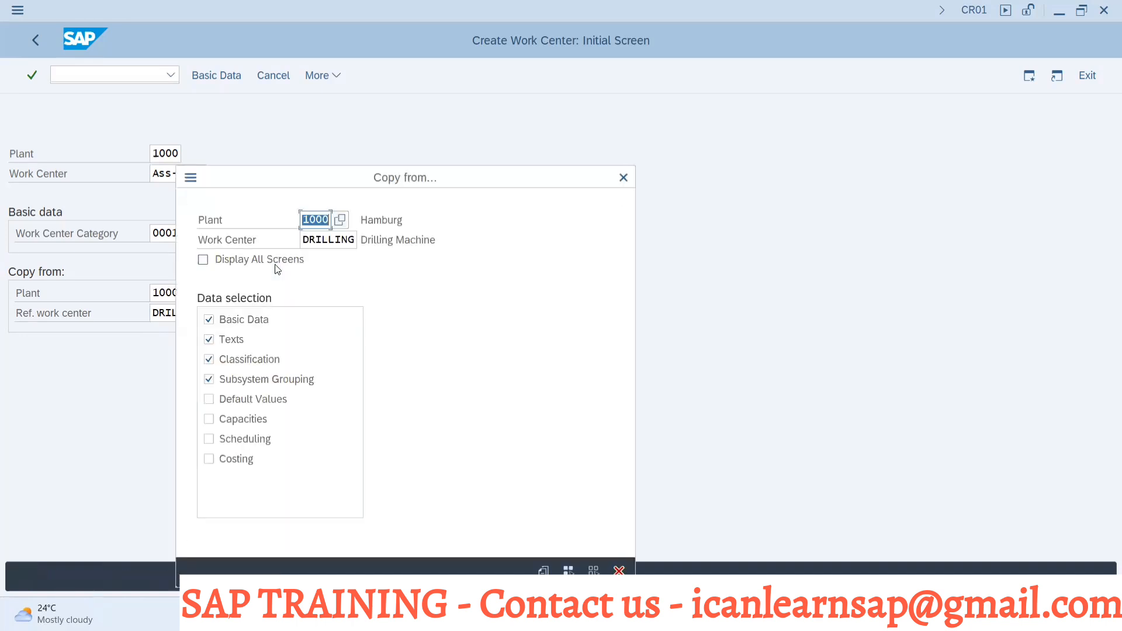
pyautogui.click(214, 343)
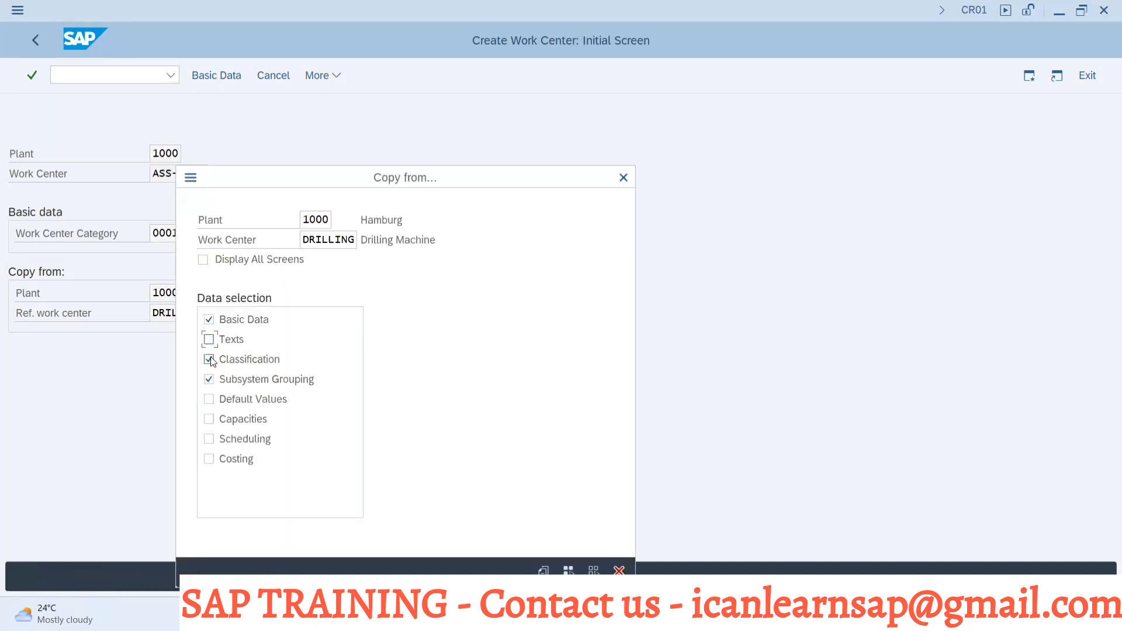
pyautogui.click(209, 400)
pyautogui.click(210, 439)
pyautogui.click(209, 419)
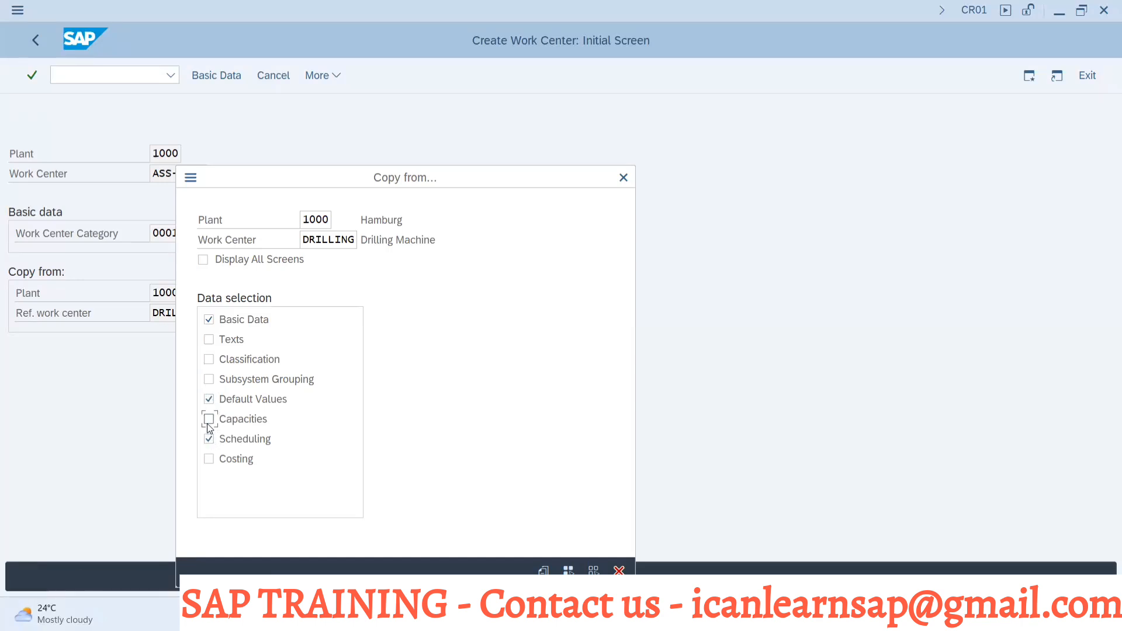
pyautogui.click(209, 459)
pyautogui.press('Return')
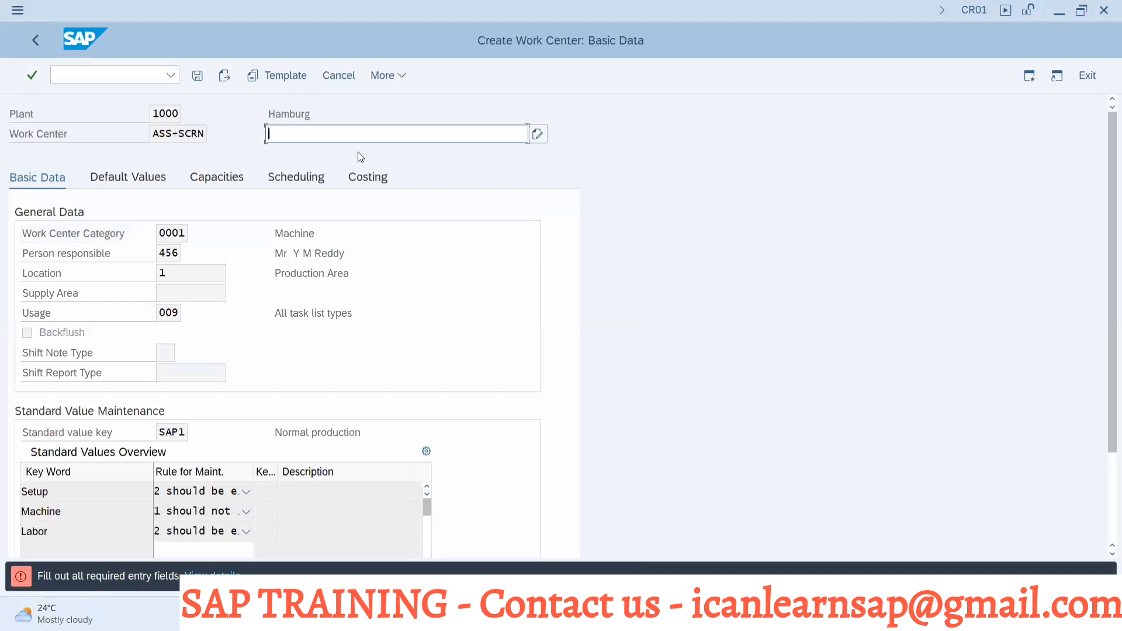
# Step: Enter "Laptop Screen Assembly" as the description of work center ASS-SCRN
pyautogui.write('Screen A')
pyautogui.press('BackSpace')
pyautogui.press('Home')
pyautogui.write('Laptop')
pyautogui.click(371, 140)
pyautogui.write('Assembly')
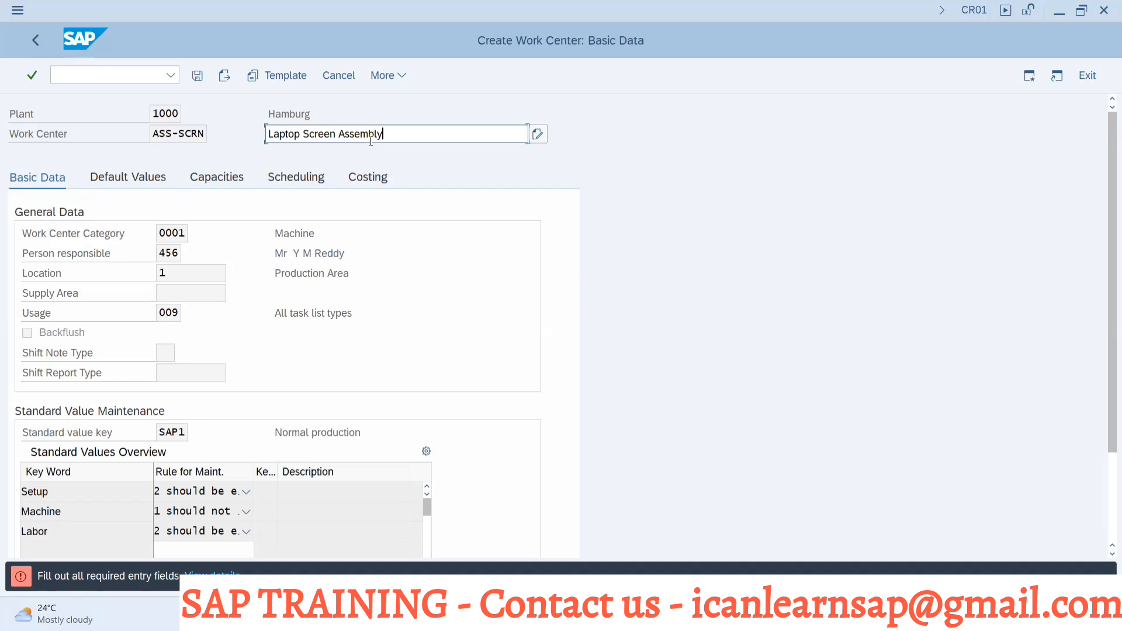
# Step: Go through the Default Values, Capacities, Scheduling and Costing data of ASS-SCRN and save the work center
pyautogui.click(129, 180)
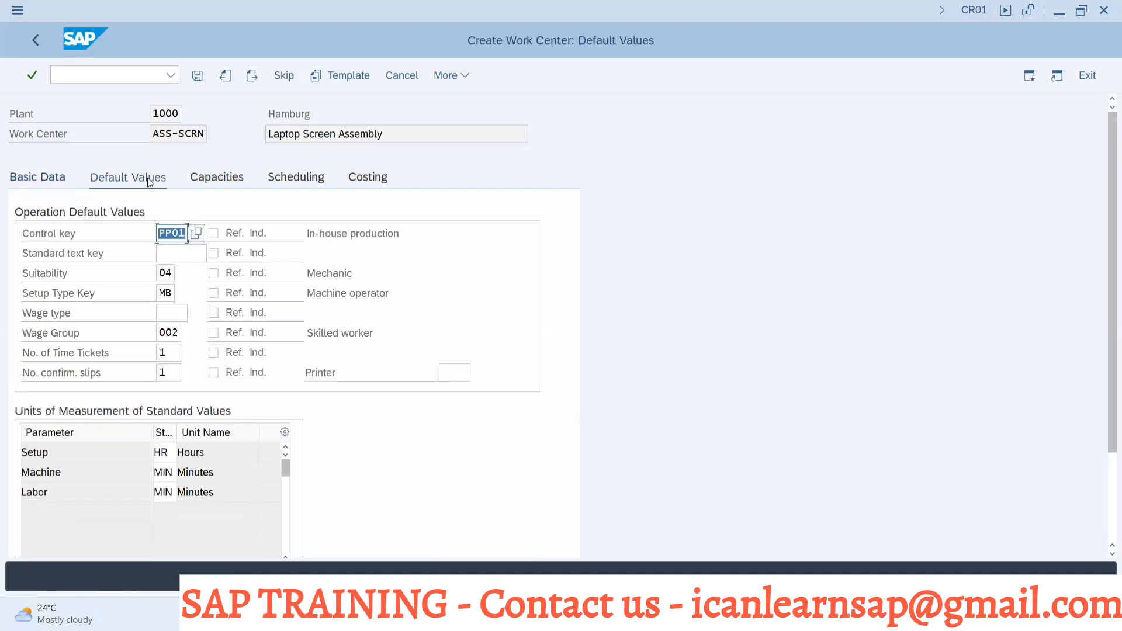
pyautogui.click(215, 181)
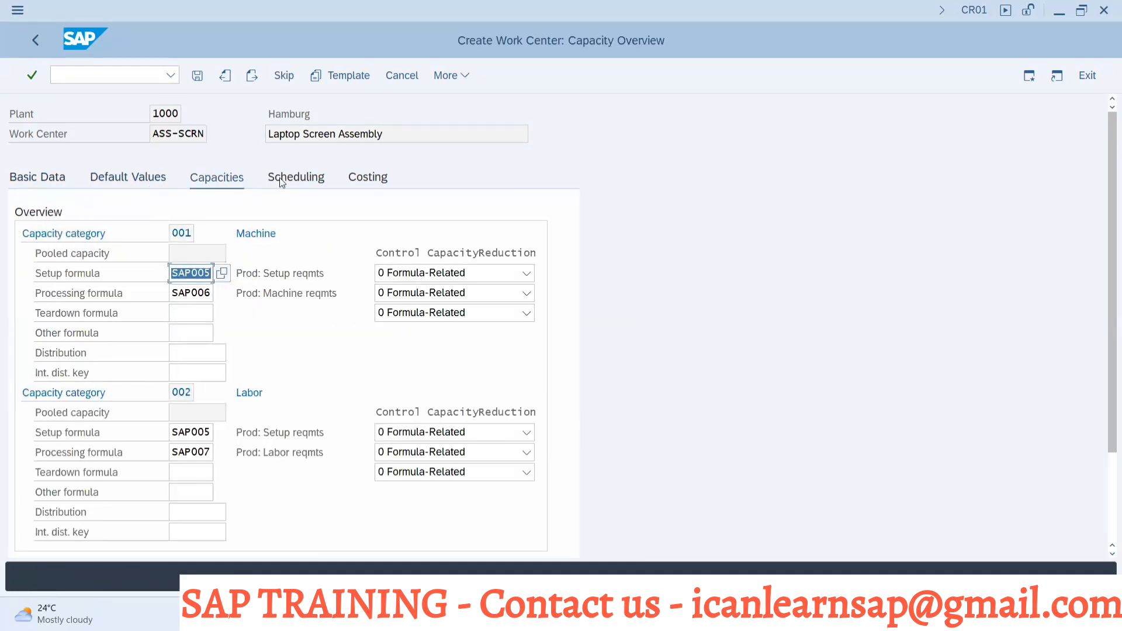
pyautogui.click(281, 182)
pyautogui.click(363, 182)
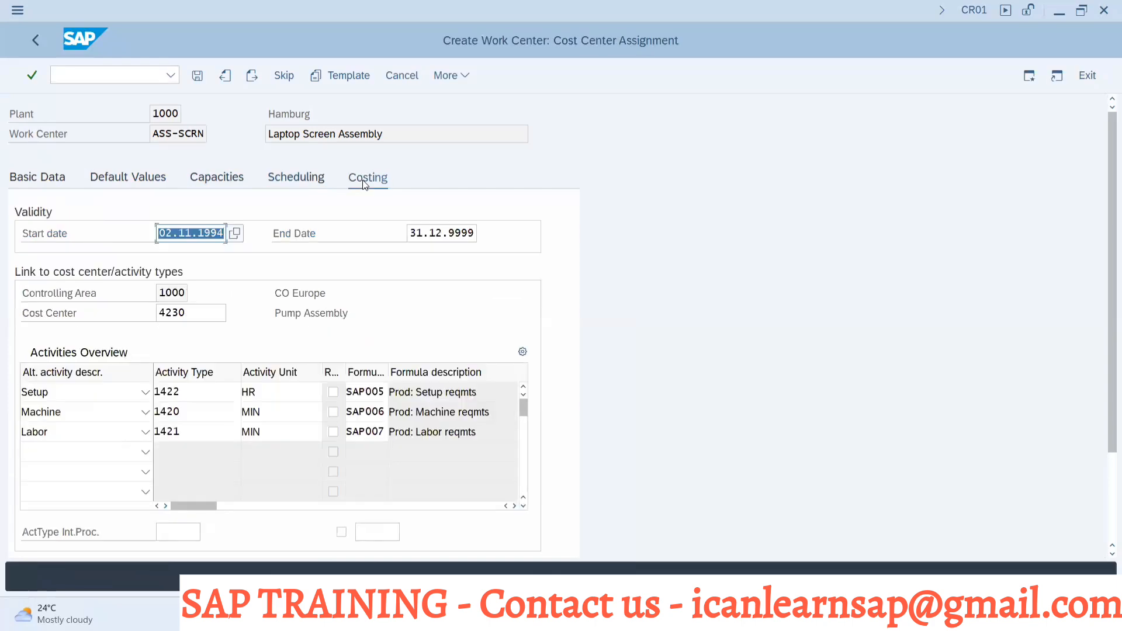
pyautogui.click(197, 77)
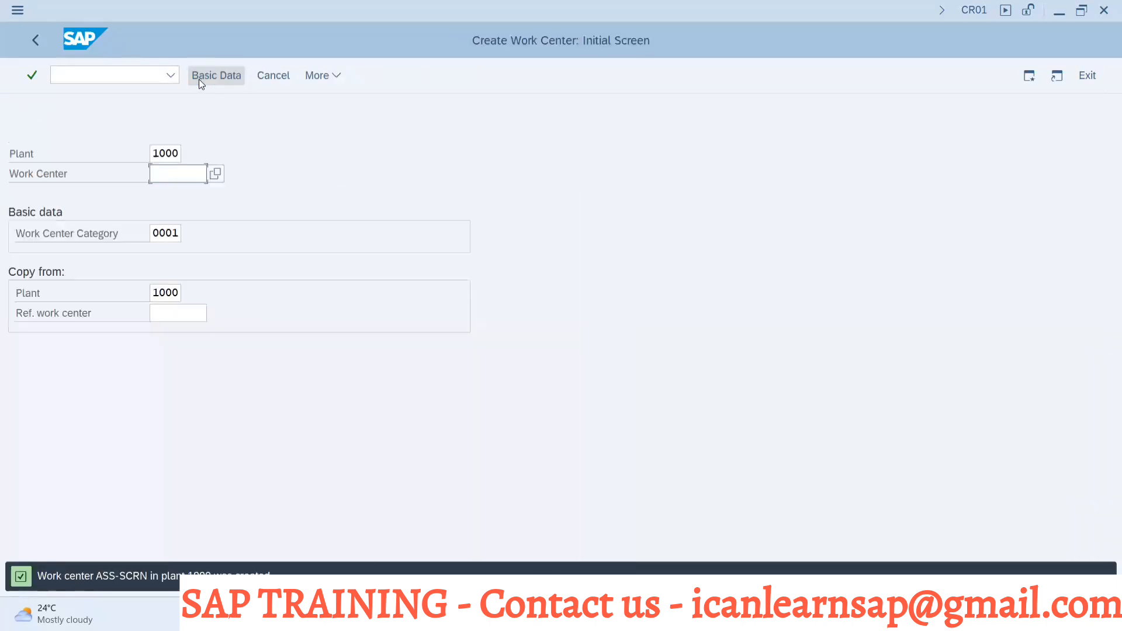
# Step: Recall the name Ass-Scrn in SAP's work center field and copy it into cell B10 of the Excel list
pyautogui.hotkey('alt', 'Tab')
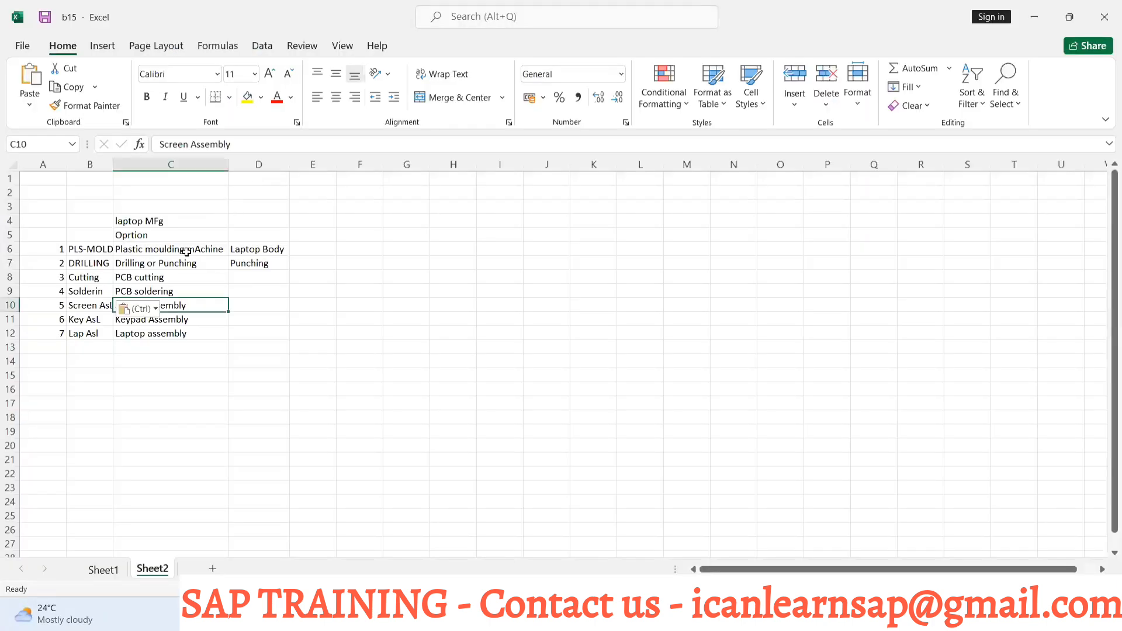
pyautogui.hotkey('alt', 'Tab')
pyautogui.press('space')
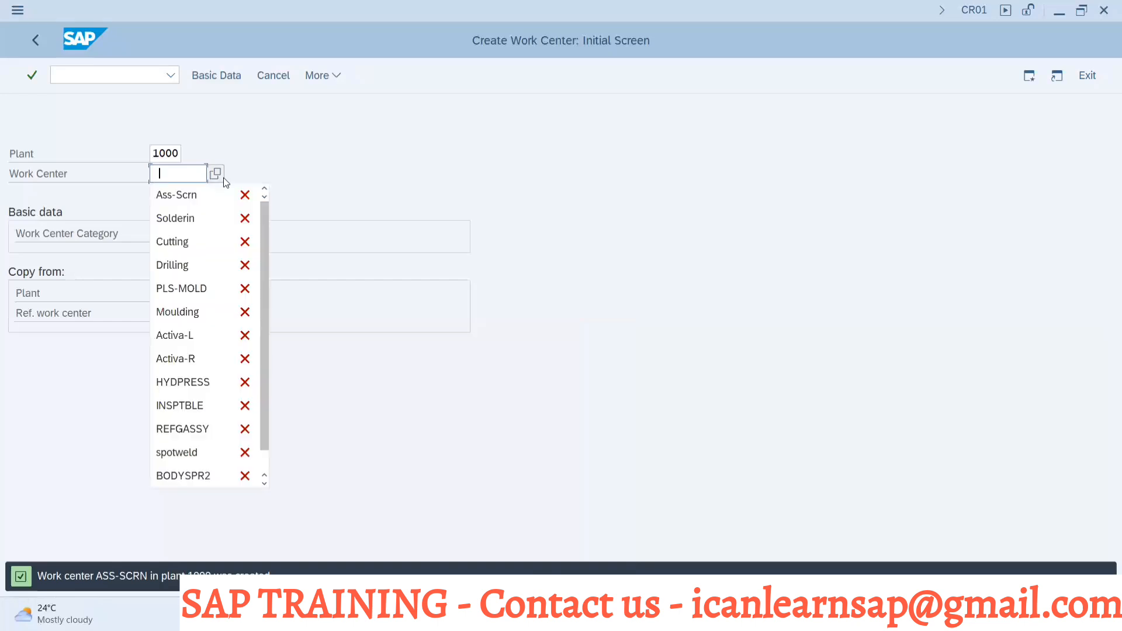
pyautogui.hotkey('alt', 'Tab')
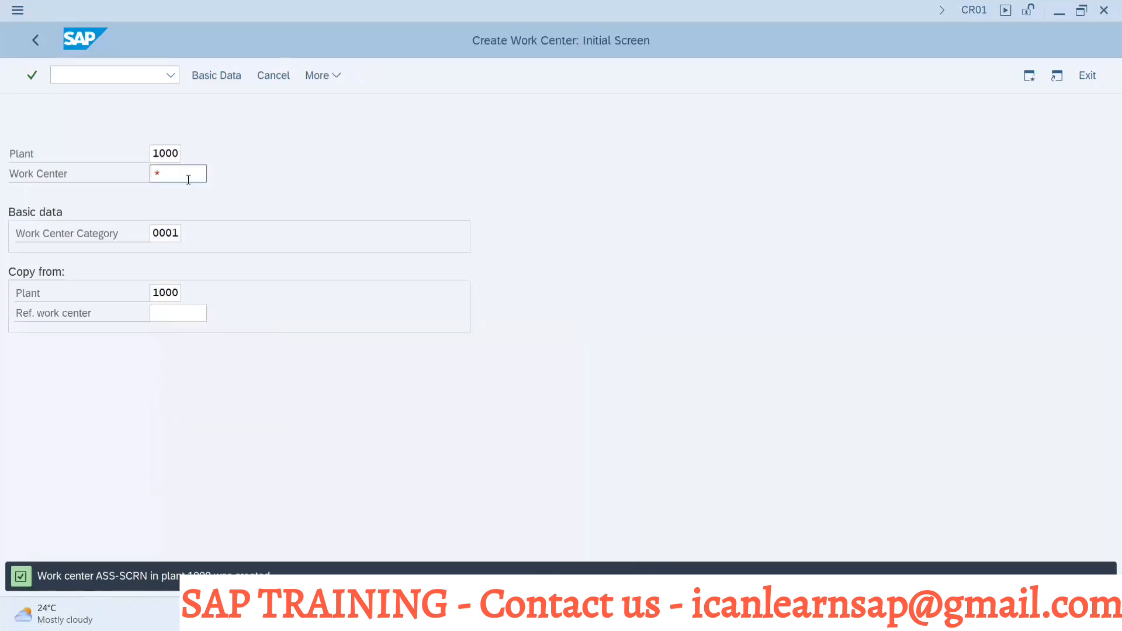
pyautogui.click(188, 179)
pyautogui.click(180, 198)
pyautogui.hotkey('ctrl', 'a')
pyautogui.hotkey('ctrl', 'c')
pyautogui.hotkey('alt', 'Tab')
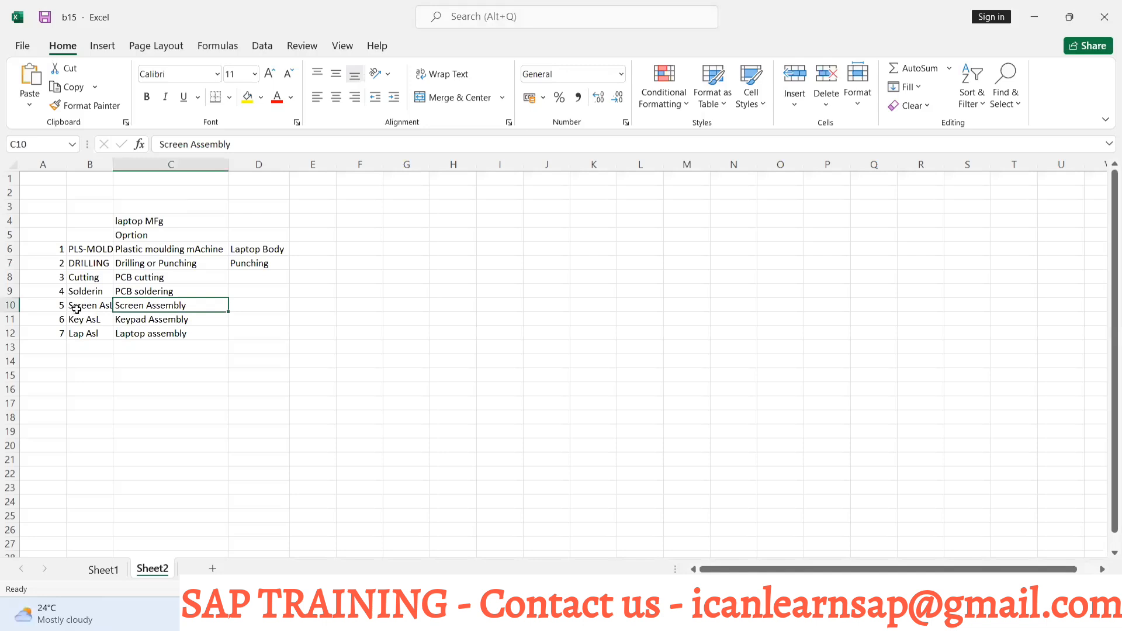
pyautogui.click(77, 309)
pyautogui.hotkey('ctrl', 'v')
# Step: Paste the name into cell B11, change it to Ass-KEYP and copy the new name
pyautogui.click(80, 319)
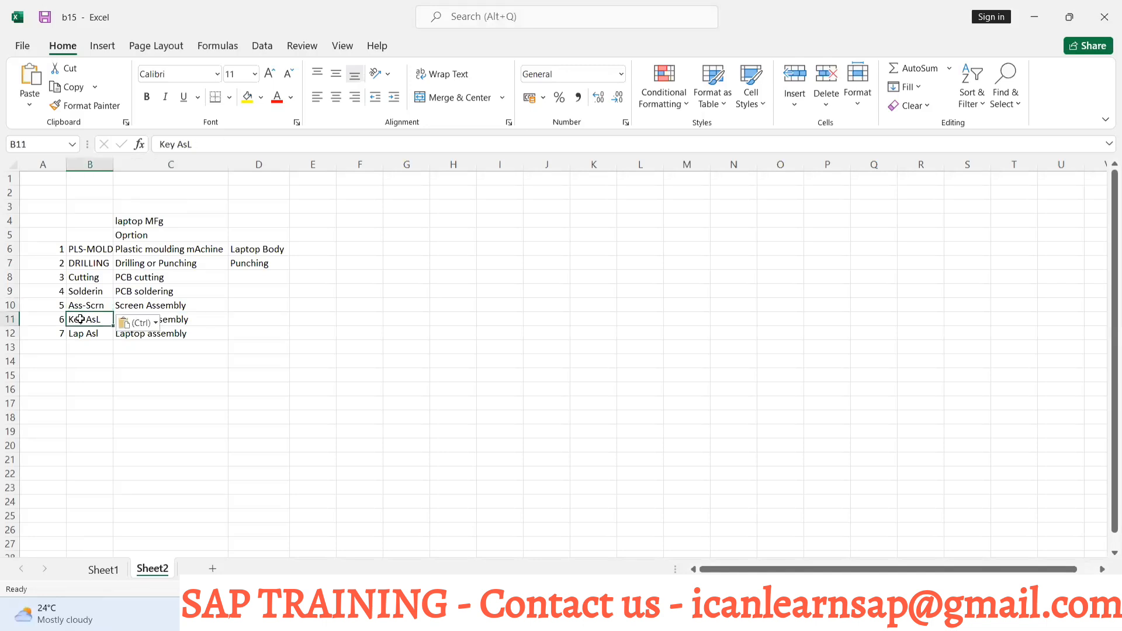
pyautogui.hotkey('ctrl', 'v')
pyautogui.doubleClick(104, 319)
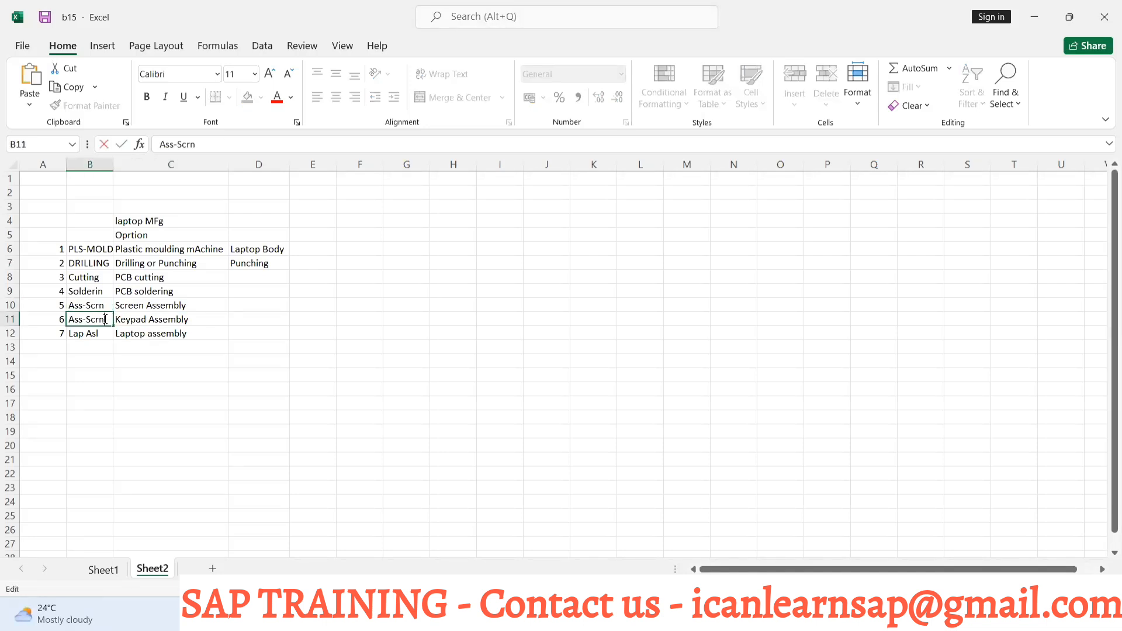
pyautogui.press('BackSpace')
pyautogui.press('BackSpace')
pyautogui.press('BackSpace')
pyautogui.press('BackSpace')
pyautogui.write('KEY')
pyautogui.doubleClick(108, 319)
pyautogui.hotkey('ctrl', 'c')
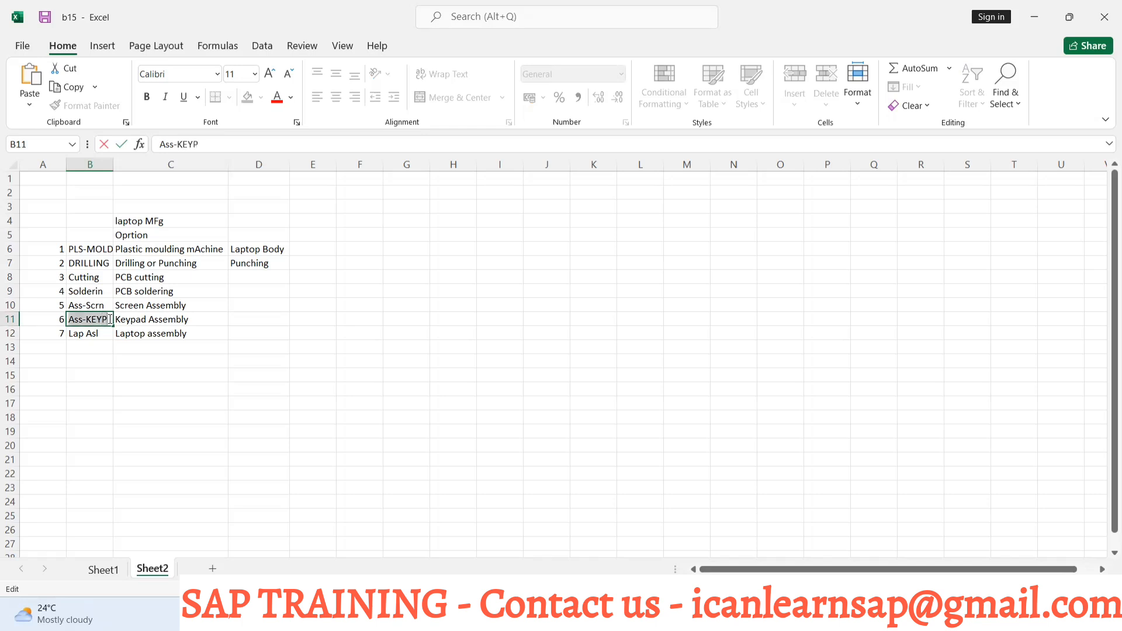
pyautogui.hotkey('alt', 'Tab')
pyautogui.press('BackSpace')
pyautogui.press('BackSpace')
pyautogui.press('BackSpace')
pyautogui.press('BackSpace')
pyautogui.press('BackSpace')
pyautogui.press('BackSpace')
pyautogui.press('BackSpace')
pyautogui.press('BackSpace')
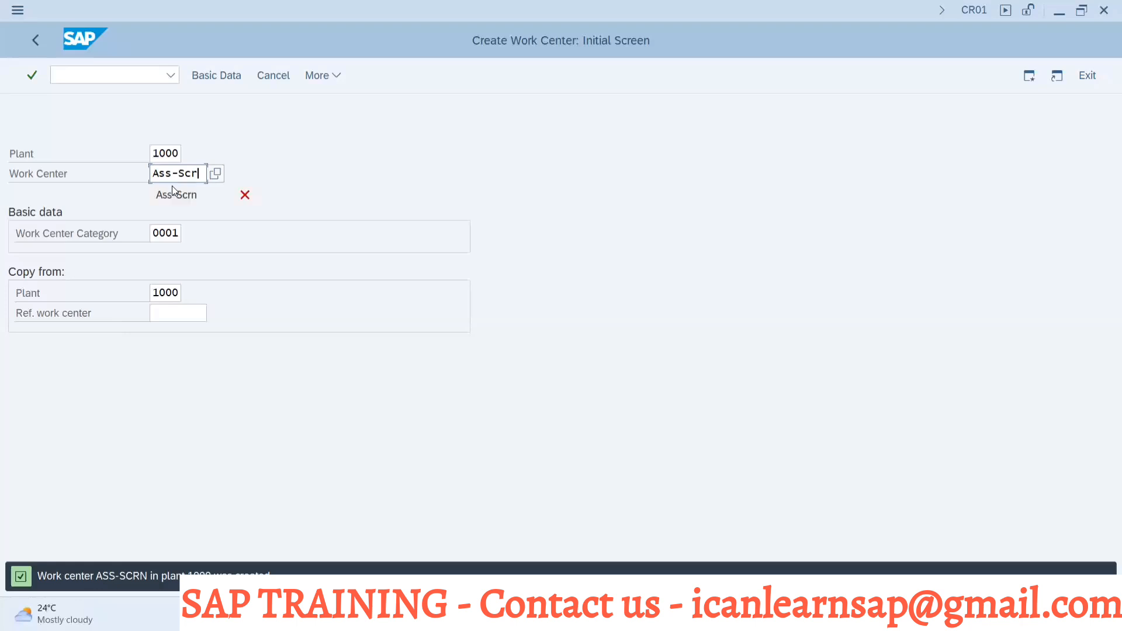
pyautogui.press('Return')
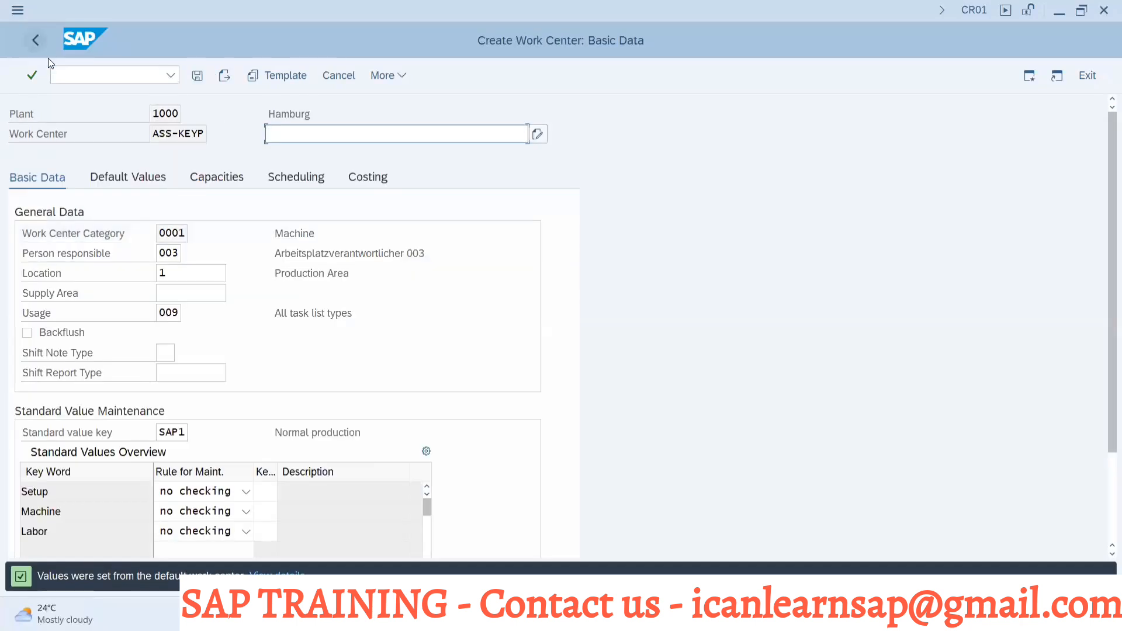
pyautogui.click(65, 78)
pyautogui.write('/ncr01')
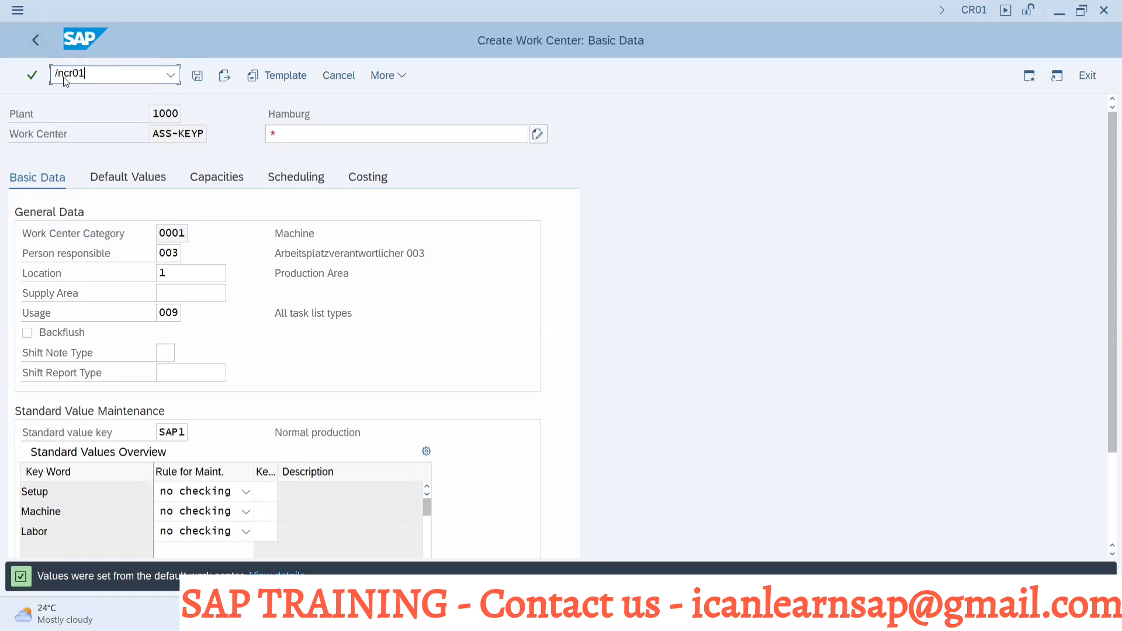
pyautogui.press('Return')
# Step: Enter Ass-KEYP as the new work center with Ass-SCRN as its reference, and continue to the data selection
pyautogui.click(160, 174)
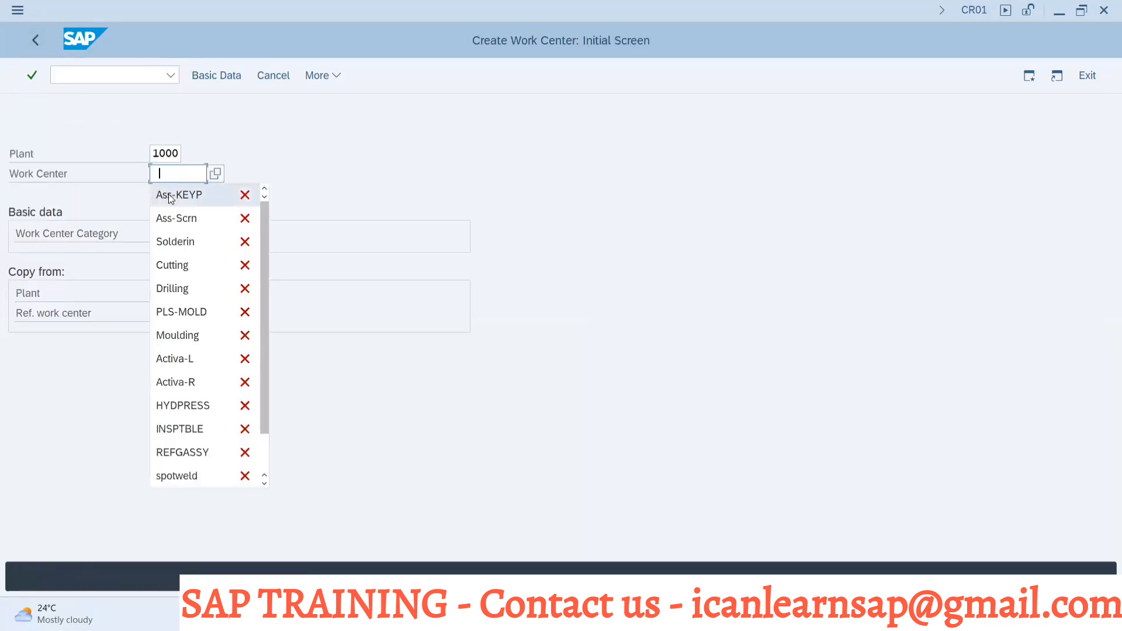
pyautogui.click(169, 196)
pyautogui.click(166, 315)
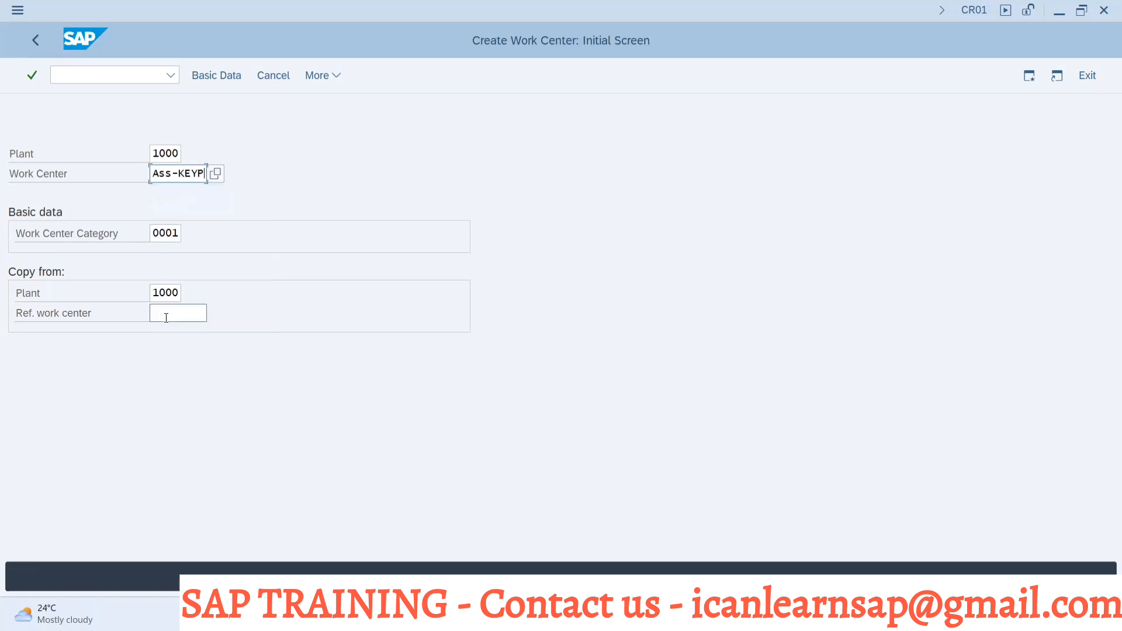
pyautogui.hotkey('ctrl', 'v')
pyautogui.press('BackSpace')
pyautogui.press('BackSpace')
pyautogui.press('BackSpace')
pyautogui.press('BackSpace')
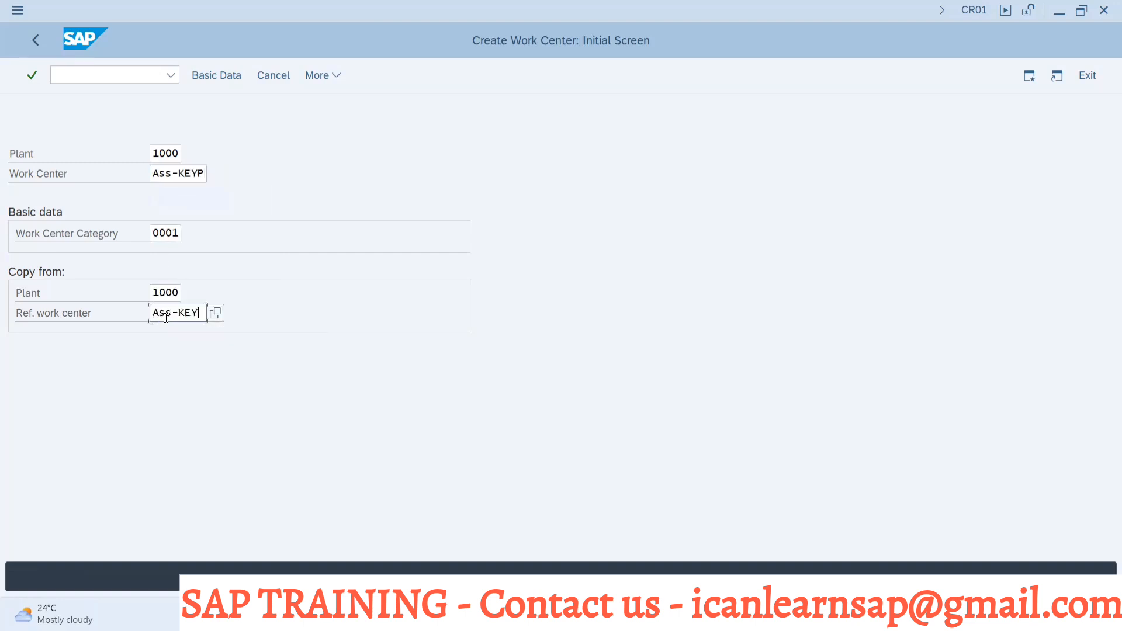
pyautogui.hotkey('alt', 'Tab')
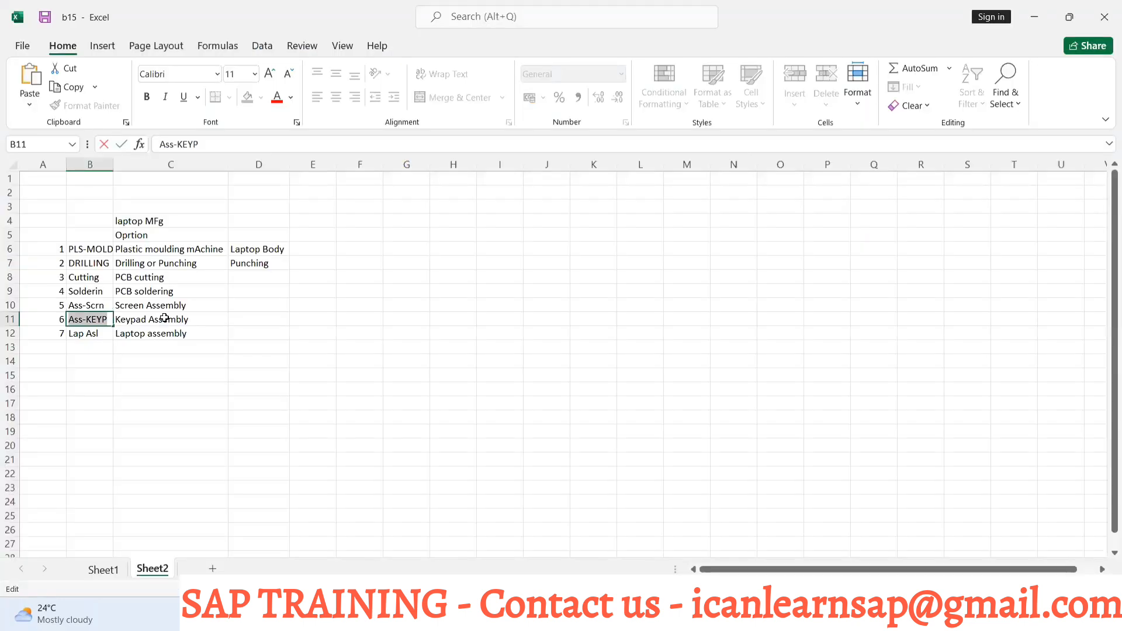
pyautogui.hotkey('alt', 'Tab')
pyautogui.write('SCRN')
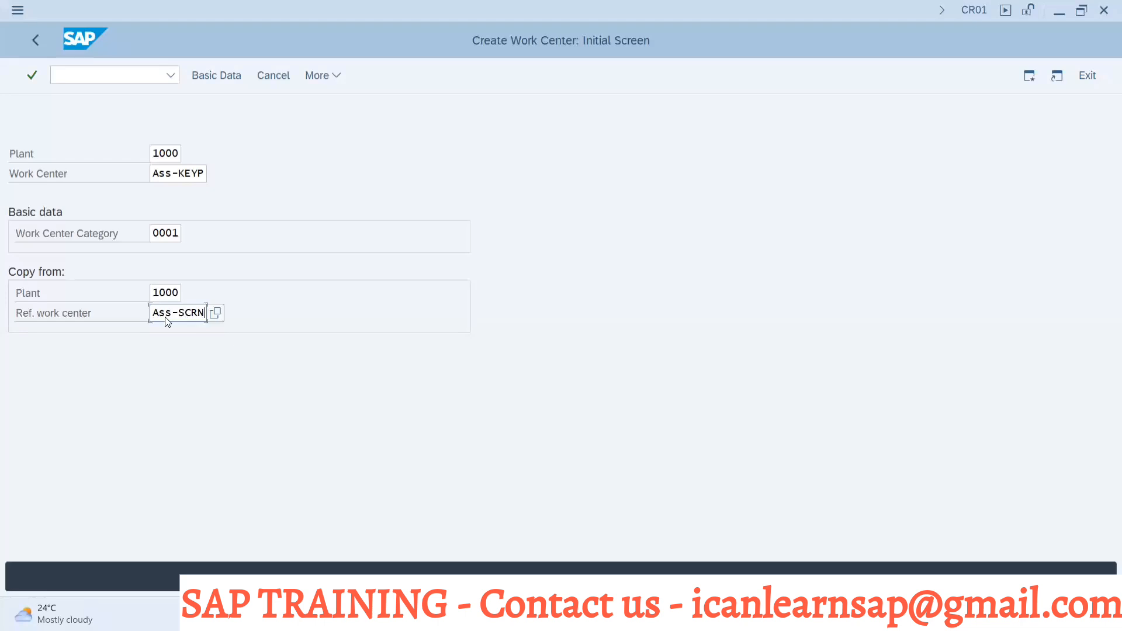
pyautogui.press('Return')
# Step: Copy the data from ASS-SCRN with Texts and Classification deselected and Costing included
pyautogui.click(210, 340)
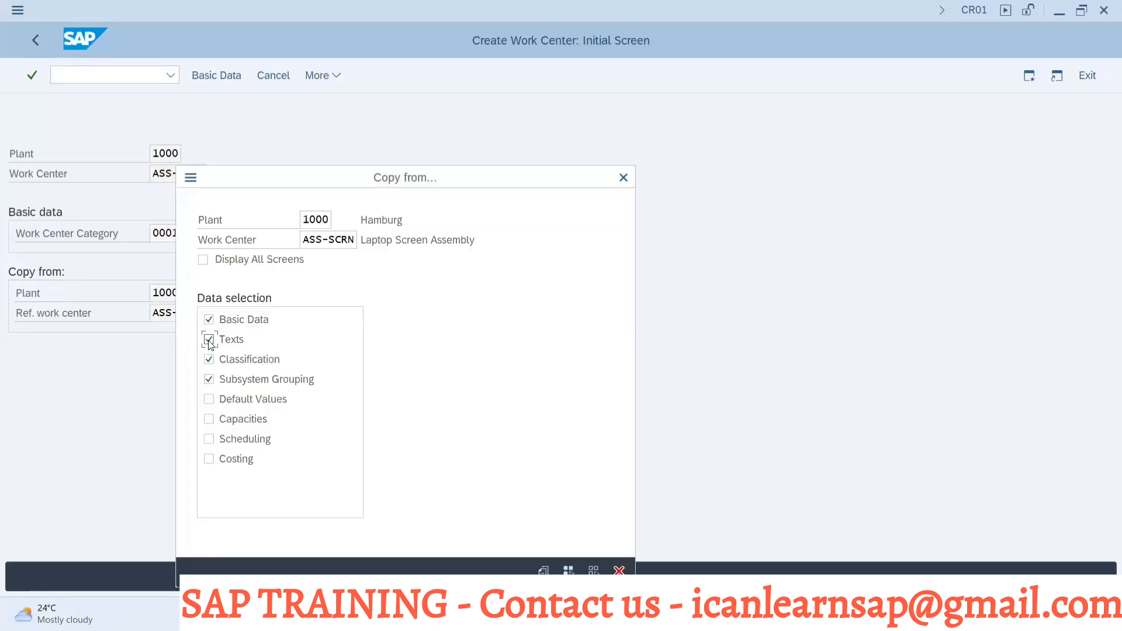
pyautogui.click(208, 359)
pyautogui.click(211, 457)
pyautogui.press('Return')
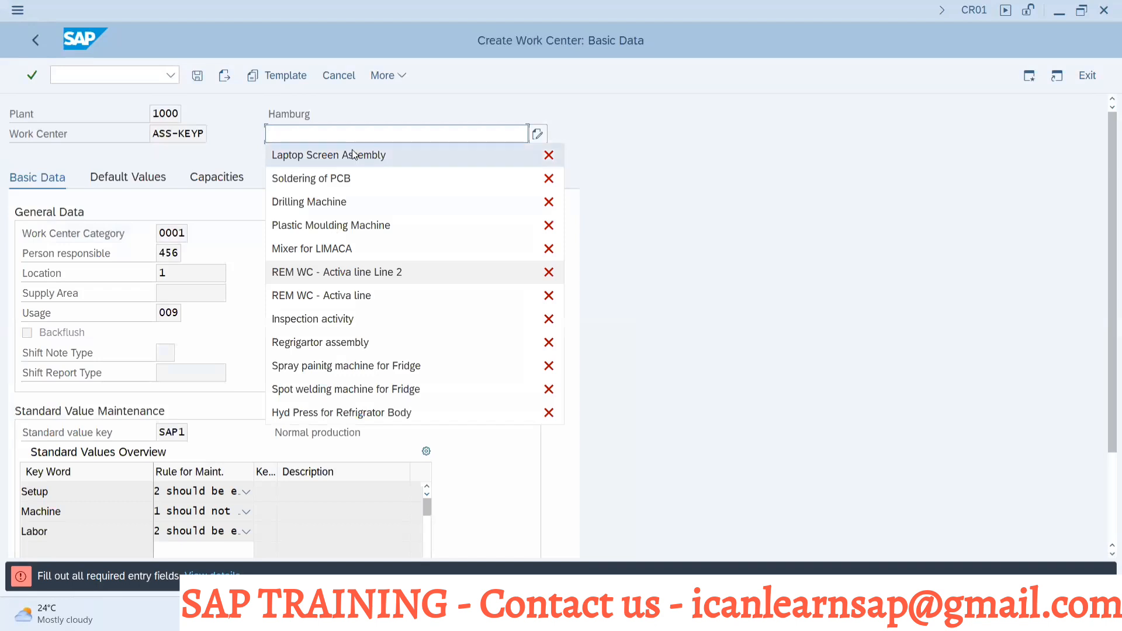
# Step: Enter Laptop Keyboard Assembly as the work center's description, adapting the earlier Laptop Screen Assembly entry
pyautogui.click(353, 155)
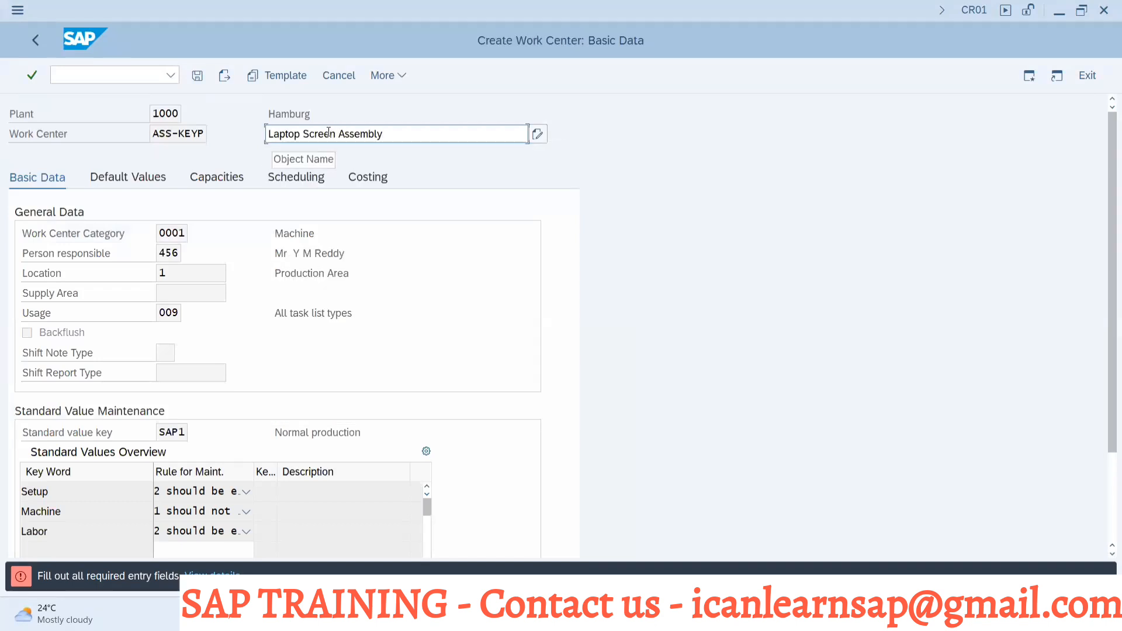
pyautogui.click(305, 134)
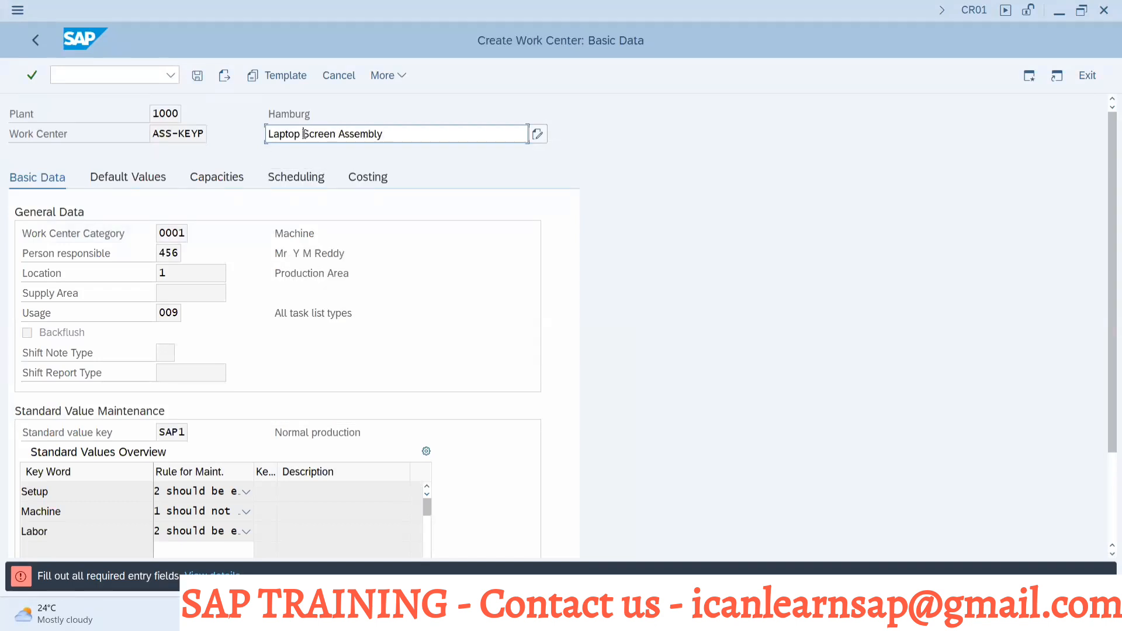
pyautogui.write('Keybo')
pyautogui.write('ard')
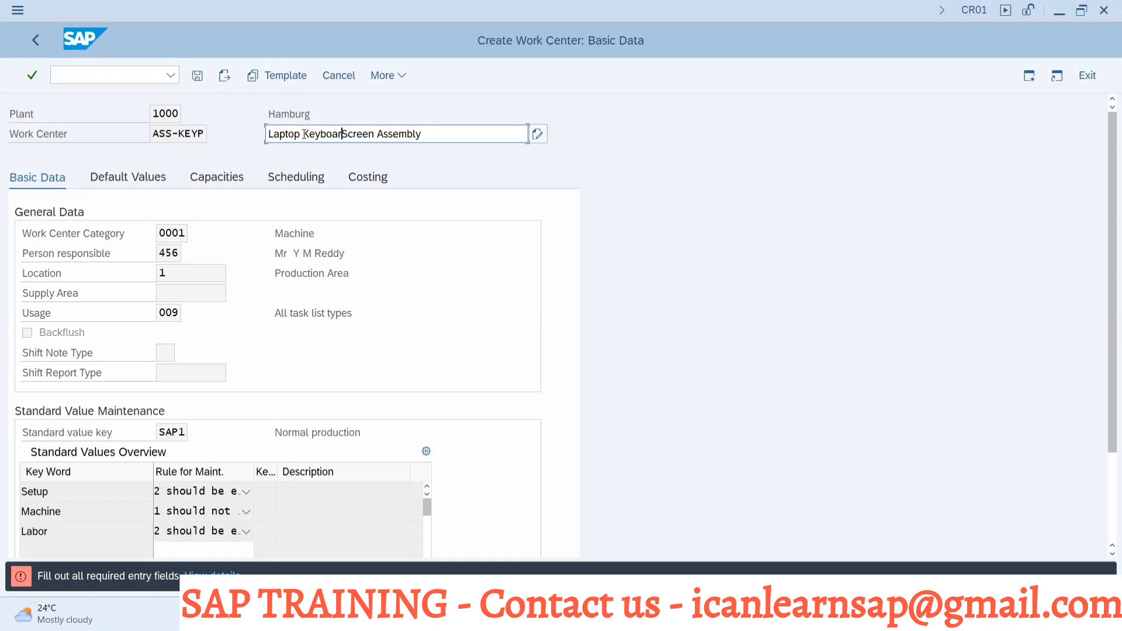
pyautogui.press('Delete')
pyautogui.press('Delete')
pyautogui.press('Delete')
pyautogui.press('Delete')
pyautogui.press('Delete')
pyautogui.press('Delete')
pyautogui.press('Delete')
# Step: Review the work center's default values, capacities, scheduling and costing data, and save the work center
pyautogui.click(151, 181)
pyautogui.click(204, 183)
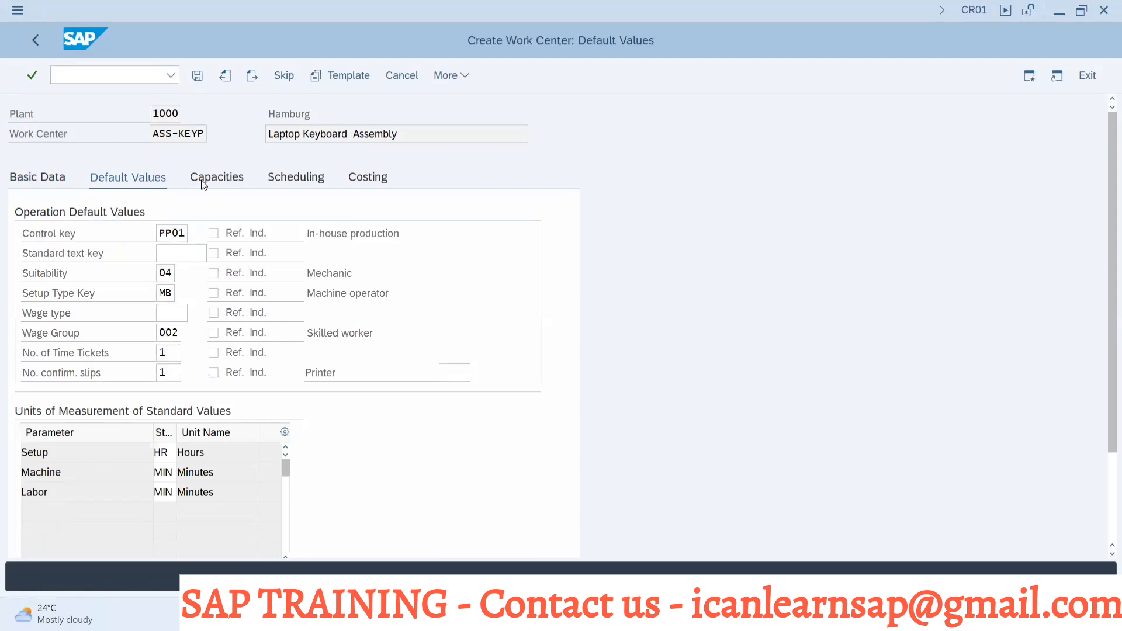
pyautogui.click(305, 185)
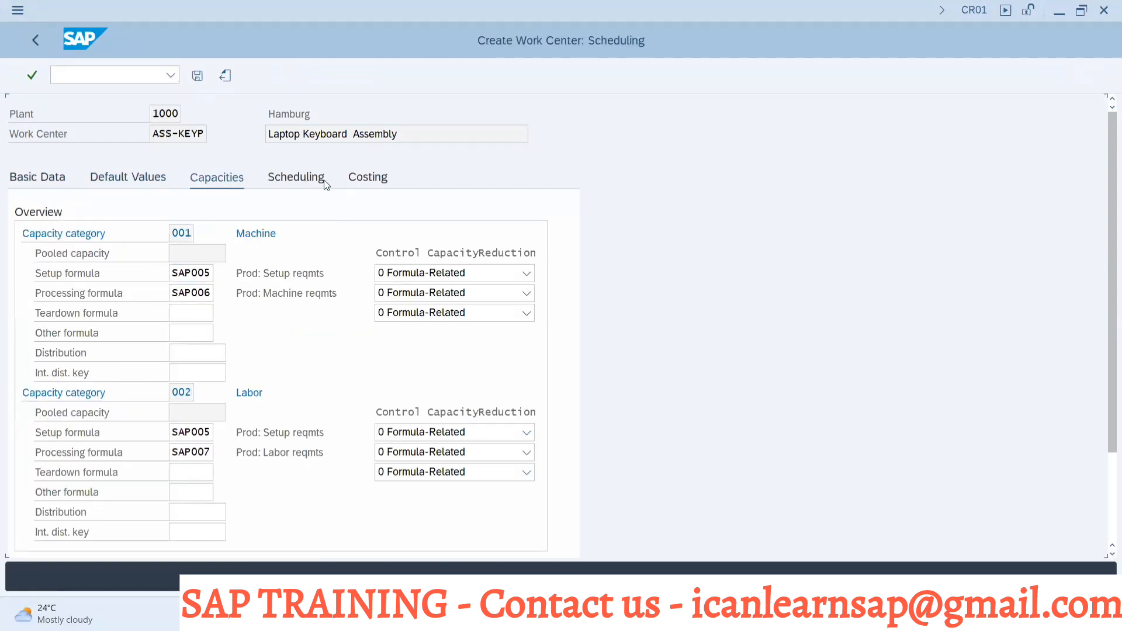
pyautogui.click(354, 185)
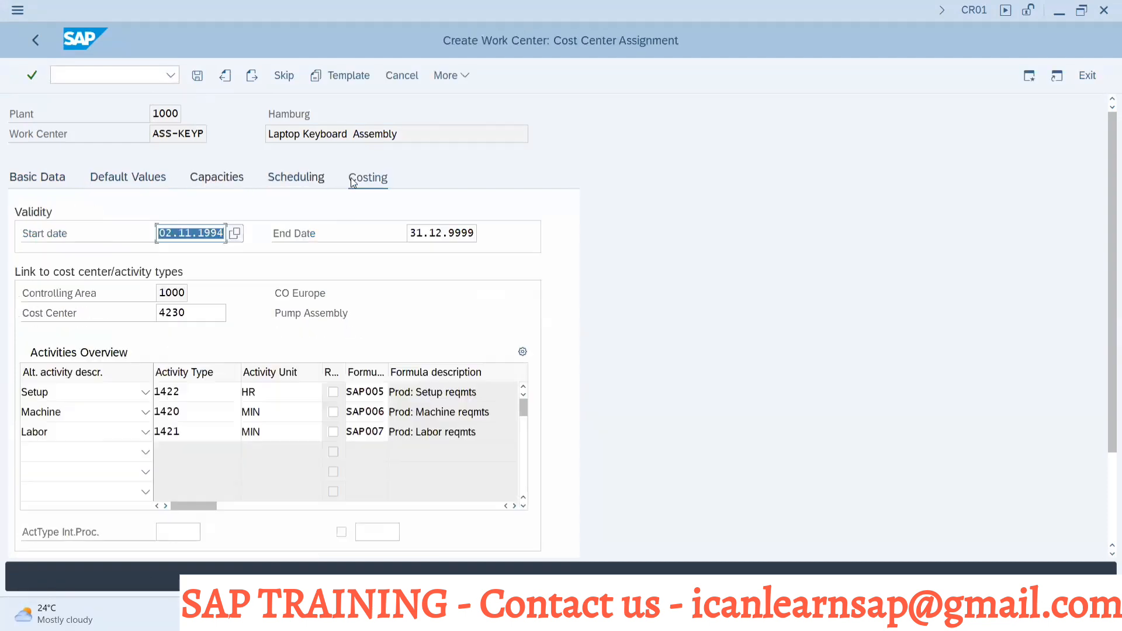
pyautogui.click(199, 76)
# Step: Enter Ass-LAPT as the new work center in plant 1000, with Ass-SCRN as its reference work center
pyautogui.click(172, 176)
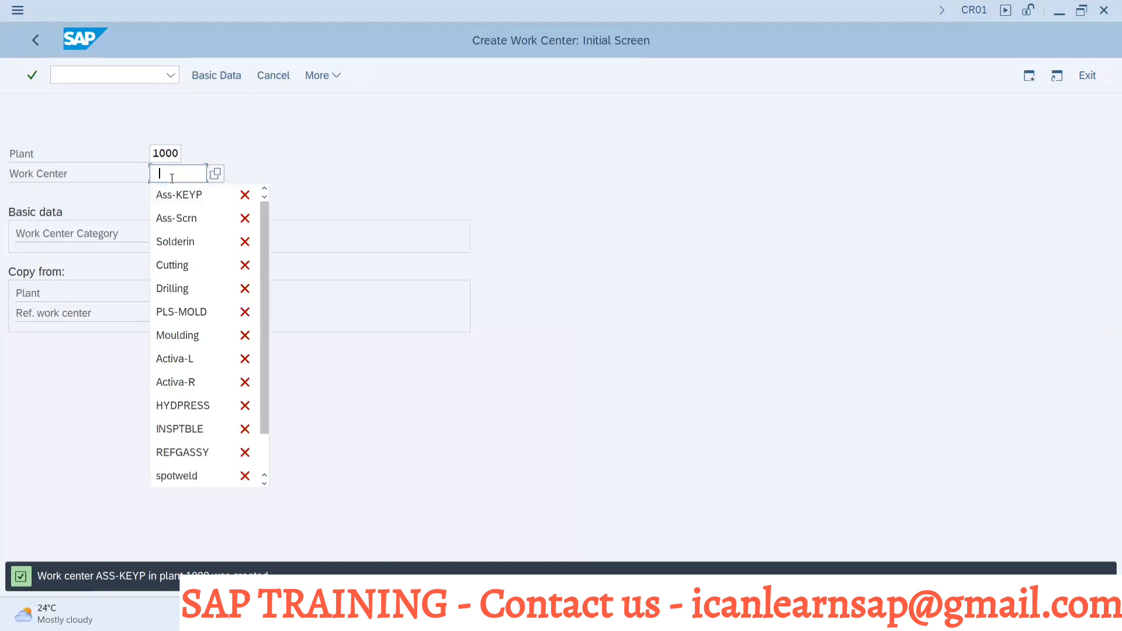
pyautogui.click(170, 201)
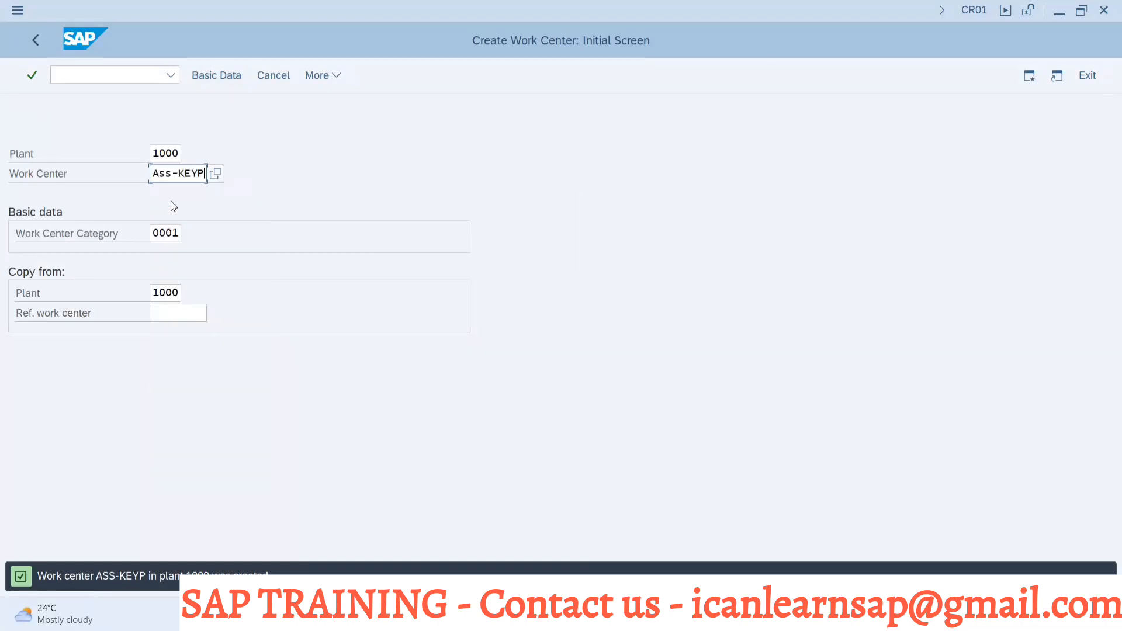
pyautogui.press('BackSpace')
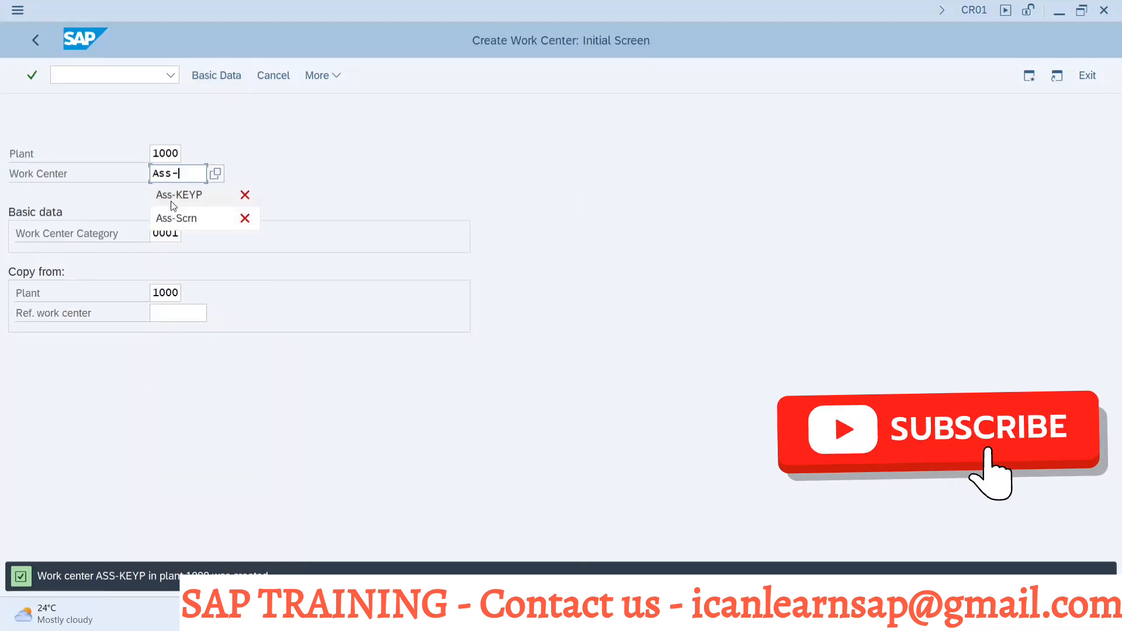
pyautogui.write('LAP')
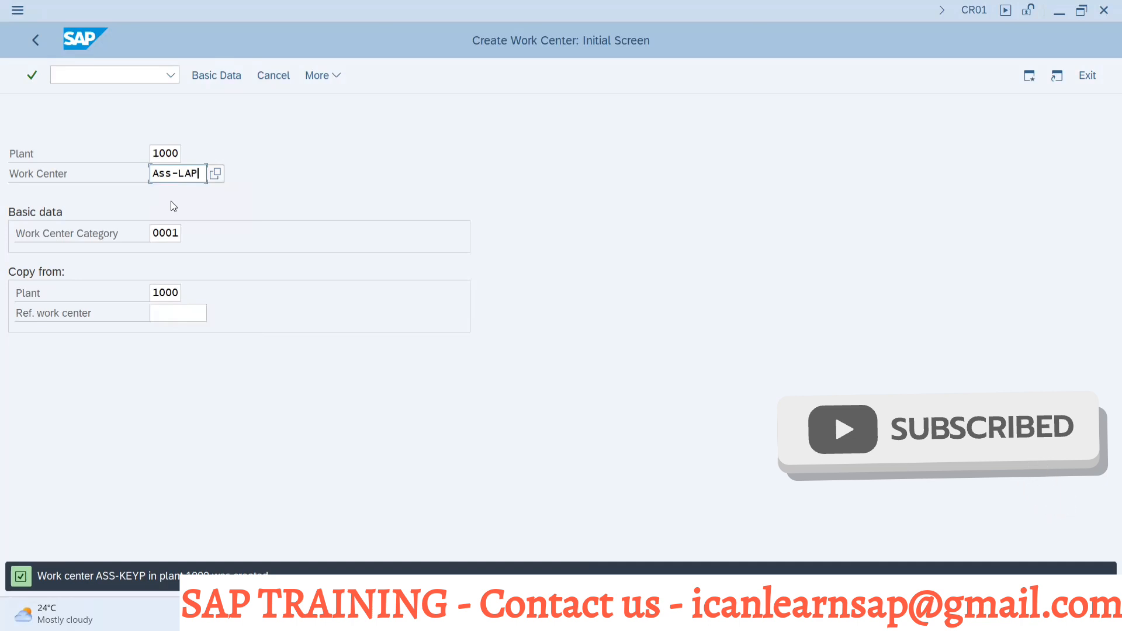
pyautogui.write('T')
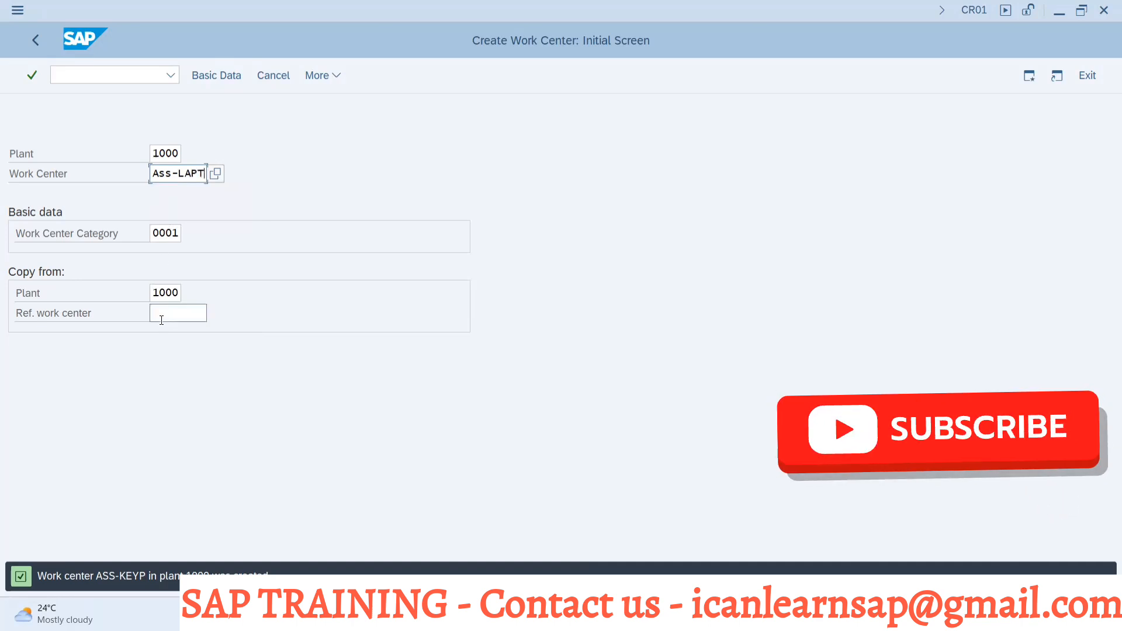
pyautogui.click(161, 320)
pyautogui.click(165, 335)
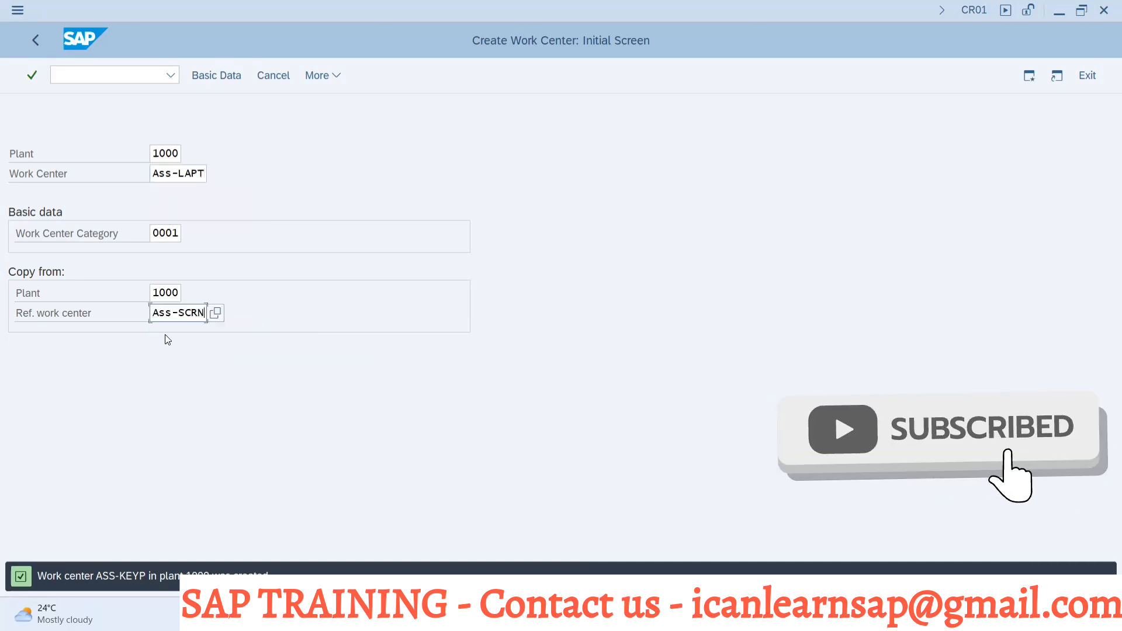
# Step: Continue to the reference data selection and deselect Classification and Texts
pyautogui.press('Return')
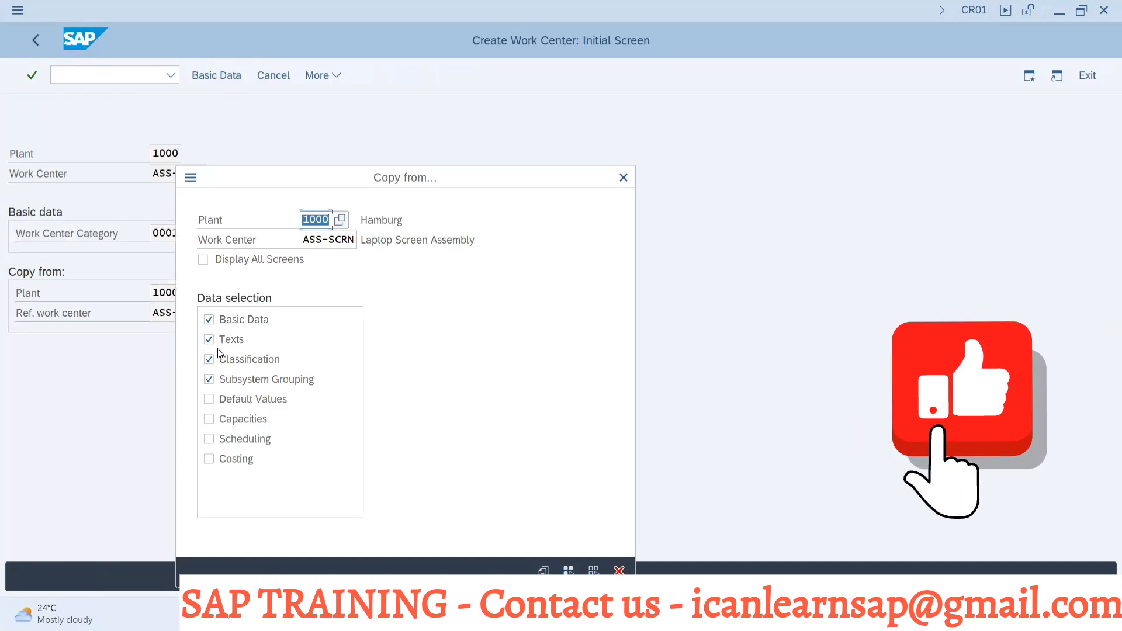
pyautogui.click(209, 359)
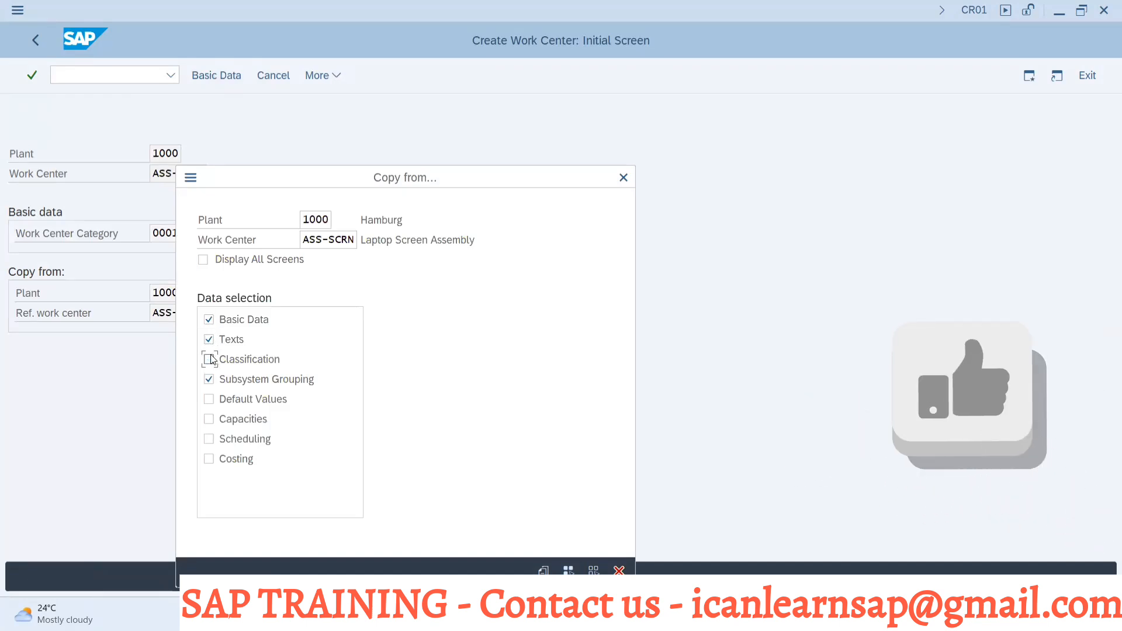
pyautogui.click(209, 339)
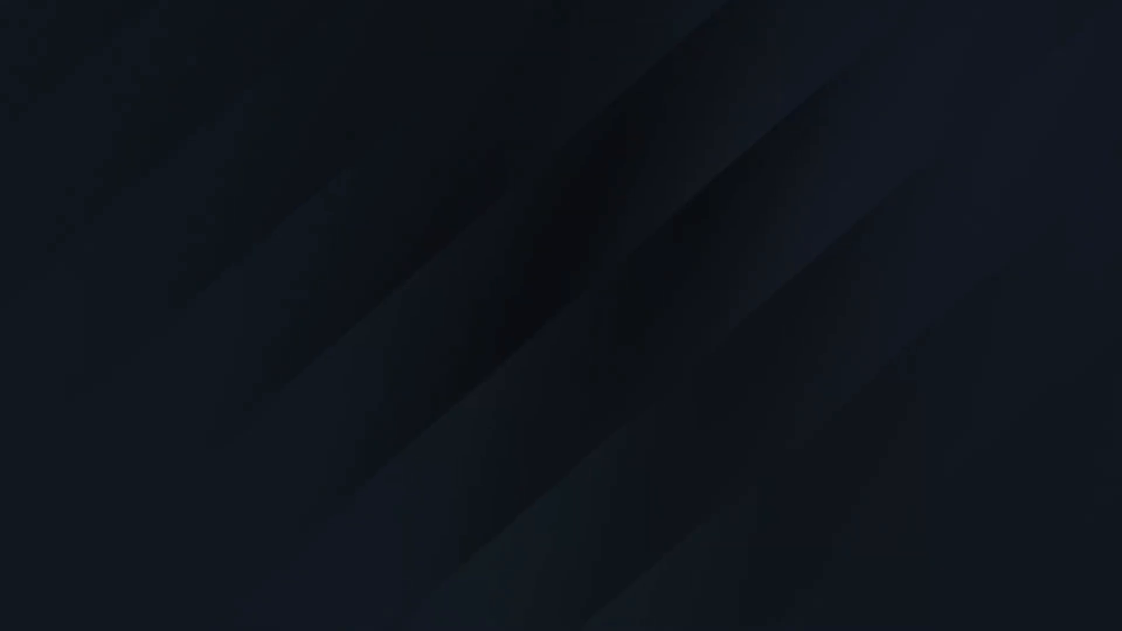